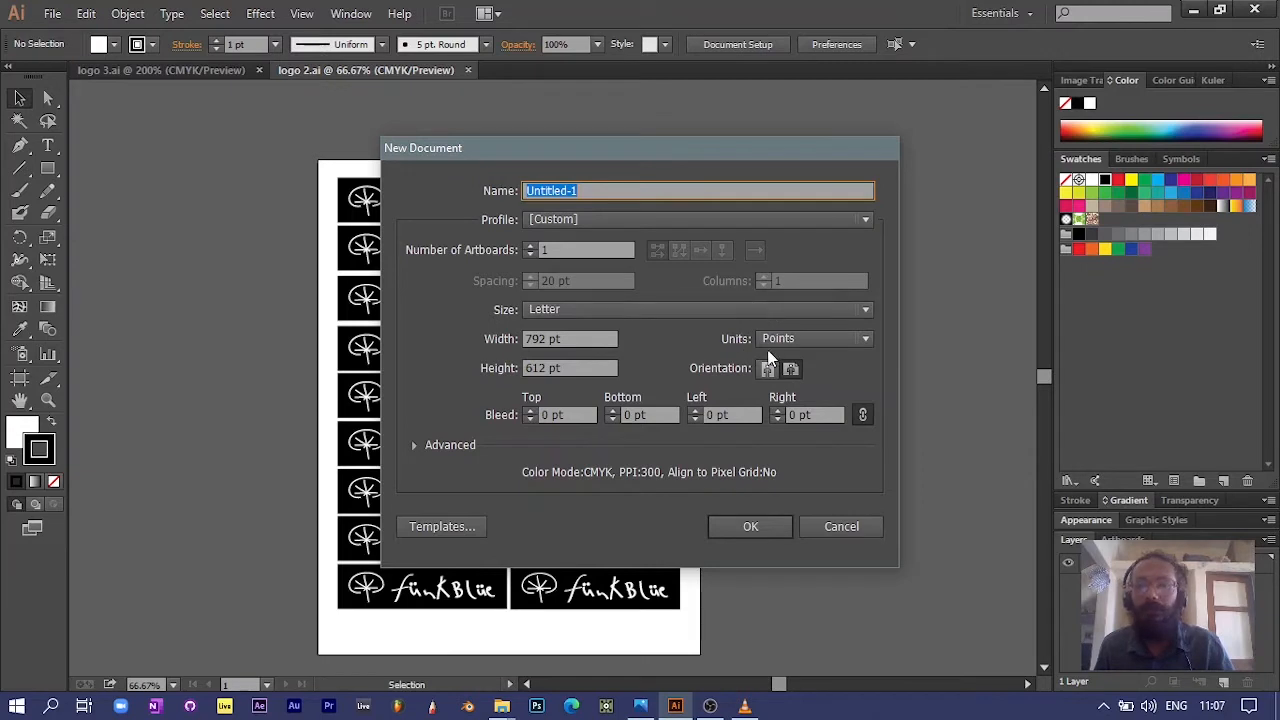
Step: Create a landscape Letter document, 792 x 612 pt, with one artboard and points as the units
{"action": "left_click", "coordinate": [863, 342]}
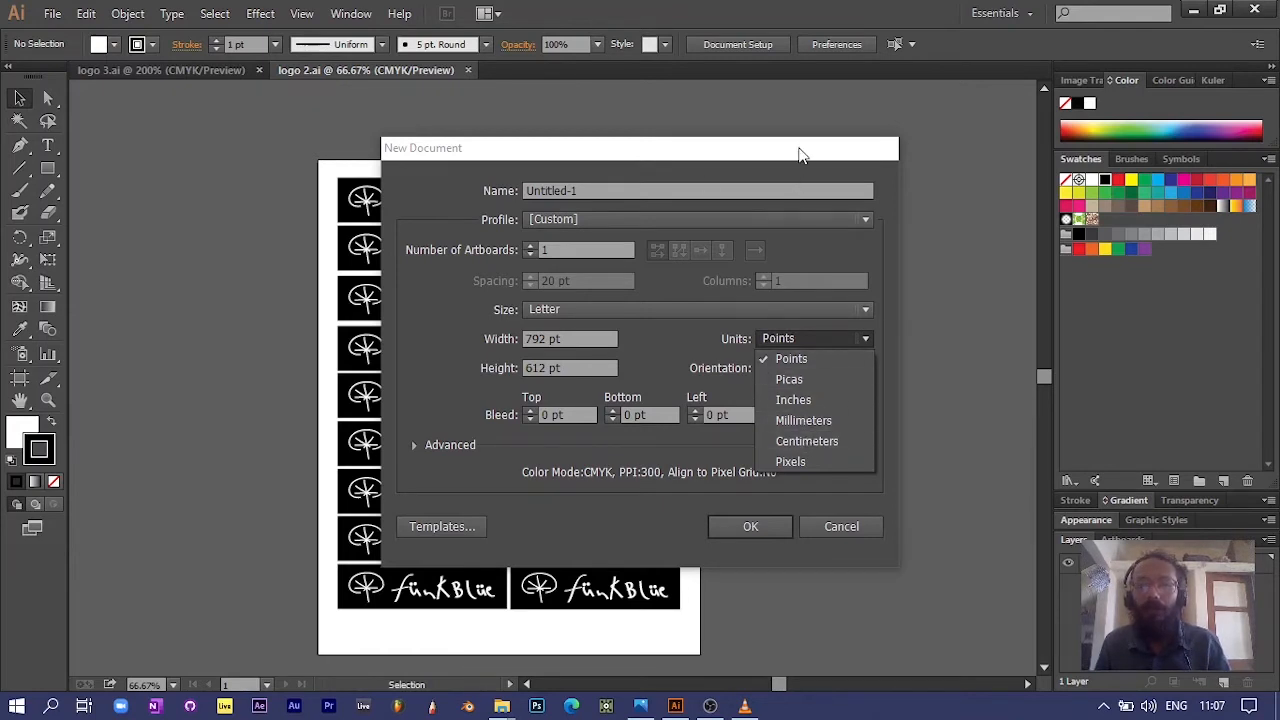
{"action": "left_click", "coordinate": [733, 530]}
{"action": "left_click", "coordinate": [740, 527]}
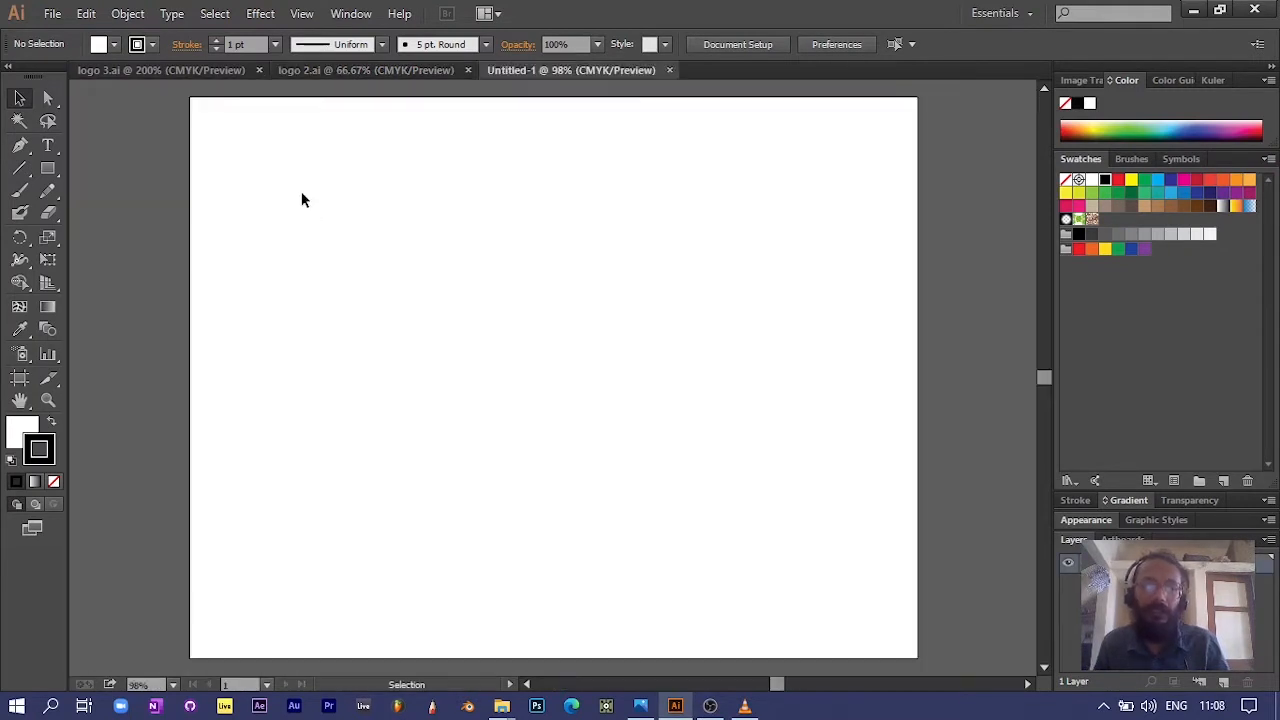
Step: Draw a nearly square rectangle in the upper-left area of the artboard
{"action": "left_click", "coordinate": [55, 170]}
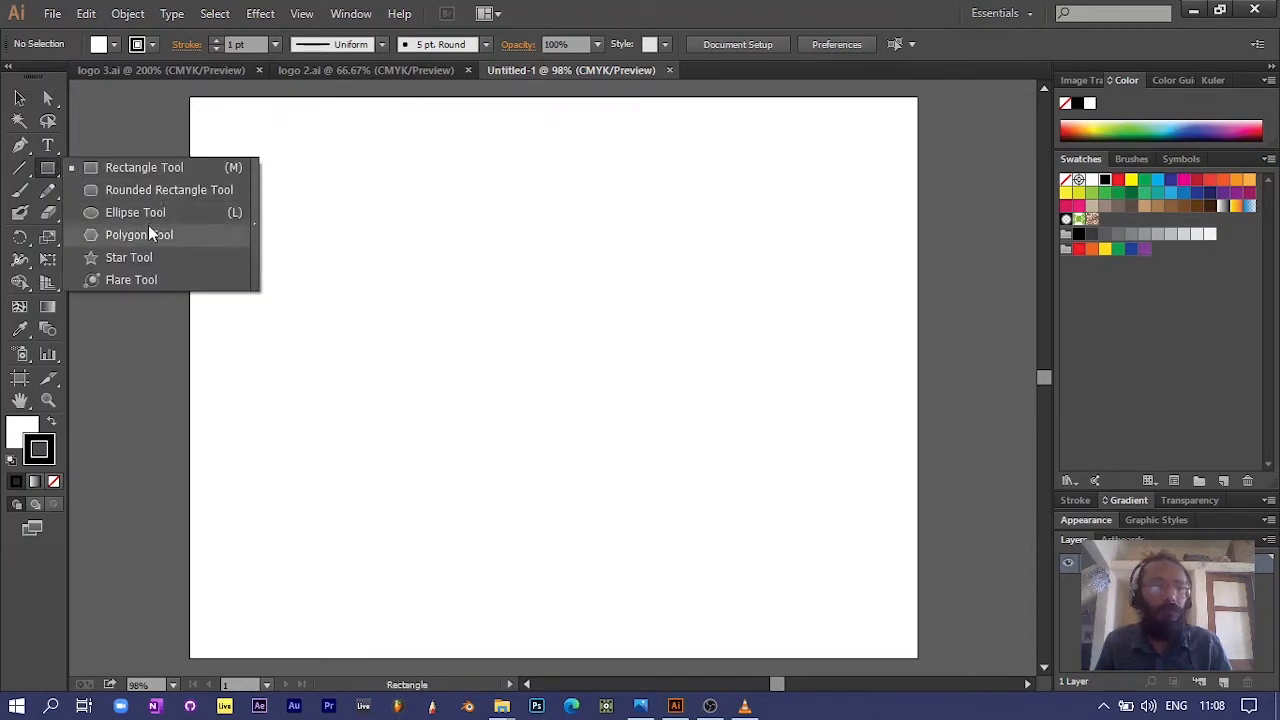
{"action": "left_click", "coordinate": [146, 170]}
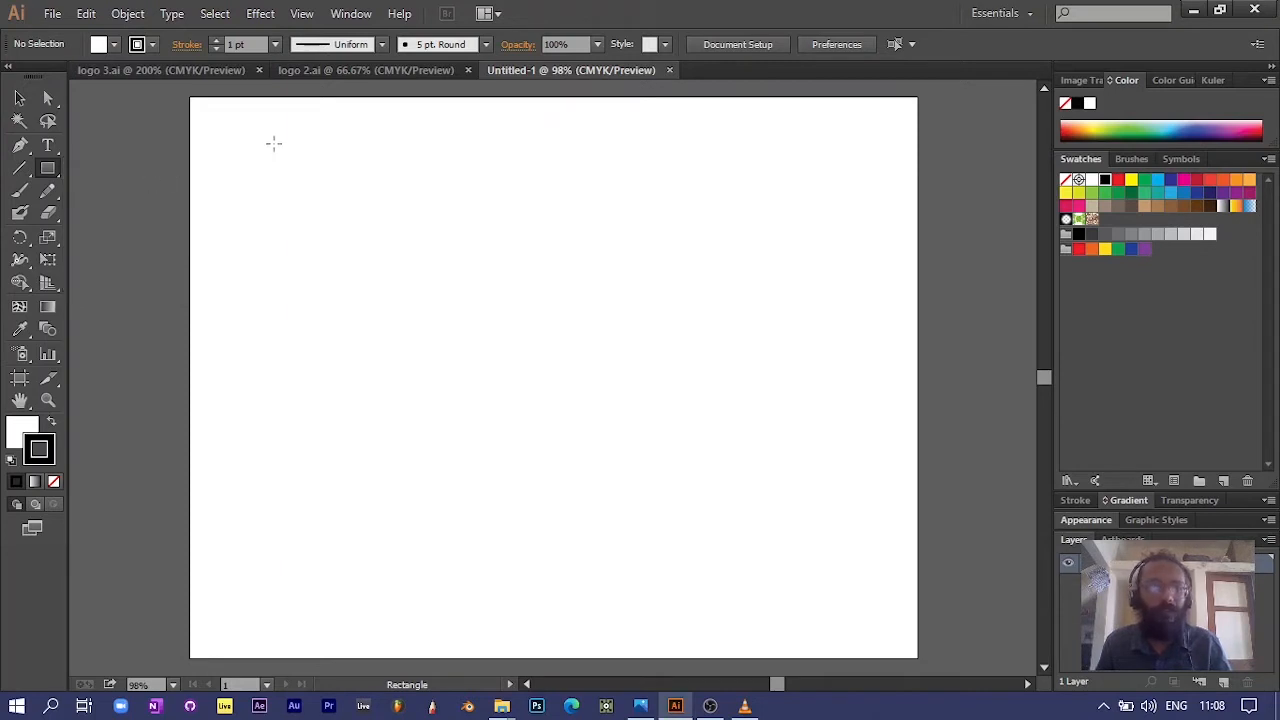
{"action": "left_click_drag", "start_coordinate": [274, 143], "coordinate": [453, 312]}
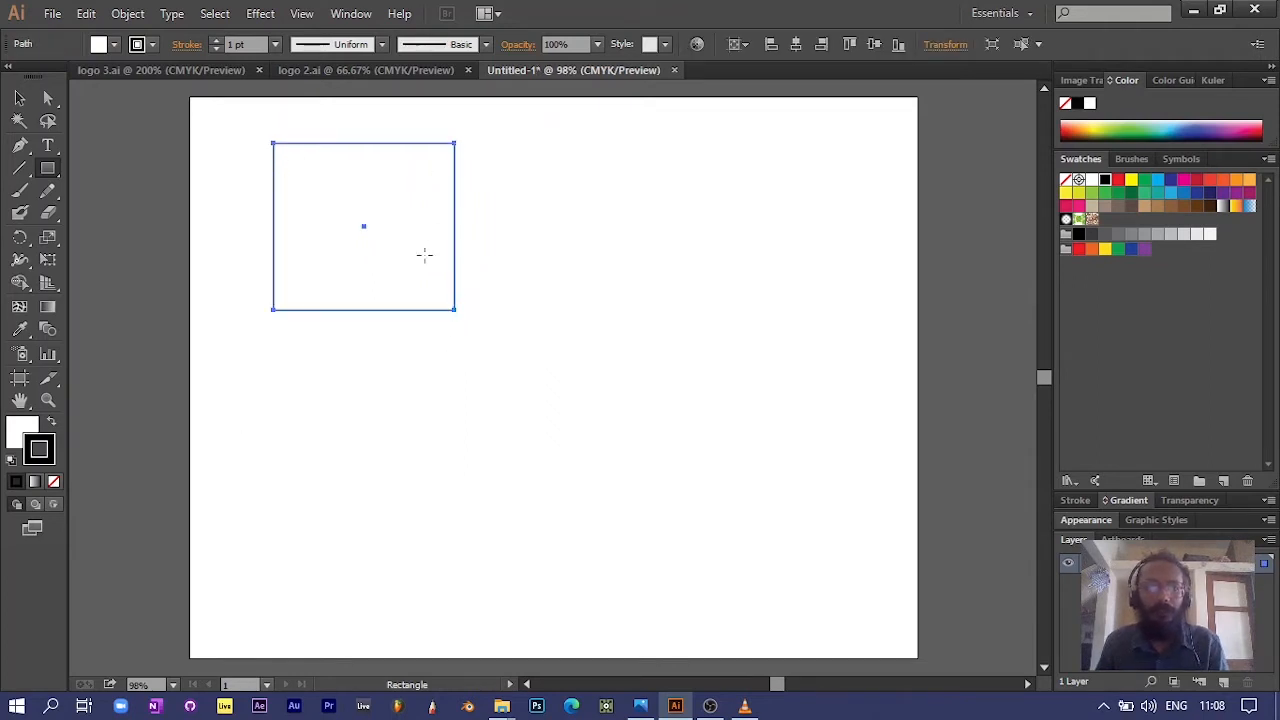
Step: Fill the rectangle with the magenta swatch
{"action": "left_click", "coordinate": [20, 432]}
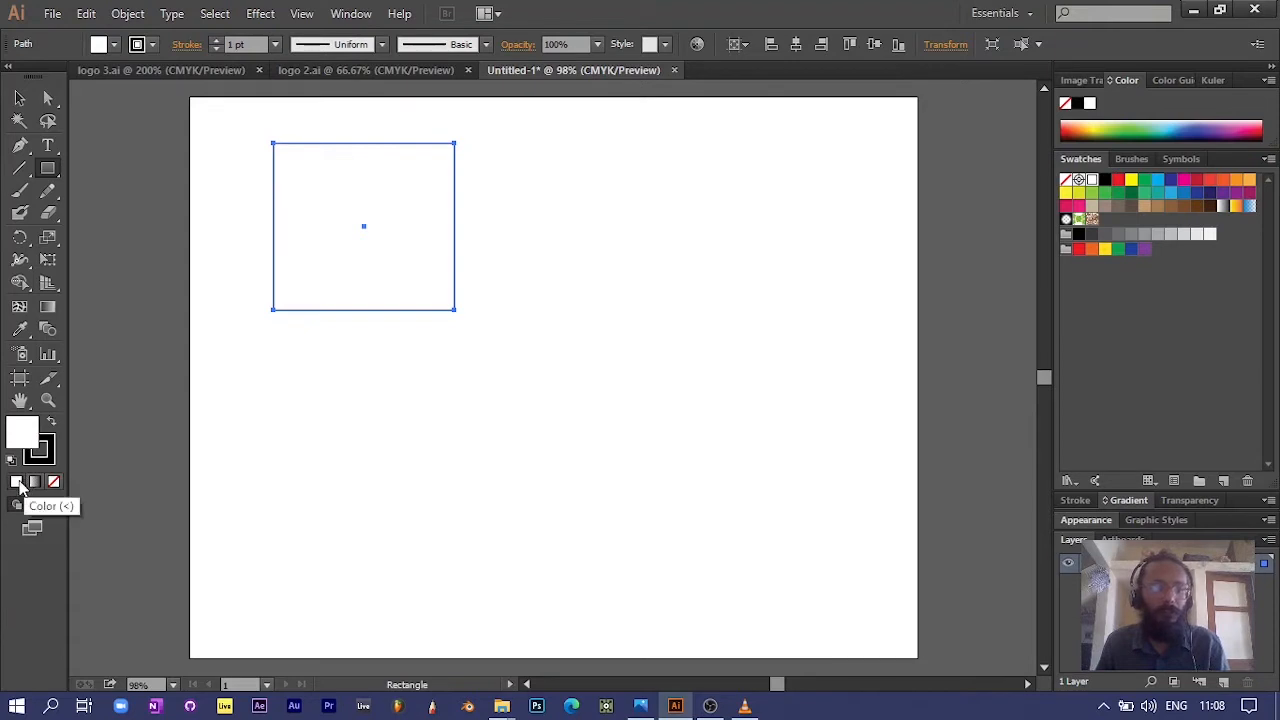
{"action": "left_click", "coordinate": [115, 44]}
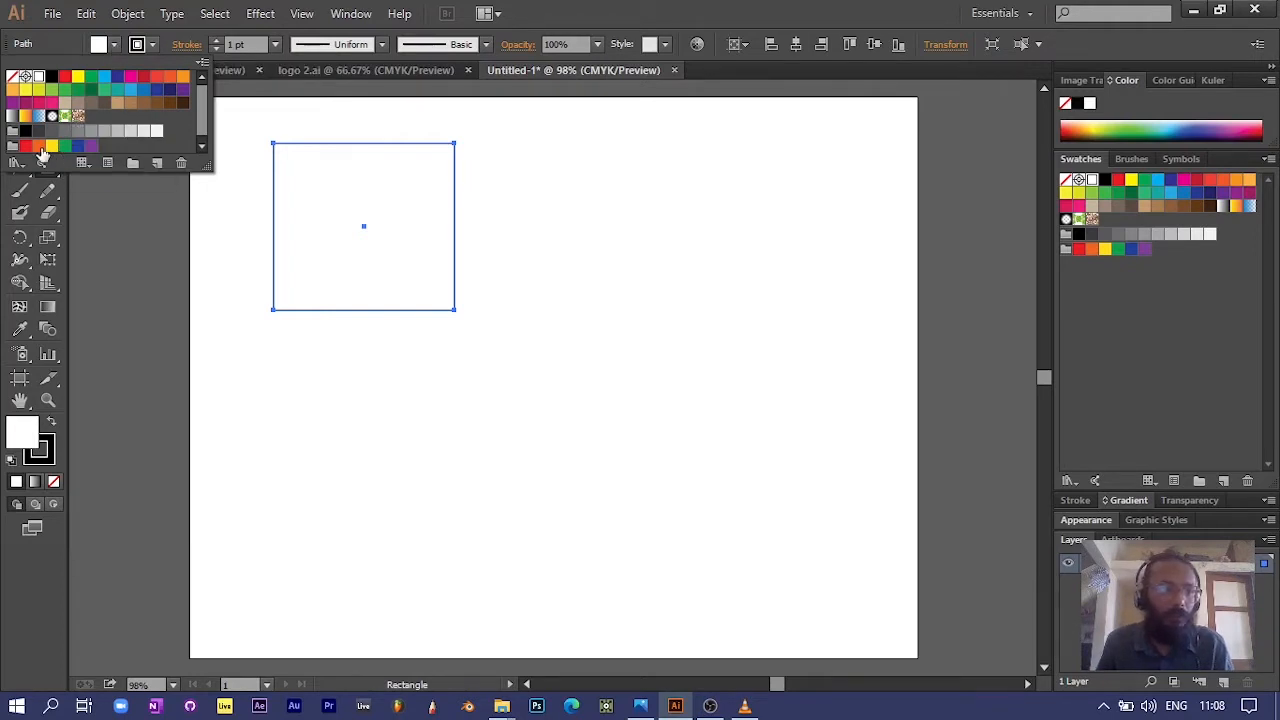
{"action": "left_click", "coordinate": [130, 77]}
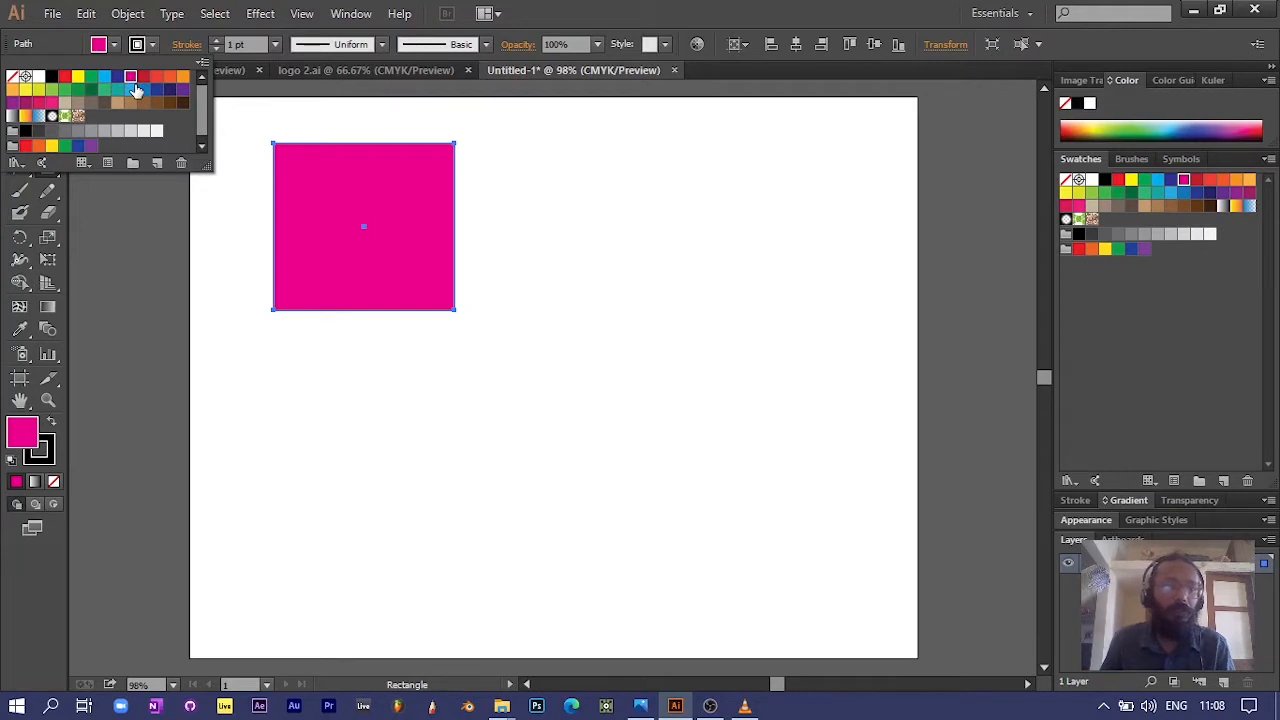
Step: Give the rectangle a cyan stroke and set the stroke weight to 7 pt
{"action": "left_click", "coordinate": [50, 447]}
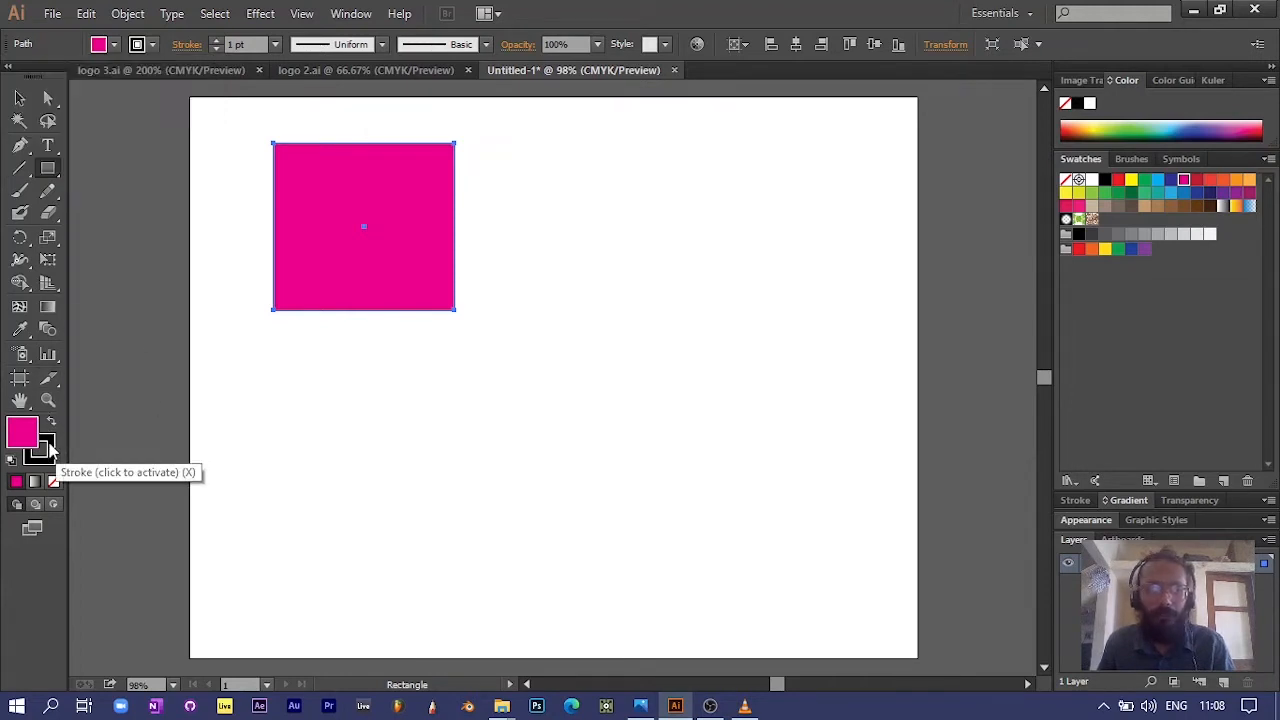
{"action": "left_click", "coordinate": [153, 45]}
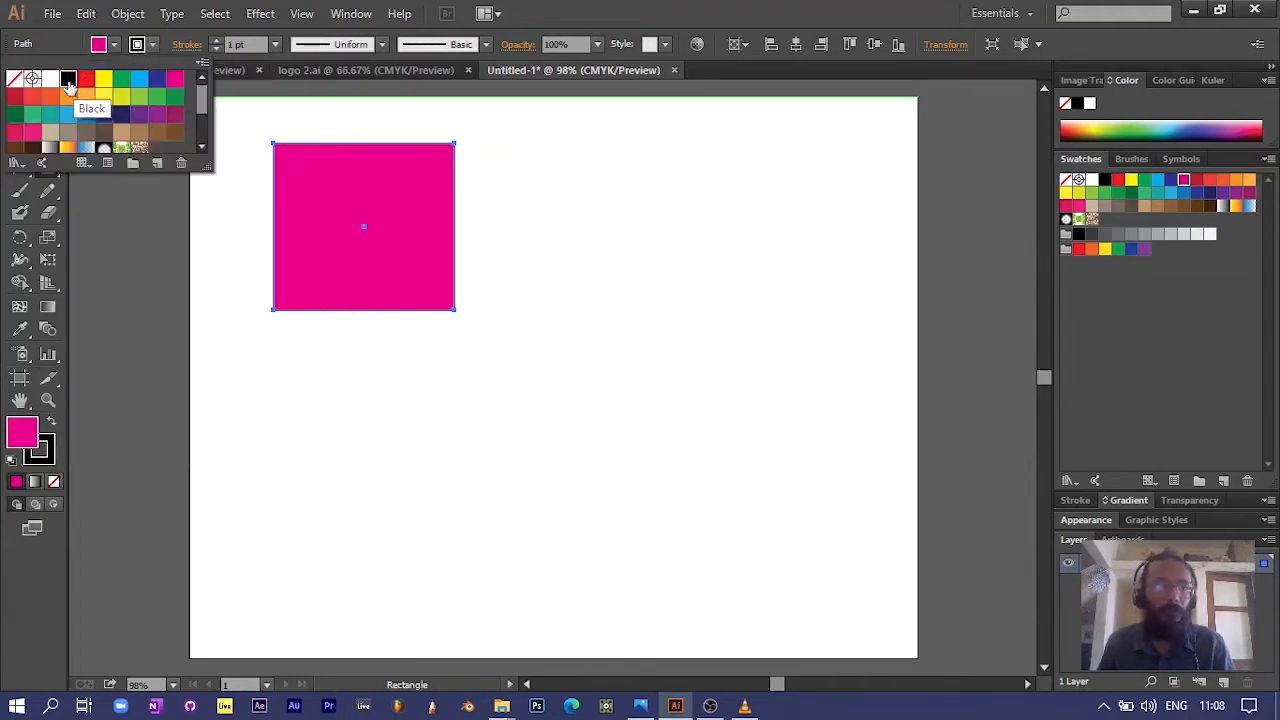
{"action": "left_click", "coordinate": [139, 79]}
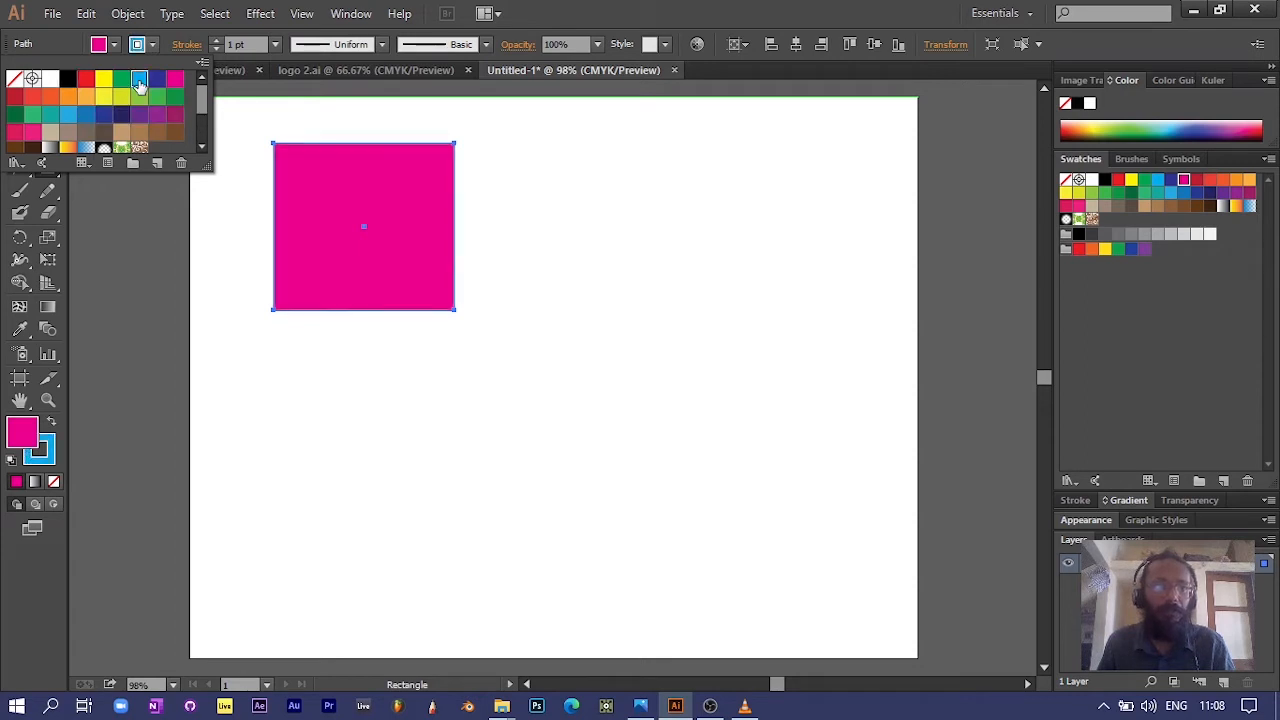
{"action": "left_click", "coordinate": [275, 45]}
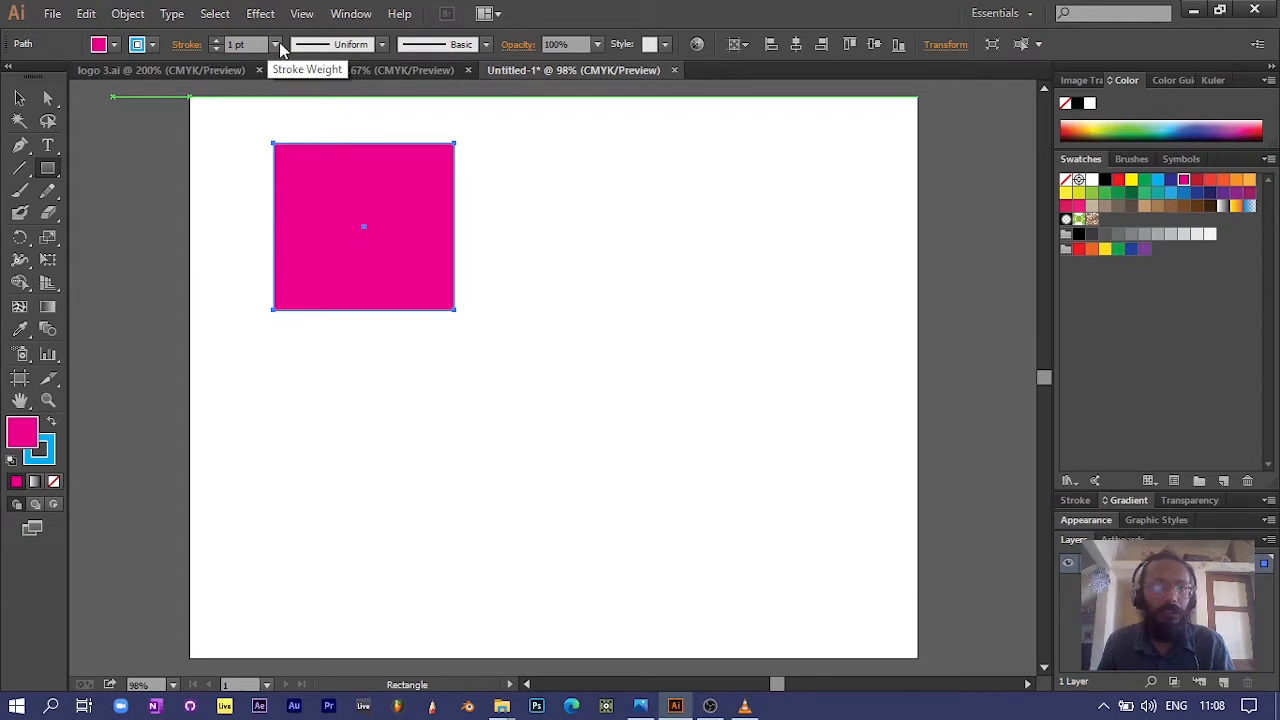
{"action": "left_click", "coordinate": [280, 44]}
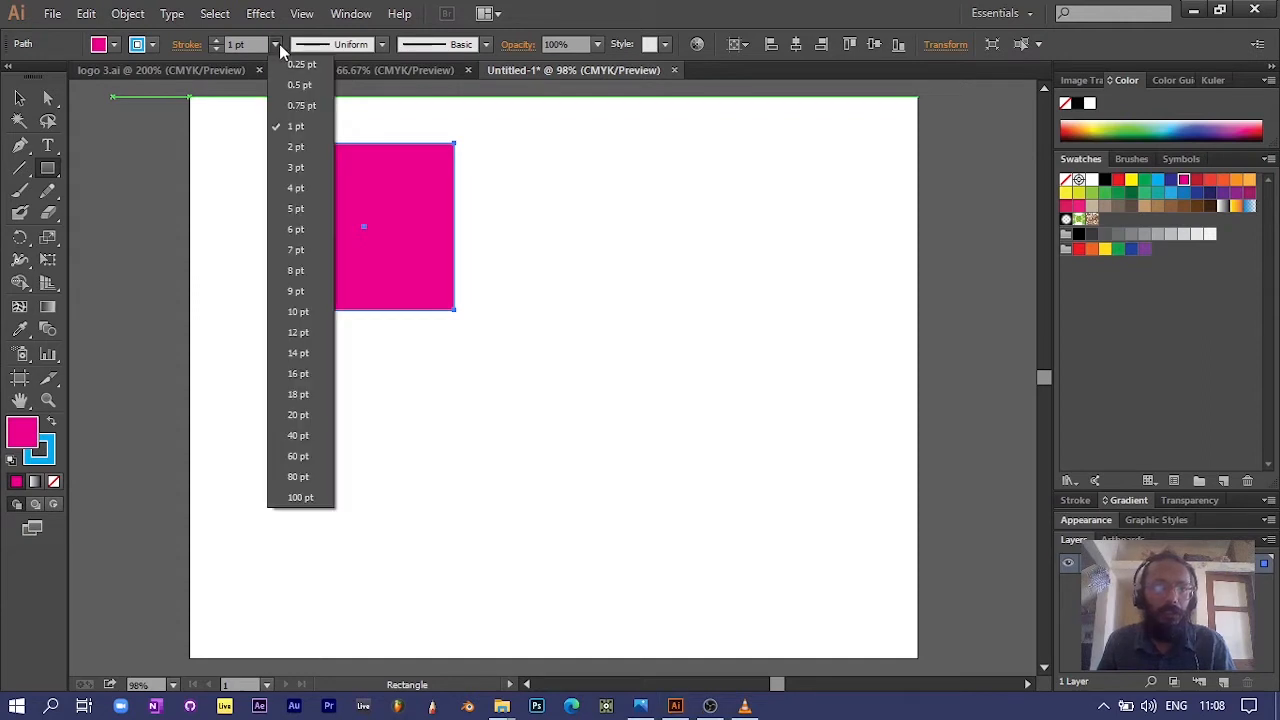
{"action": "left_click", "coordinate": [297, 209]}
{"action": "left_click", "coordinate": [275, 45]}
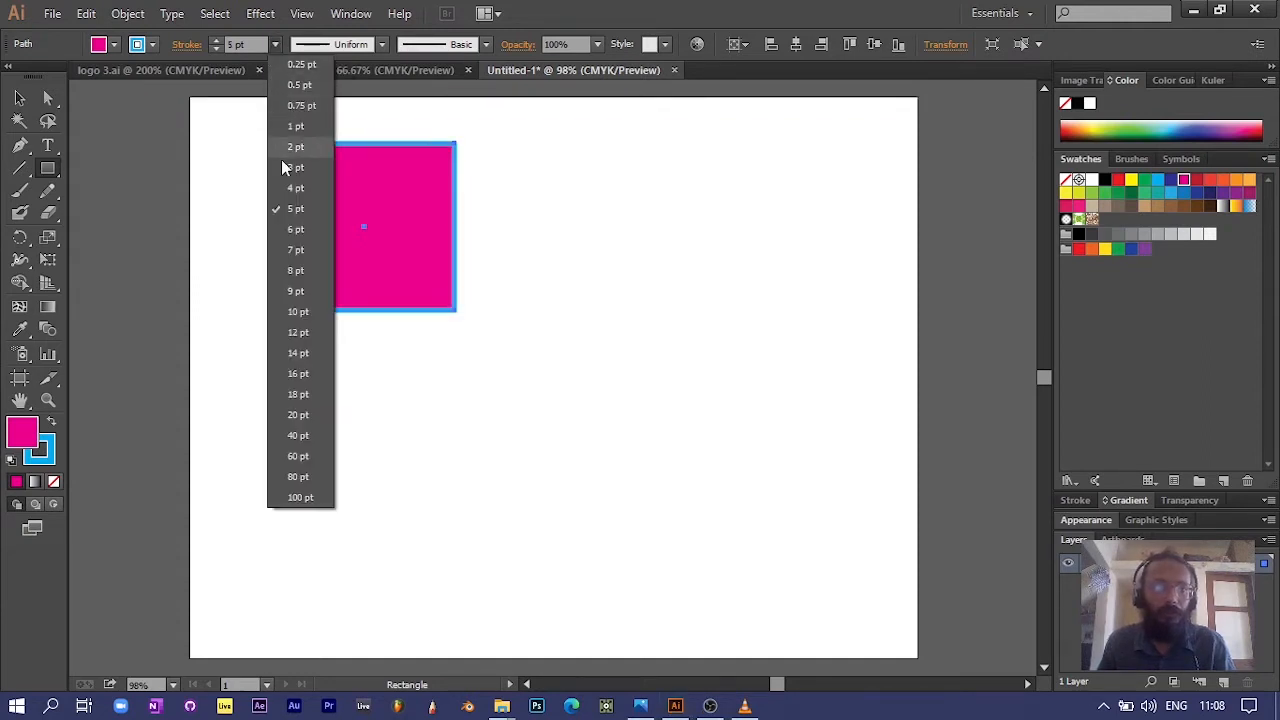
{"action": "left_click", "coordinate": [295, 250]}
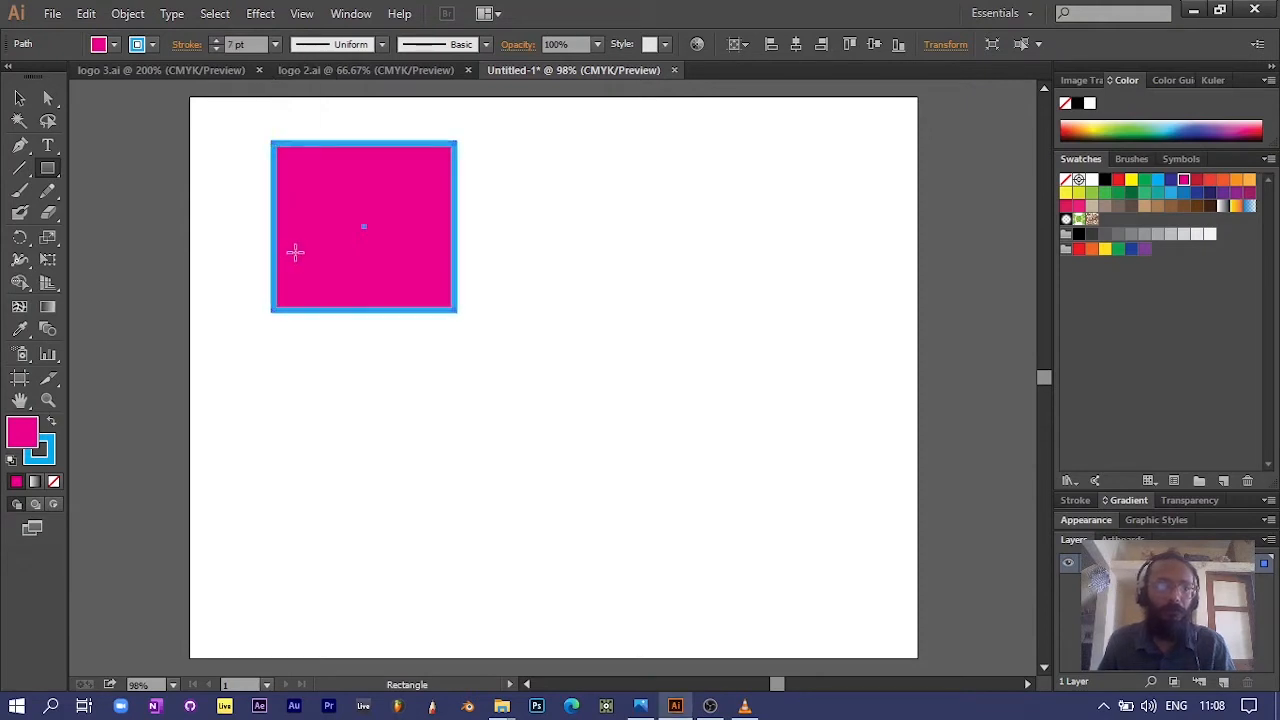
Step: Move the rectangle slightly down and to the right on the artboard
{"action": "left_click", "coordinate": [18, 100]}
{"action": "left_click_drag", "start_coordinate": [307, 149], "coordinate": [359, 184]}
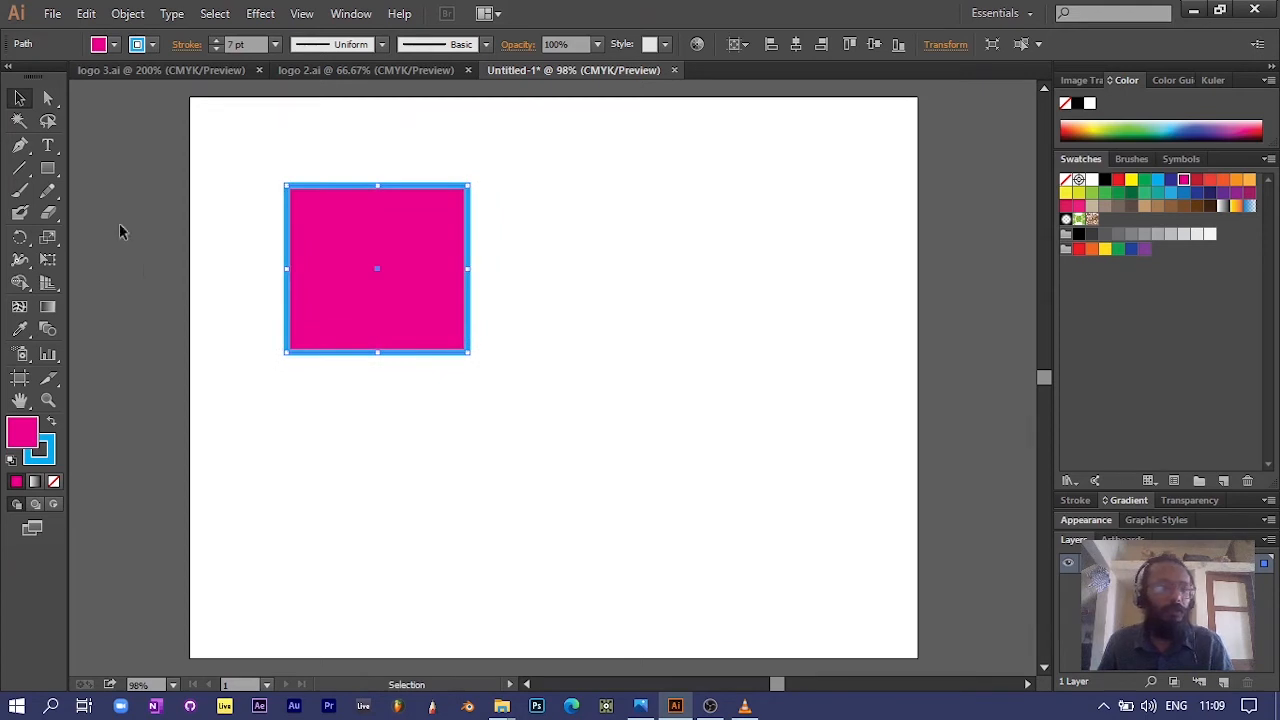
Step: Draw an ellipse in the lower-right area of the artboard with the same magenta fill and cyan stroke
{"action": "left_click", "coordinate": [49, 174]}
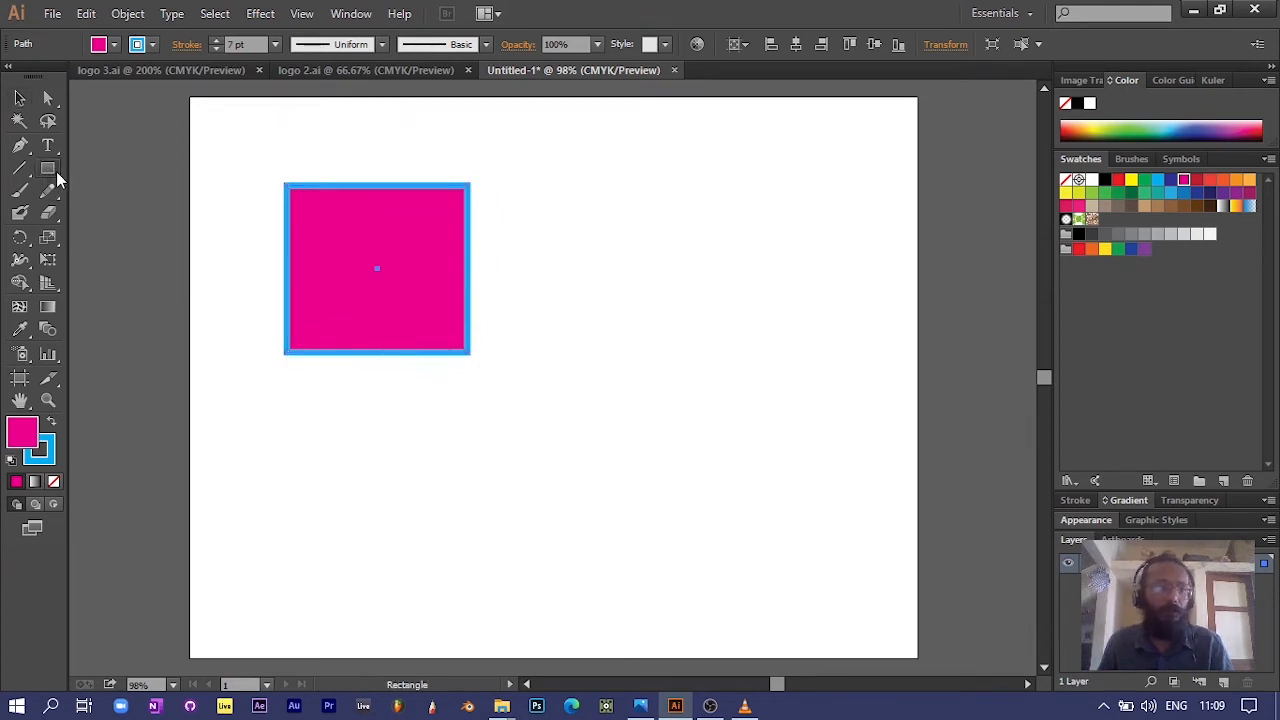
{"action": "left_click", "coordinate": [56, 182]}
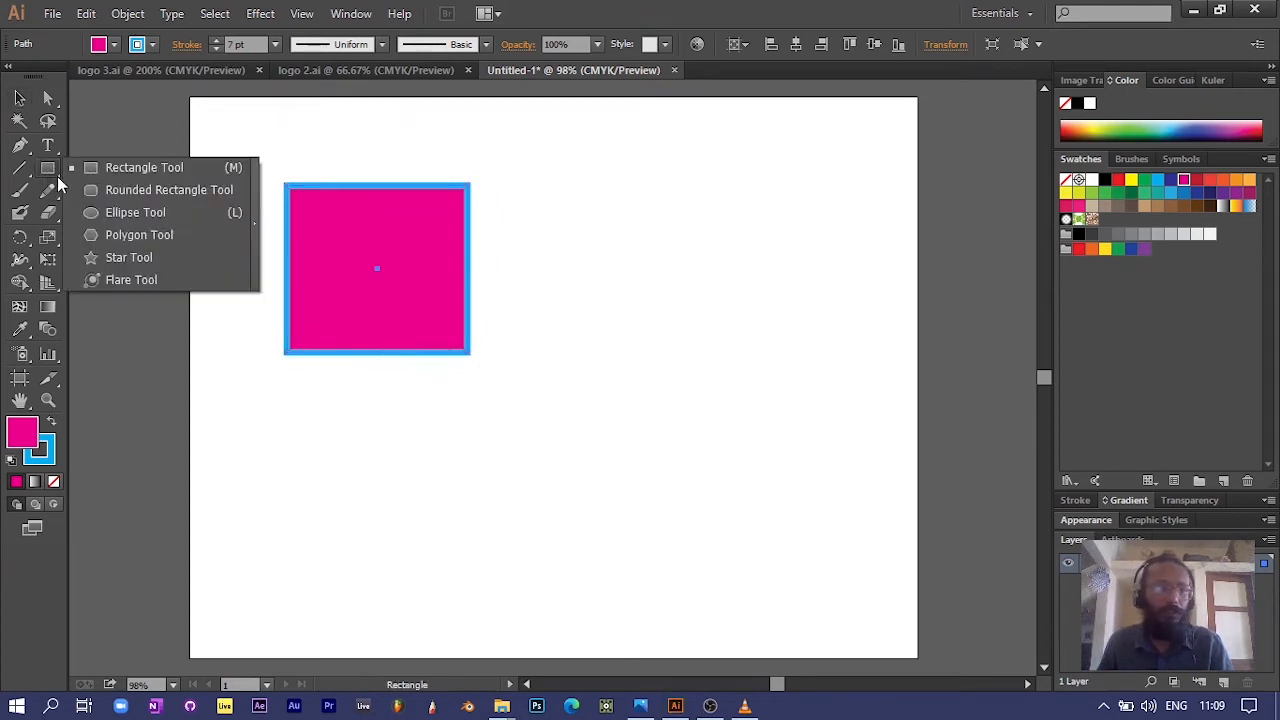
{"action": "left_click", "coordinate": [113, 214]}
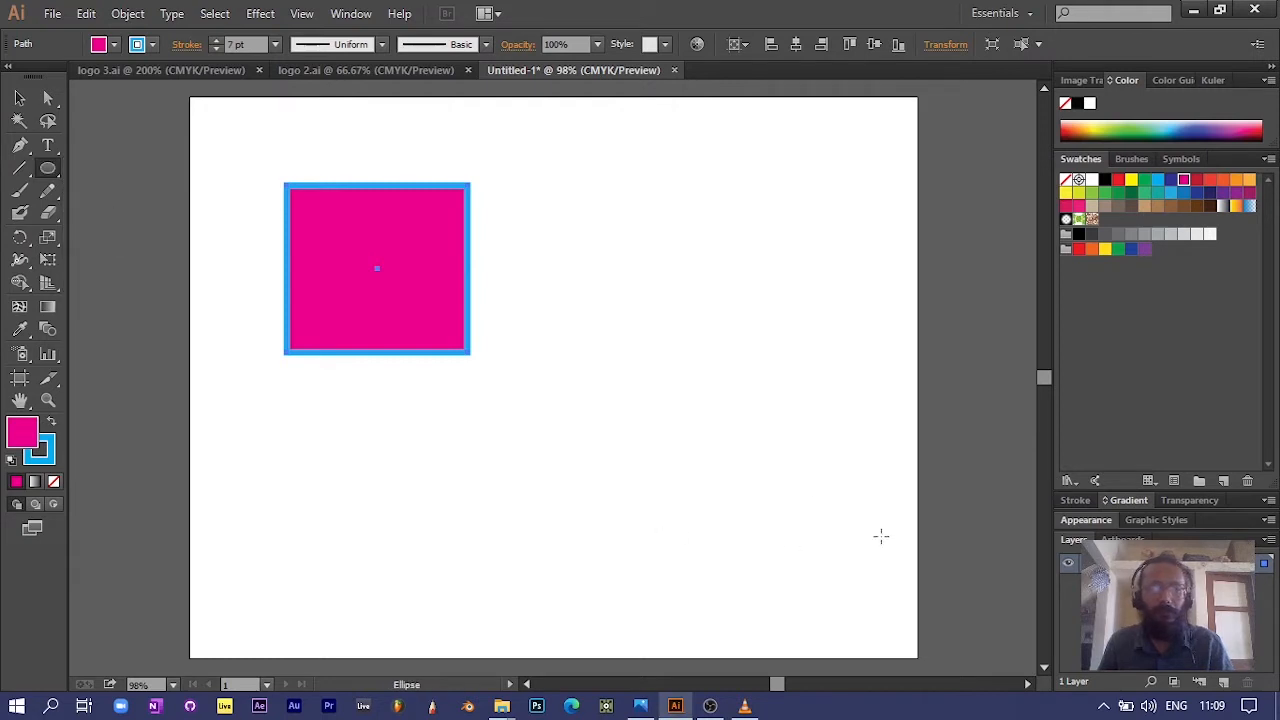
{"action": "left_click_drag", "start_coordinate": [582, 386], "coordinate": [812, 572]}
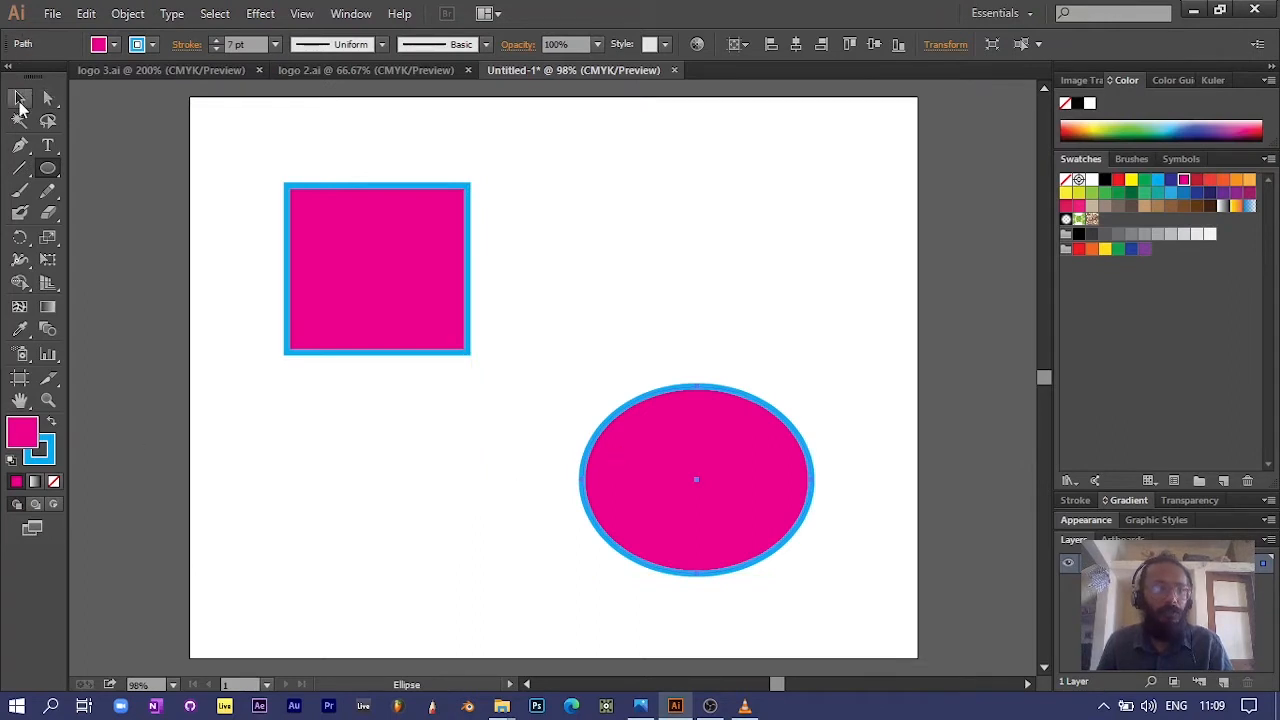
Step: Select the rectangle and the ellipse in turn with the Selection tool, ending with the rectangle selected
{"action": "left_click", "coordinate": [19, 97]}
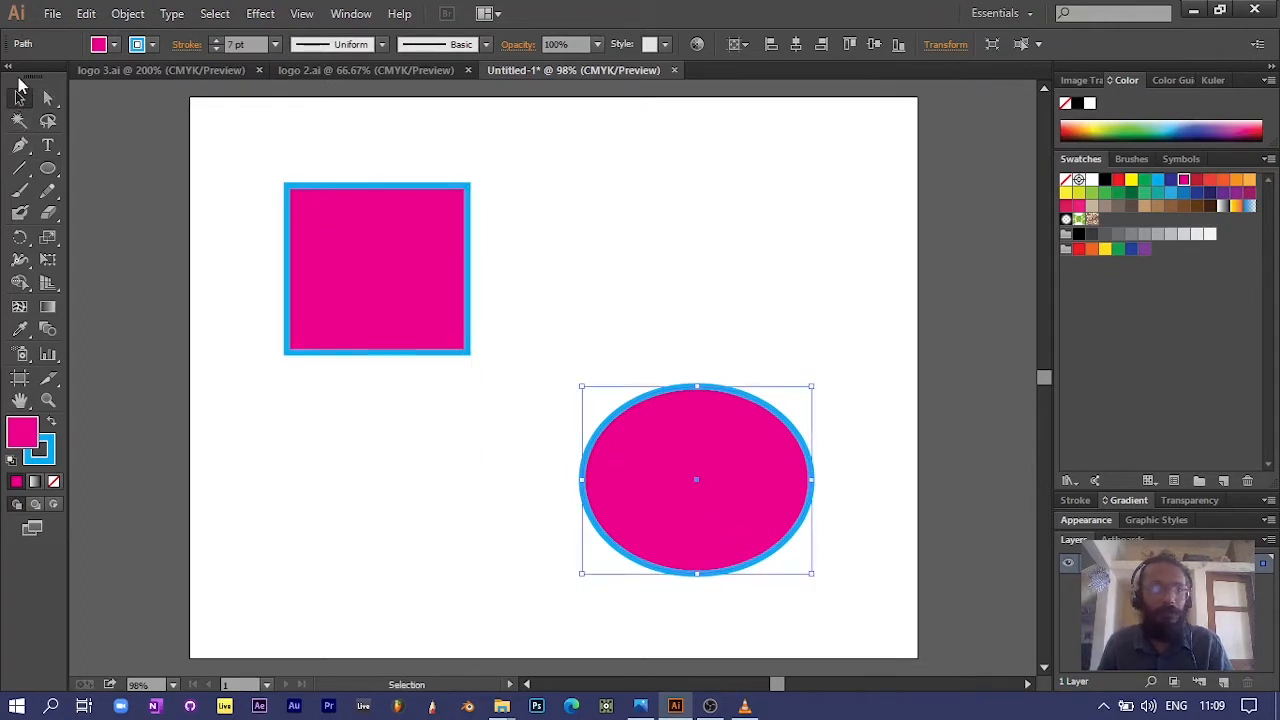
{"action": "left_click", "coordinate": [308, 232]}
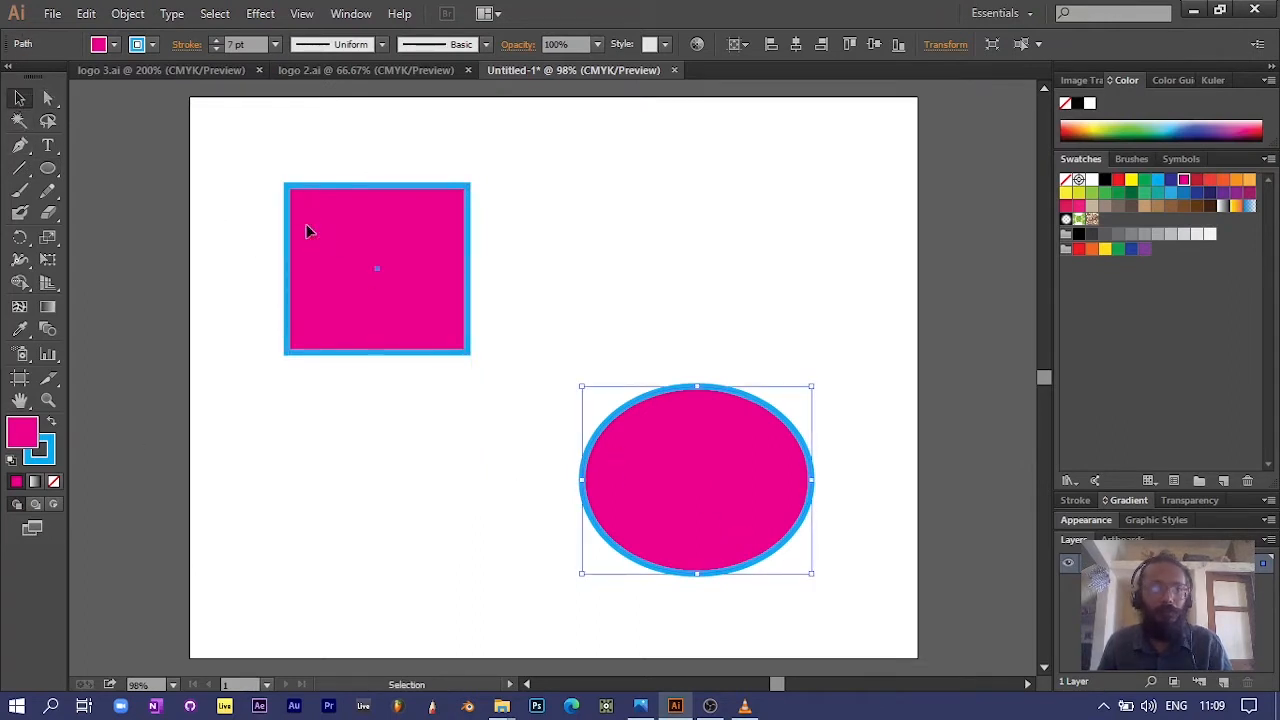
{"action": "left_click", "coordinate": [736, 449]}
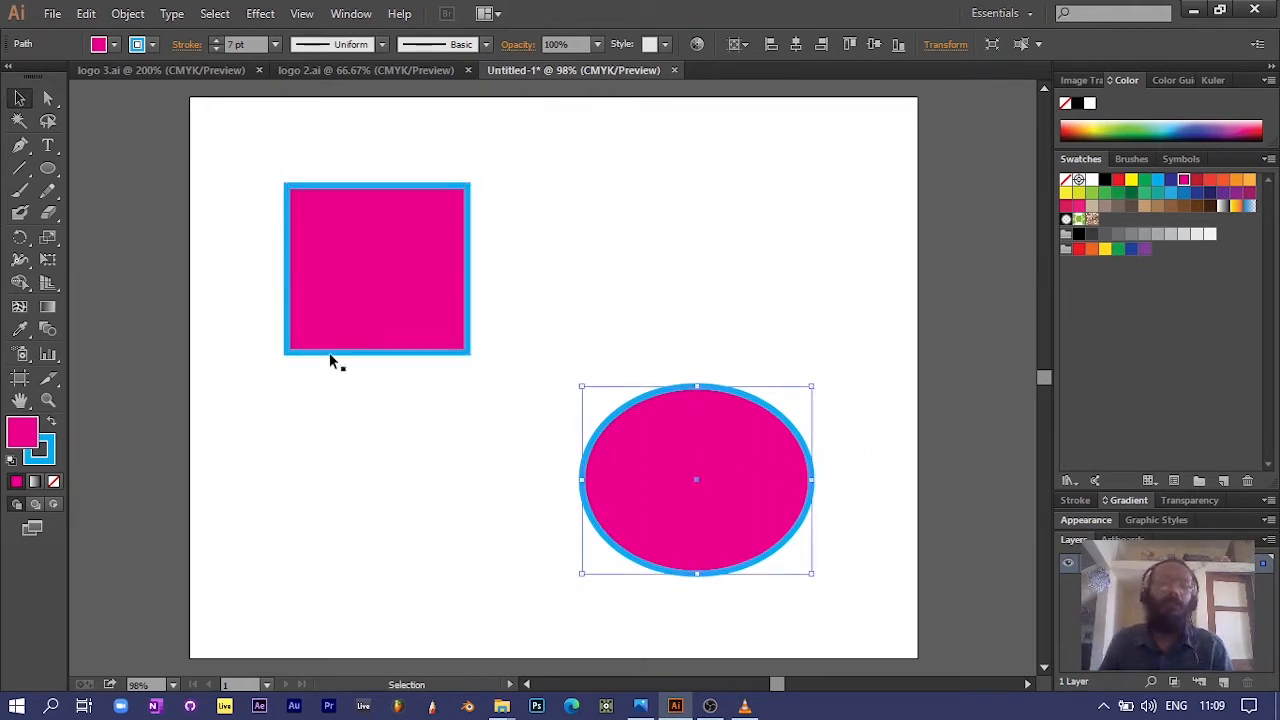
{"action": "left_click", "coordinate": [357, 281]}
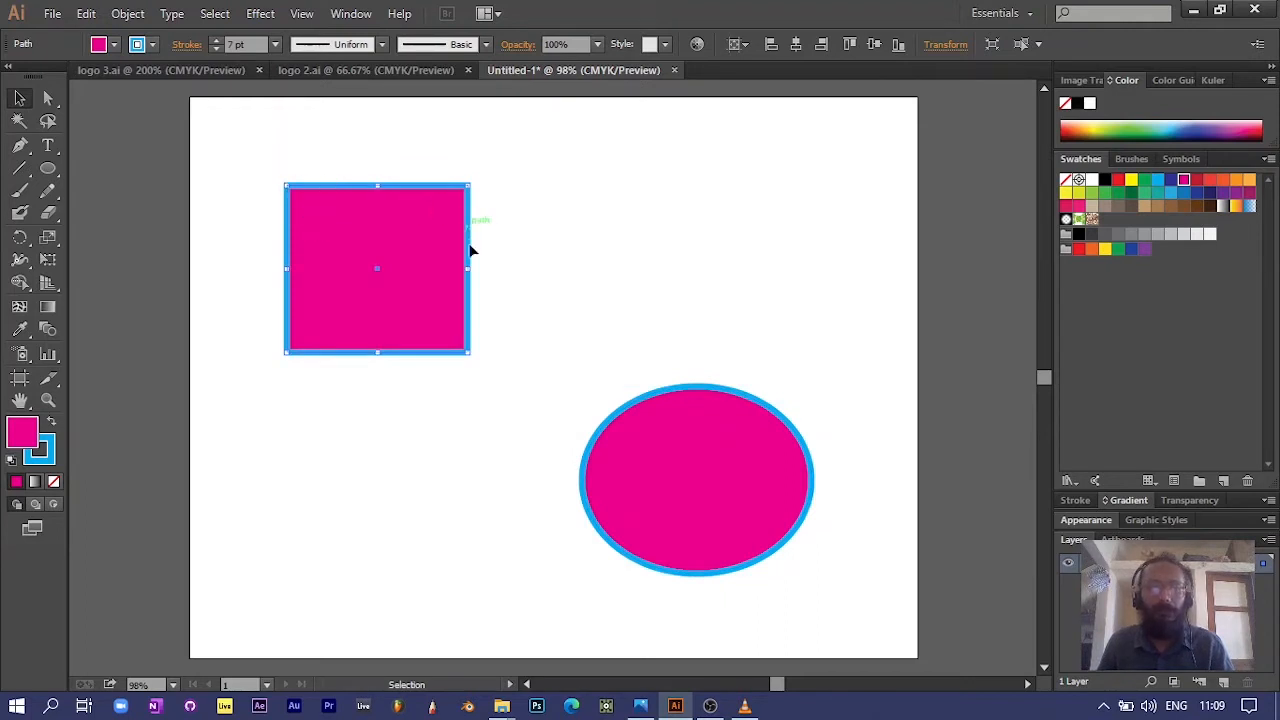
Step: Zoom in to 200% and pan across the artboard to examine the rectangle and the ellipse up close
{"action": "key", "text": "ctrl+1"}
{"action": "scroll", "coordinate": [462, 322], "scroll_direction": "up", "scroll_amount": 3}
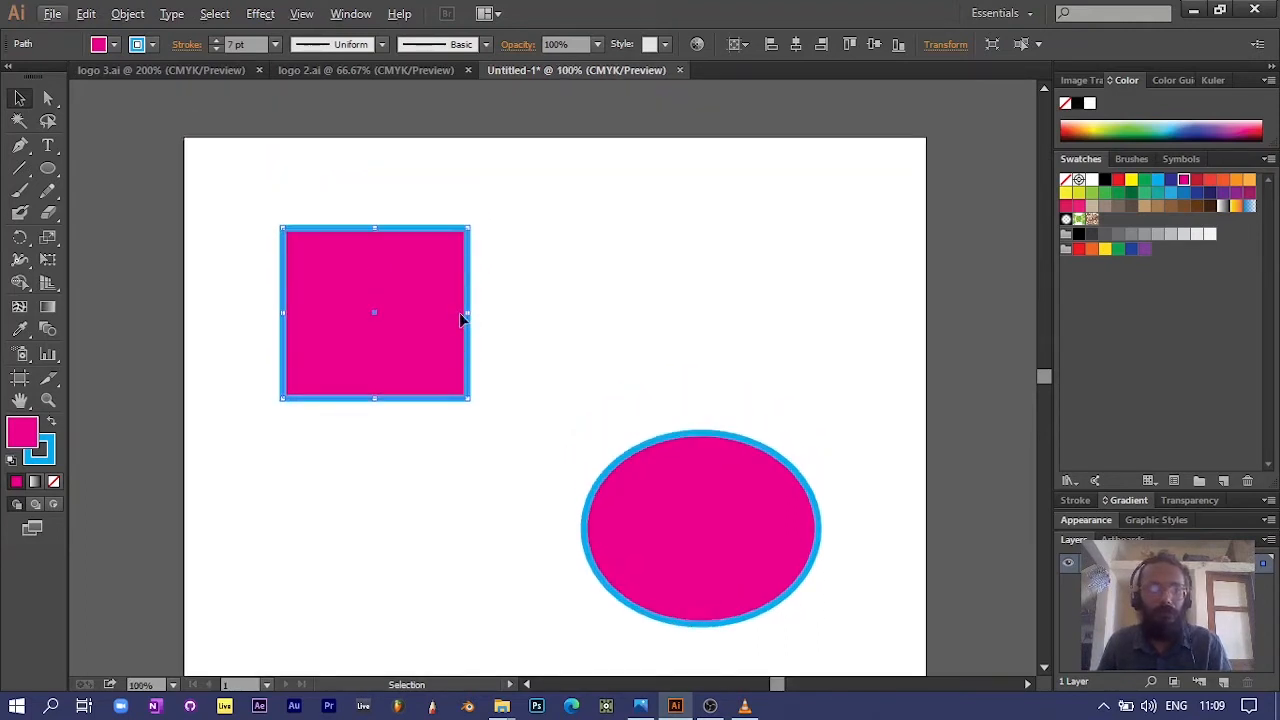
{"action": "scroll", "coordinate": [464, 333], "scroll_direction": "left", "scroll_amount": 1}
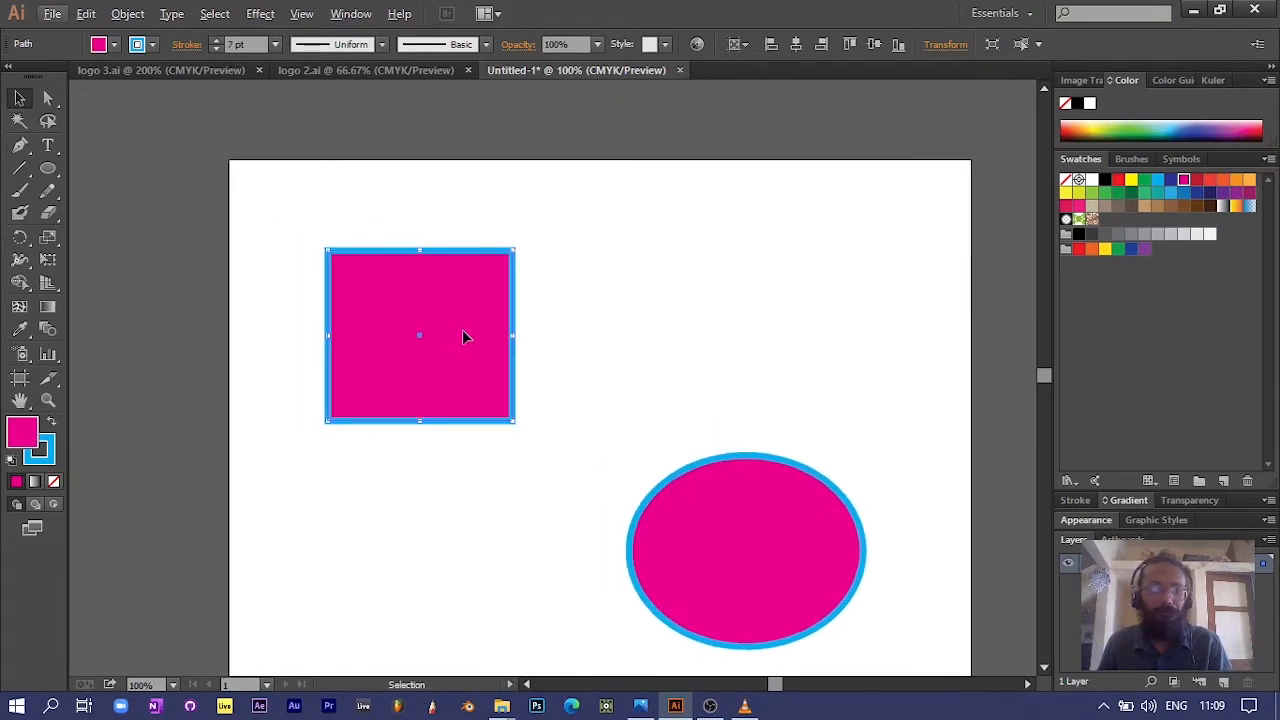
{"action": "scroll", "coordinate": [464, 333], "scroll_direction": "down", "scroll_amount": 1}
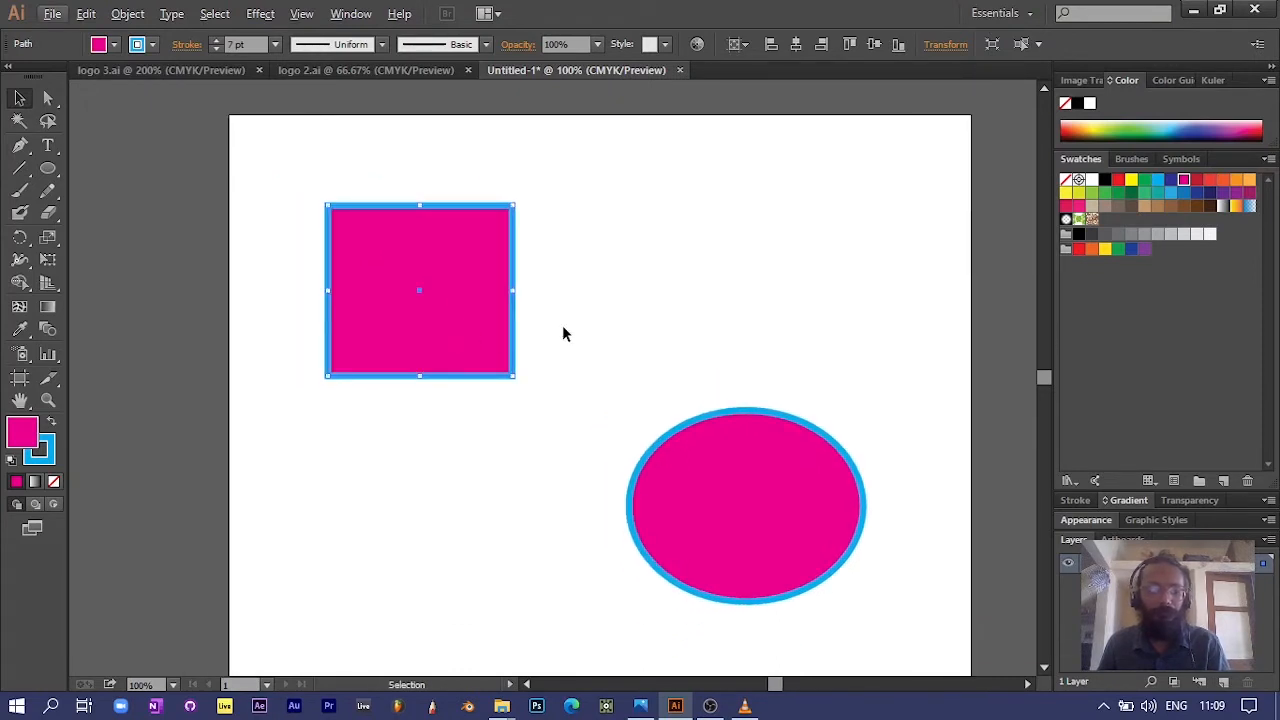
{"action": "scroll", "coordinate": [562, 333], "scroll_direction": "up", "scroll_amount": 2}
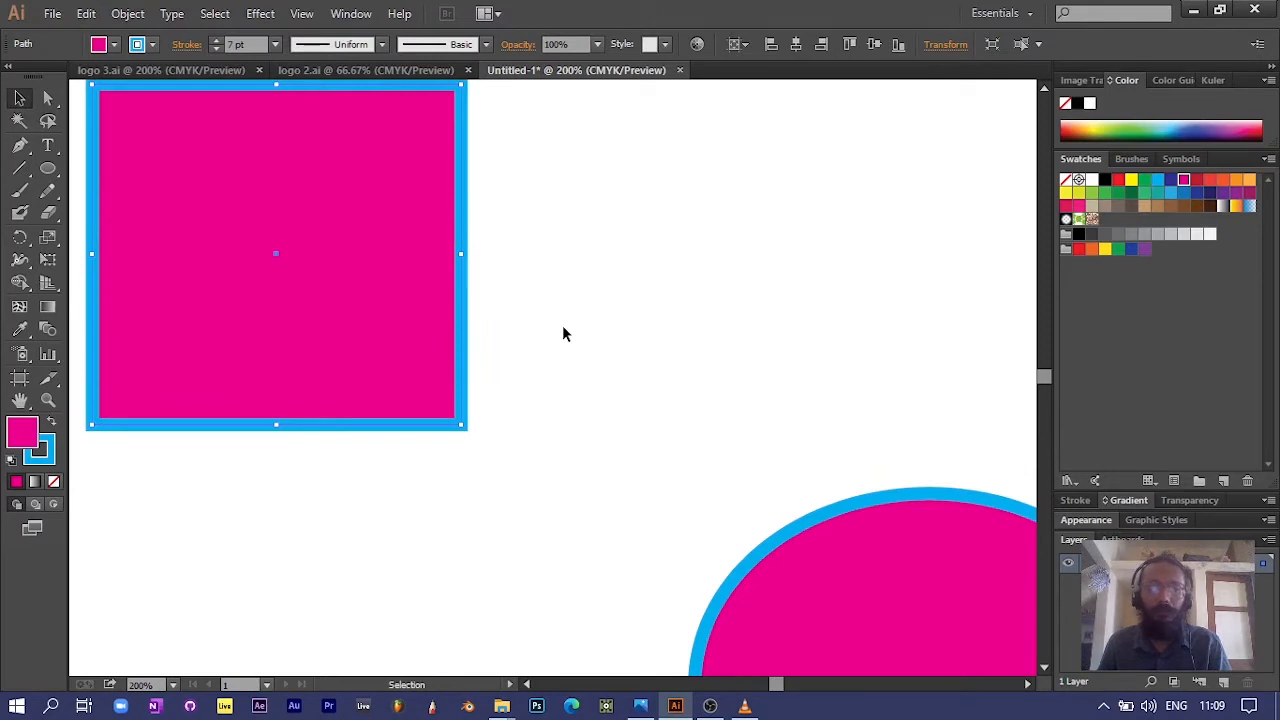
{"action": "left_click_drag", "start_coordinate": [558, 330], "coordinate": [634, 374]}
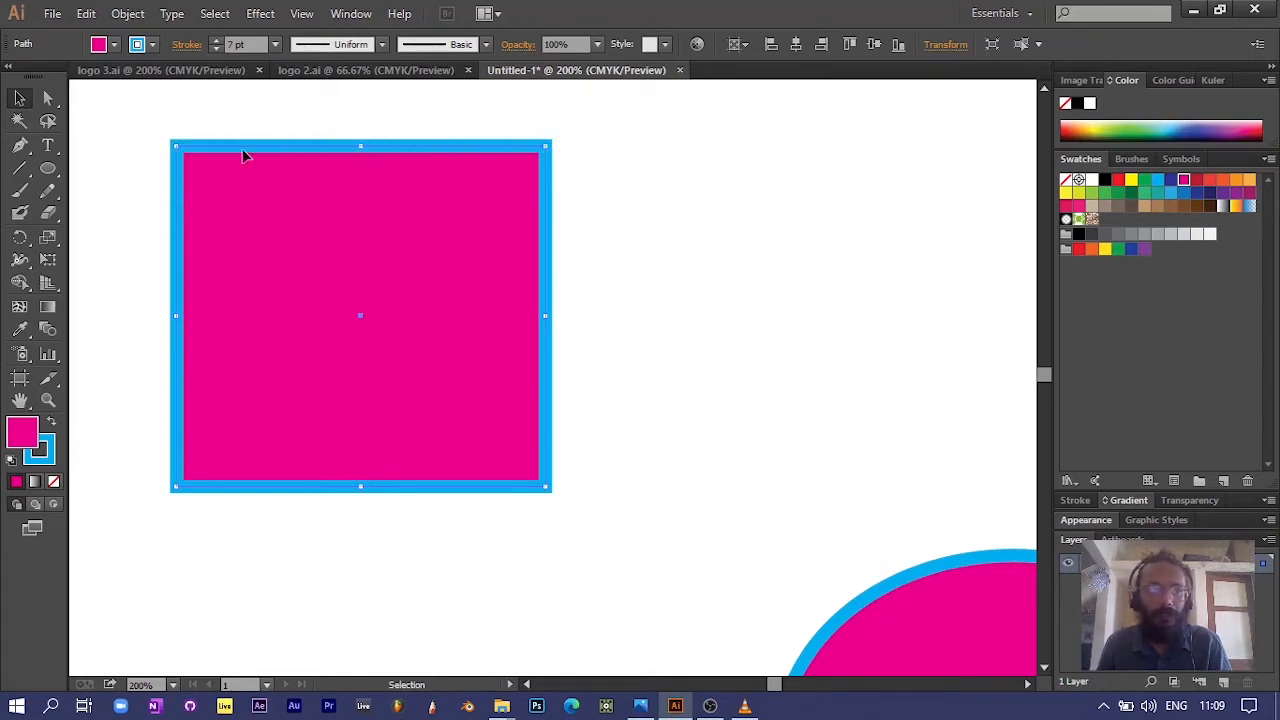
{"action": "scroll", "coordinate": [669, 432], "scroll_direction": "down", "scroll_amount": 2}
{"action": "left_click_drag", "start_coordinate": [674, 469], "coordinate": [401, 393]}
{"action": "key", "text": "space"}
{"action": "left_click_drag", "start_coordinate": [629, 474], "coordinate": [306, 263]}
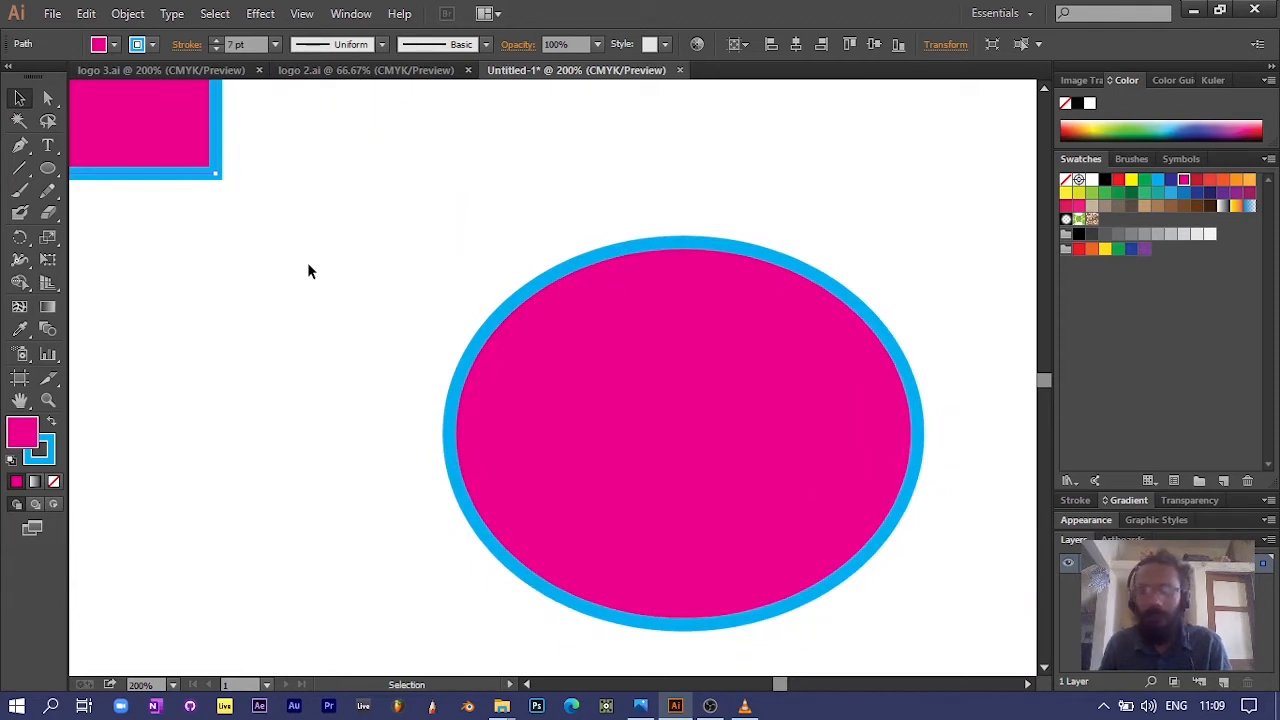
{"action": "key", "text": "space"}
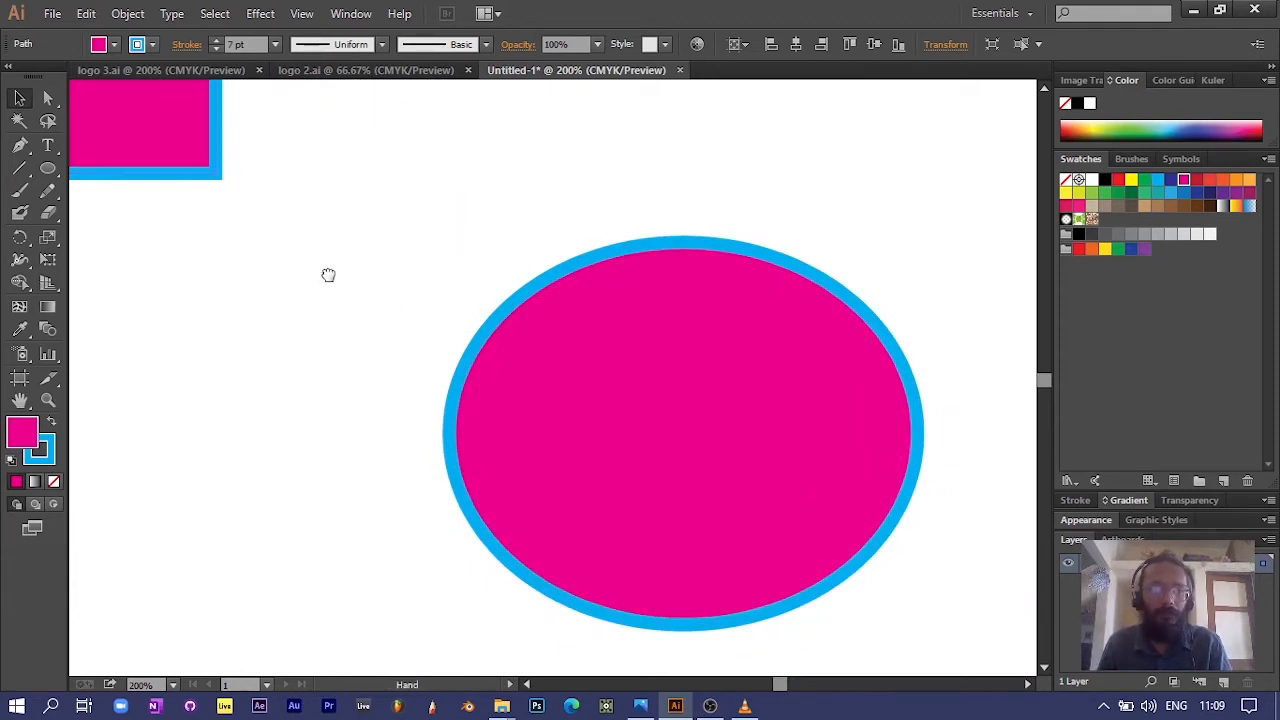
{"action": "left_click_drag", "start_coordinate": [328, 274], "coordinate": [254, 302]}
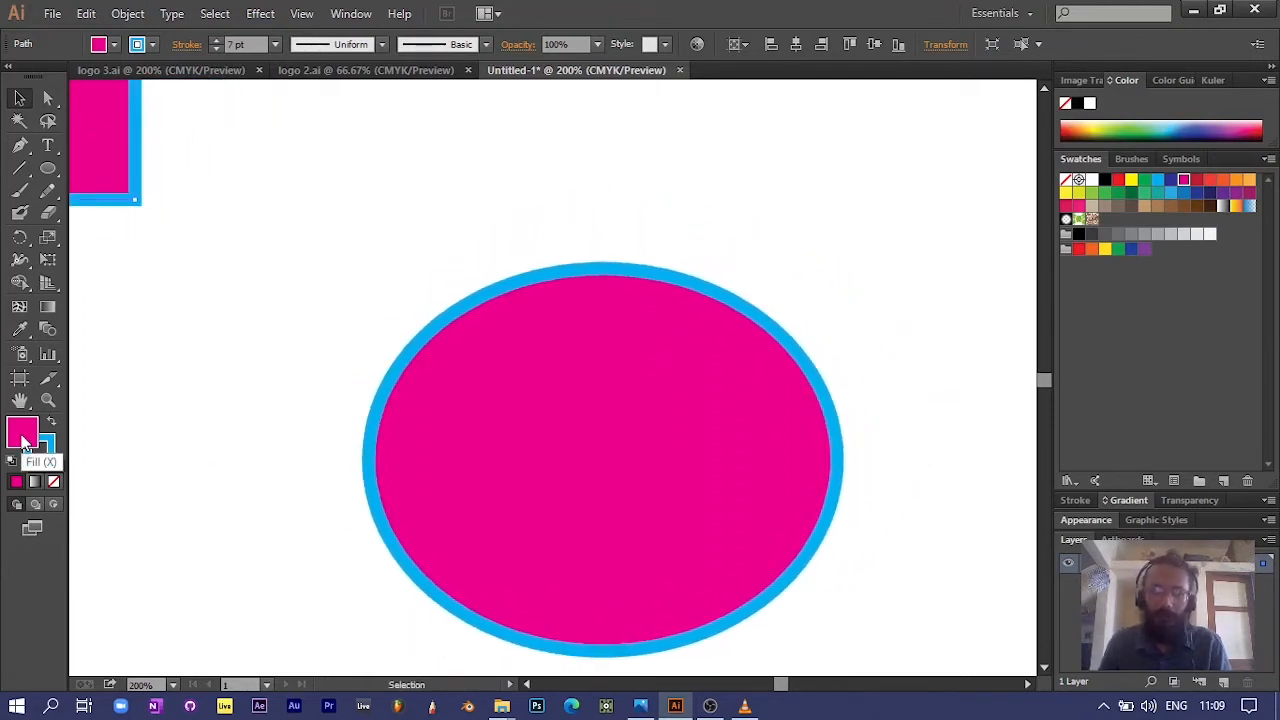
Step: Change the ellipse's fill to a darker, muted purple using the Color Picker
{"action": "left_click", "coordinate": [566, 455]}
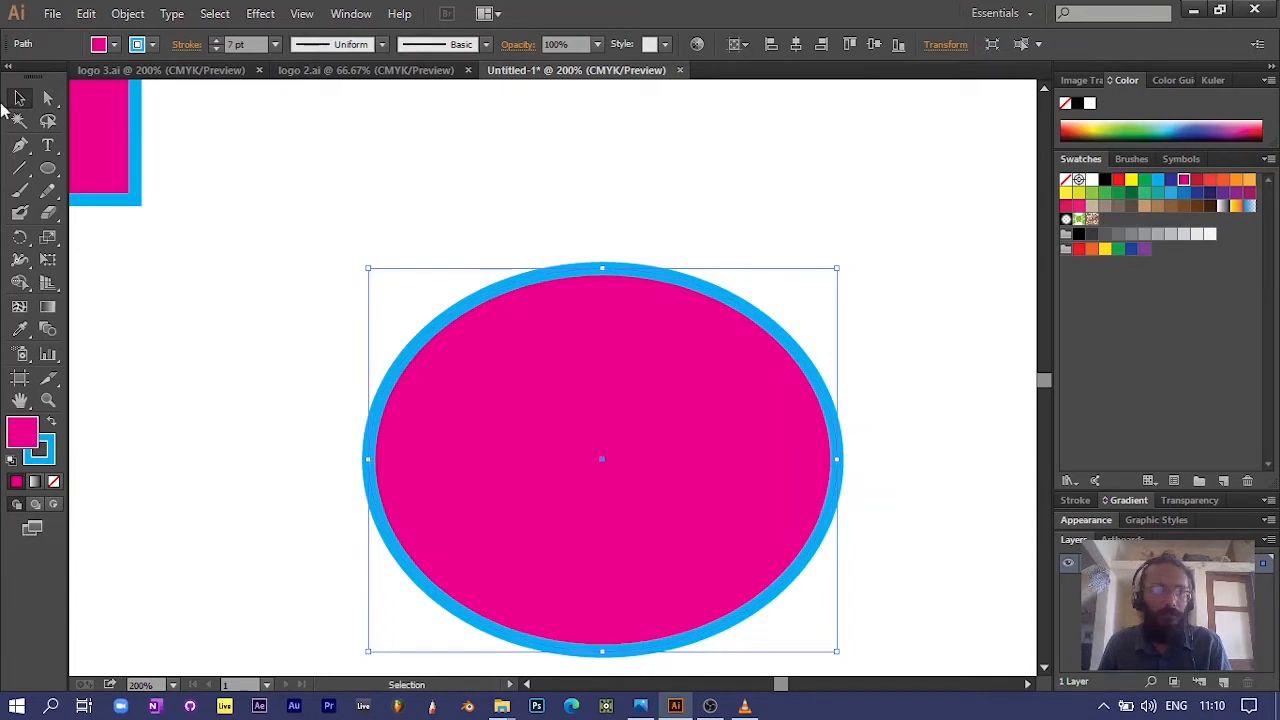
{"action": "double_click", "coordinate": [25, 440]}
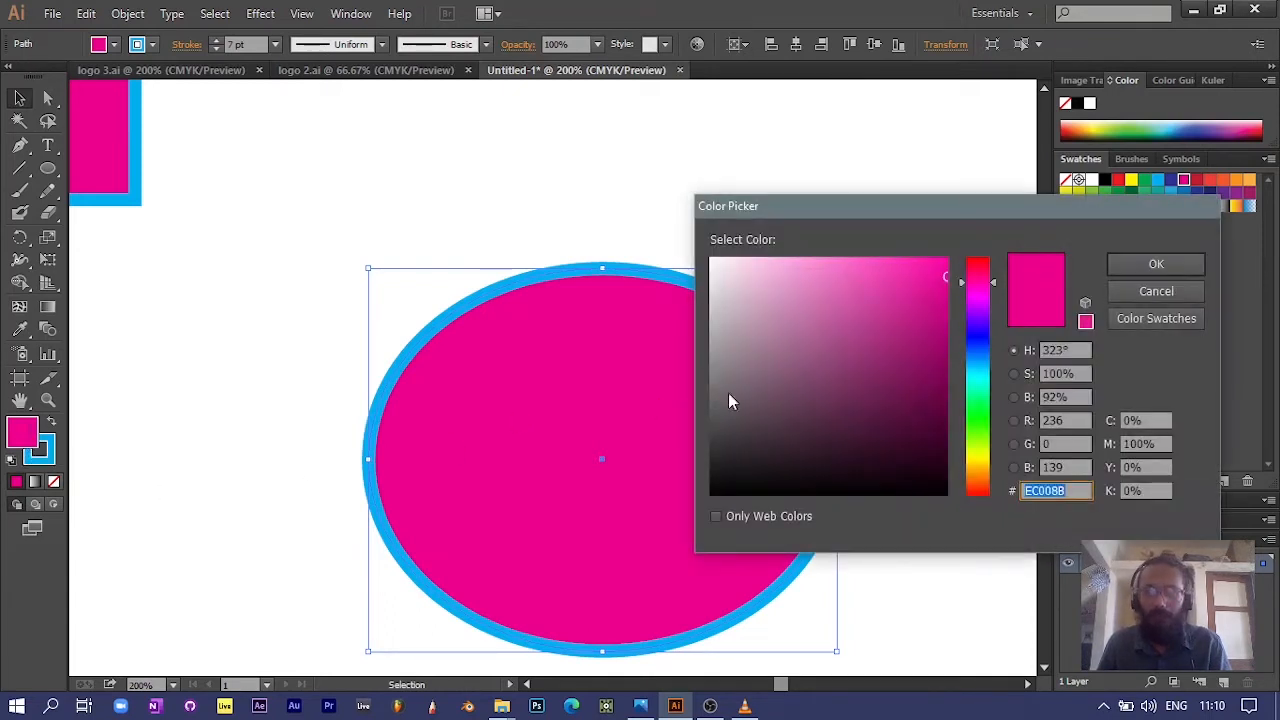
{"action": "left_click", "coordinate": [932, 279]}
{"action": "left_click_drag", "start_coordinate": [932, 279], "coordinate": [852, 355]}
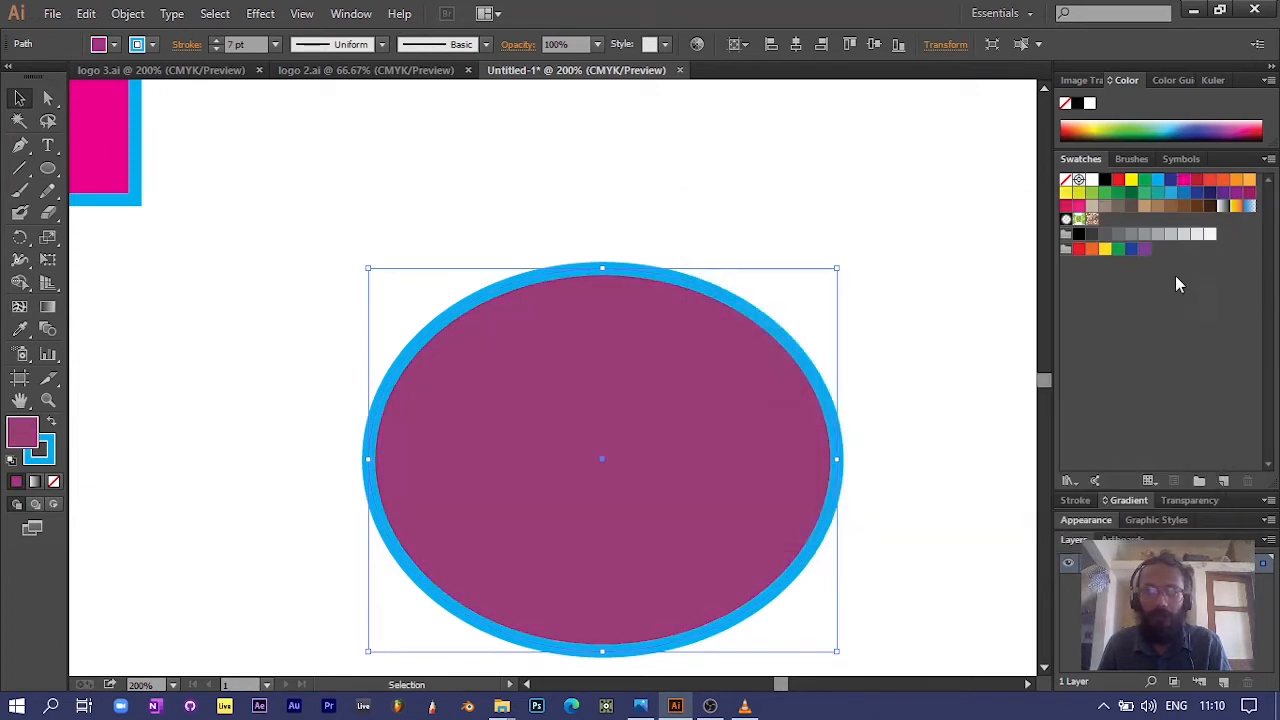
Step: Change the ellipse's stroke to the bright green 0CE549 using the Color Picker
{"action": "left_click", "coordinate": [44, 462]}
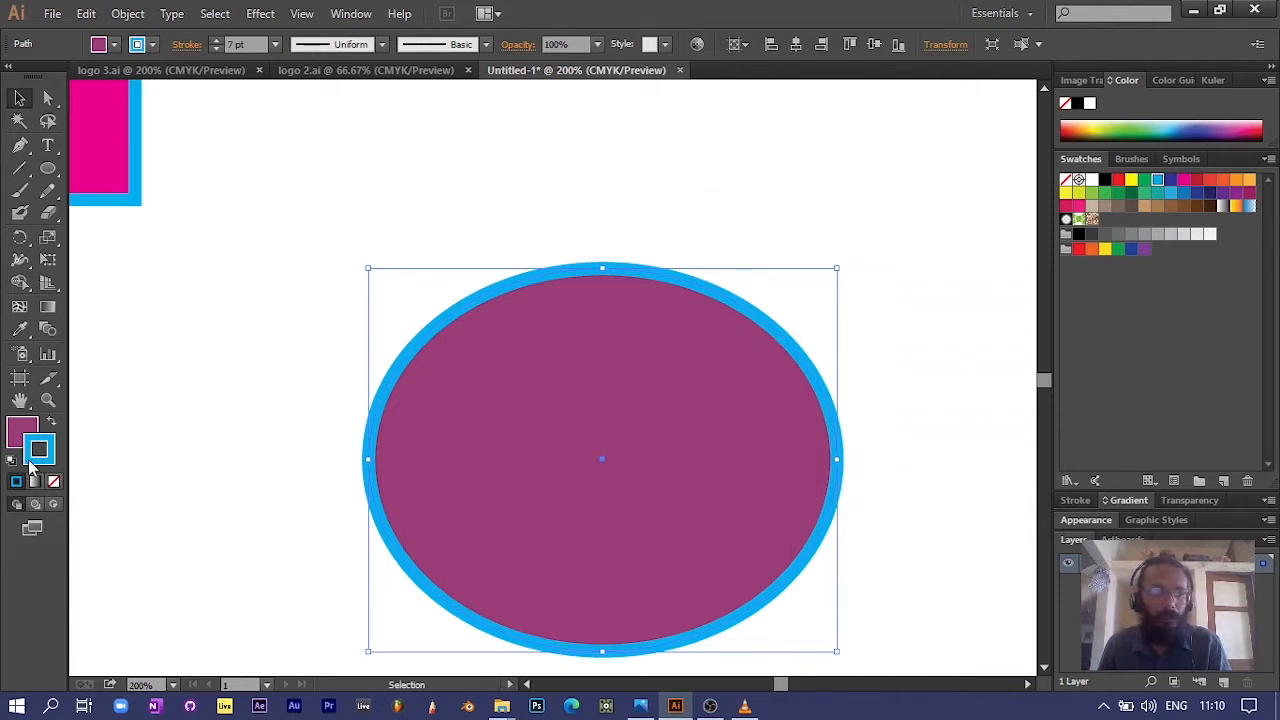
{"action": "double_click", "coordinate": [33, 456]}
{"action": "left_click_drag", "start_coordinate": [944, 276], "coordinate": [813, 271]}
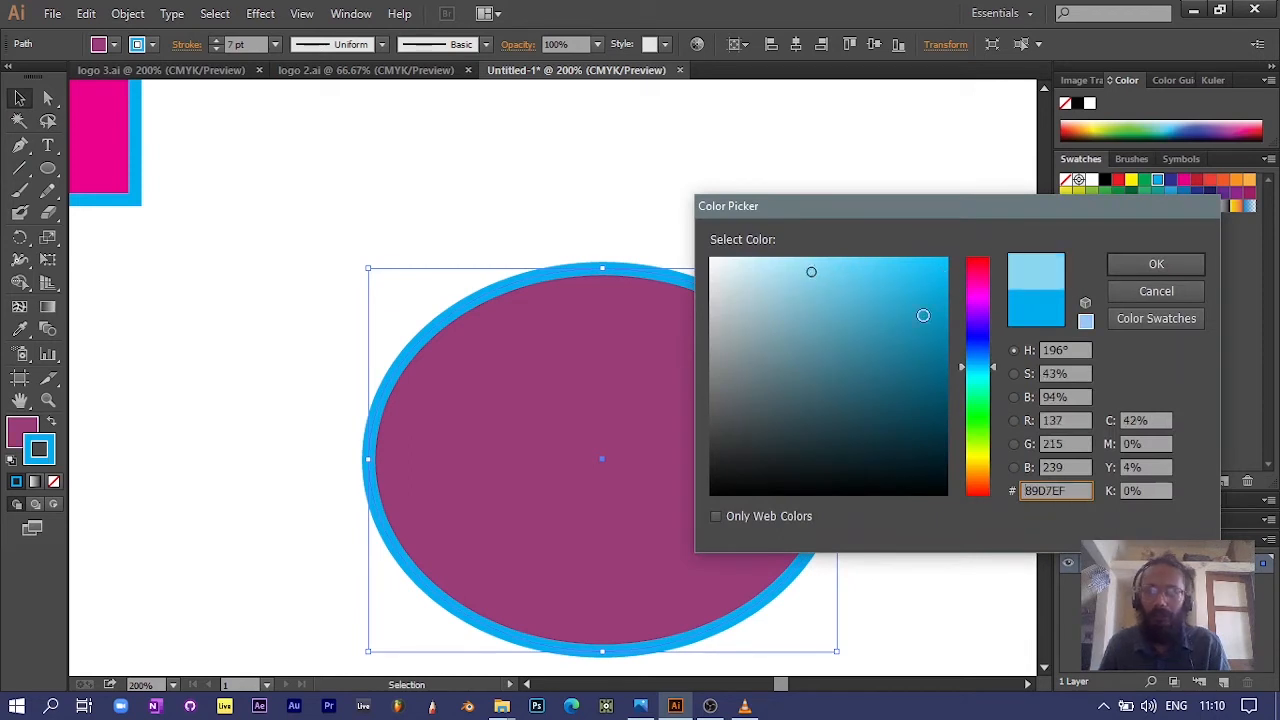
{"action": "left_click", "coordinate": [984, 406]}
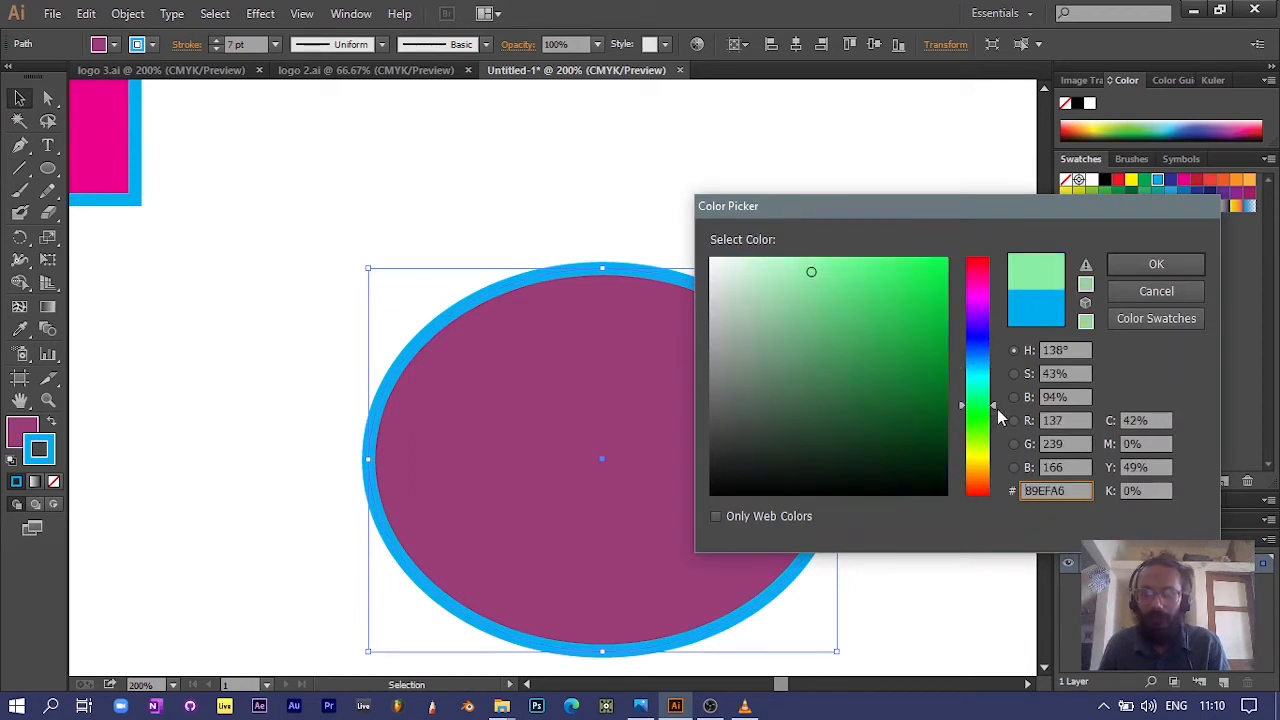
{"action": "left_click_drag", "start_coordinate": [837, 271], "coordinate": [937, 280]}
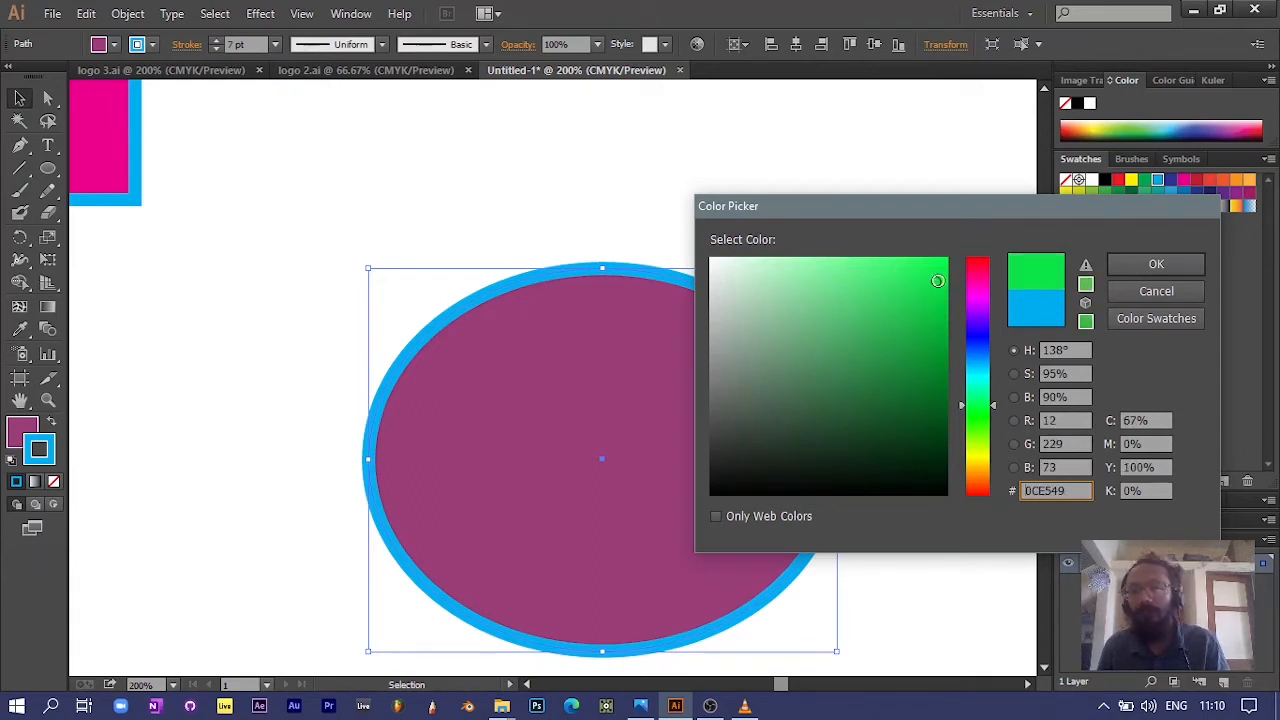
{"action": "left_click", "coordinate": [1147, 266]}
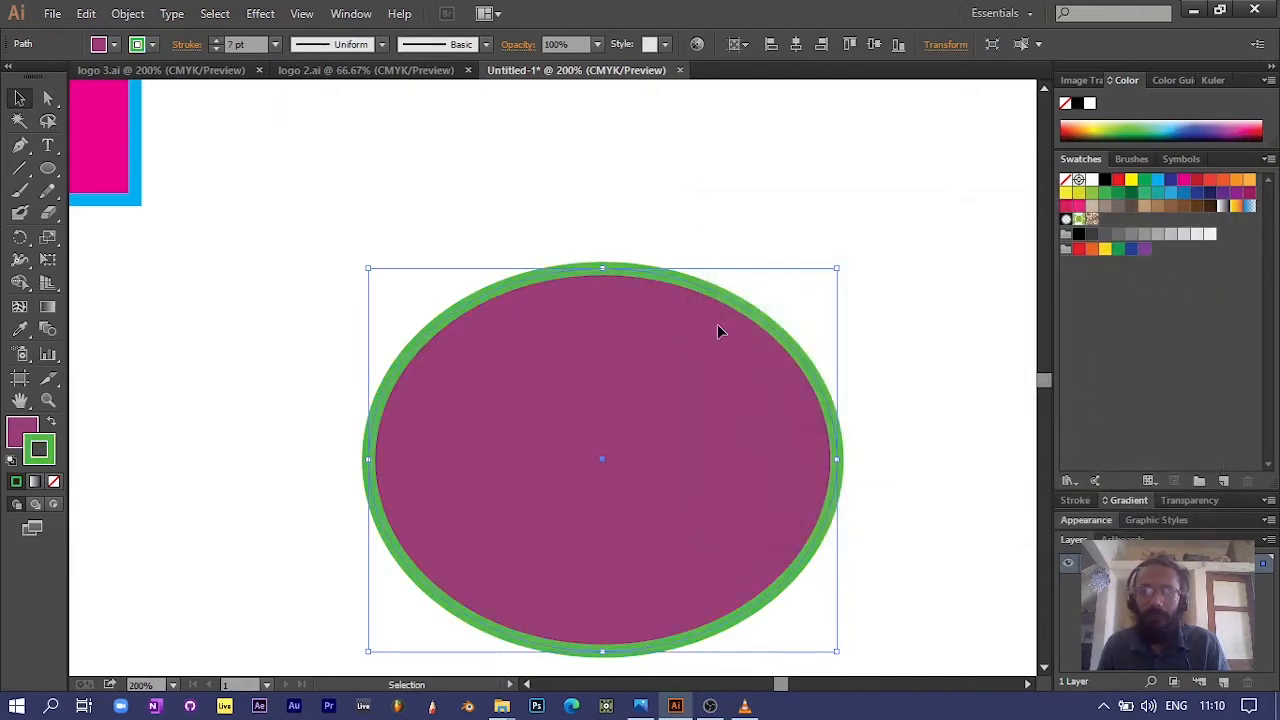
Step: Move the ellipse up beside the rectangle and scale both shapes up slightly together from their upper-left corner
{"action": "scroll", "coordinate": [717, 324], "scroll_direction": "down", "scroll_amount": 2}
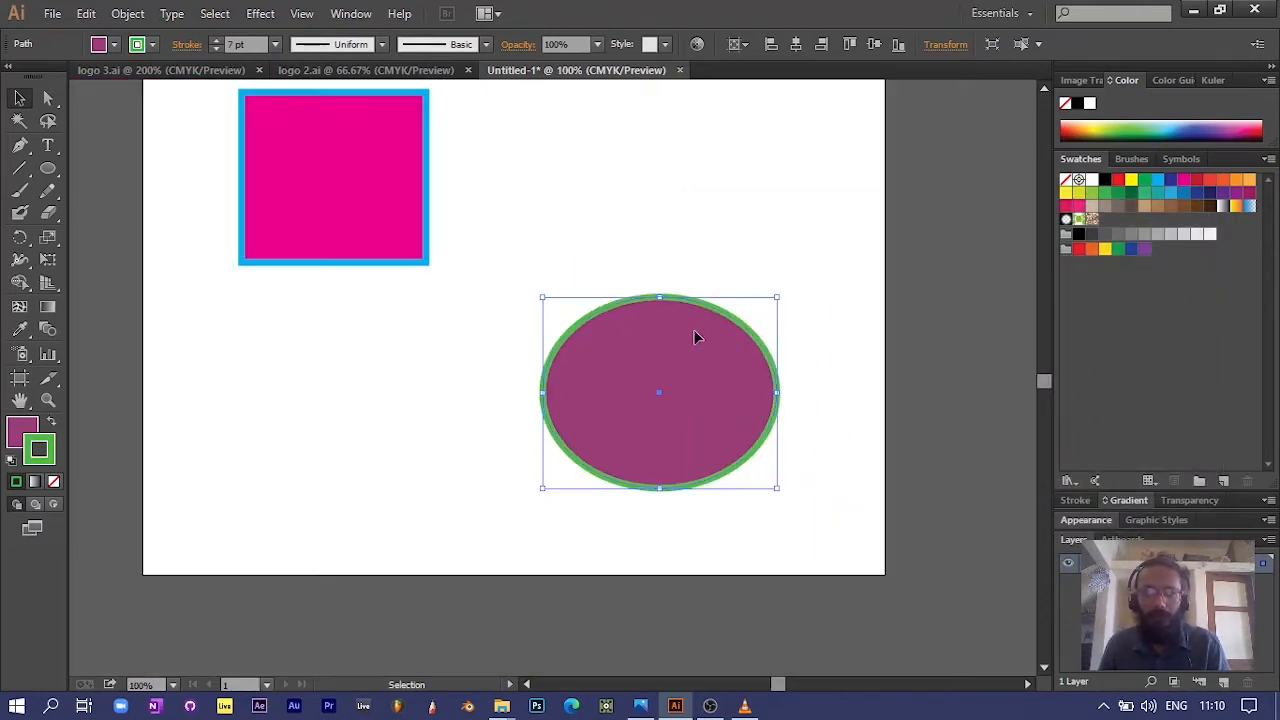
{"action": "left_click_drag", "start_coordinate": [697, 337], "coordinate": [706, 135]}
{"action": "left_click", "coordinate": [440, 409]}
{"action": "scroll", "coordinate": [442, 406], "scroll_direction": "up", "scroll_amount": 3}
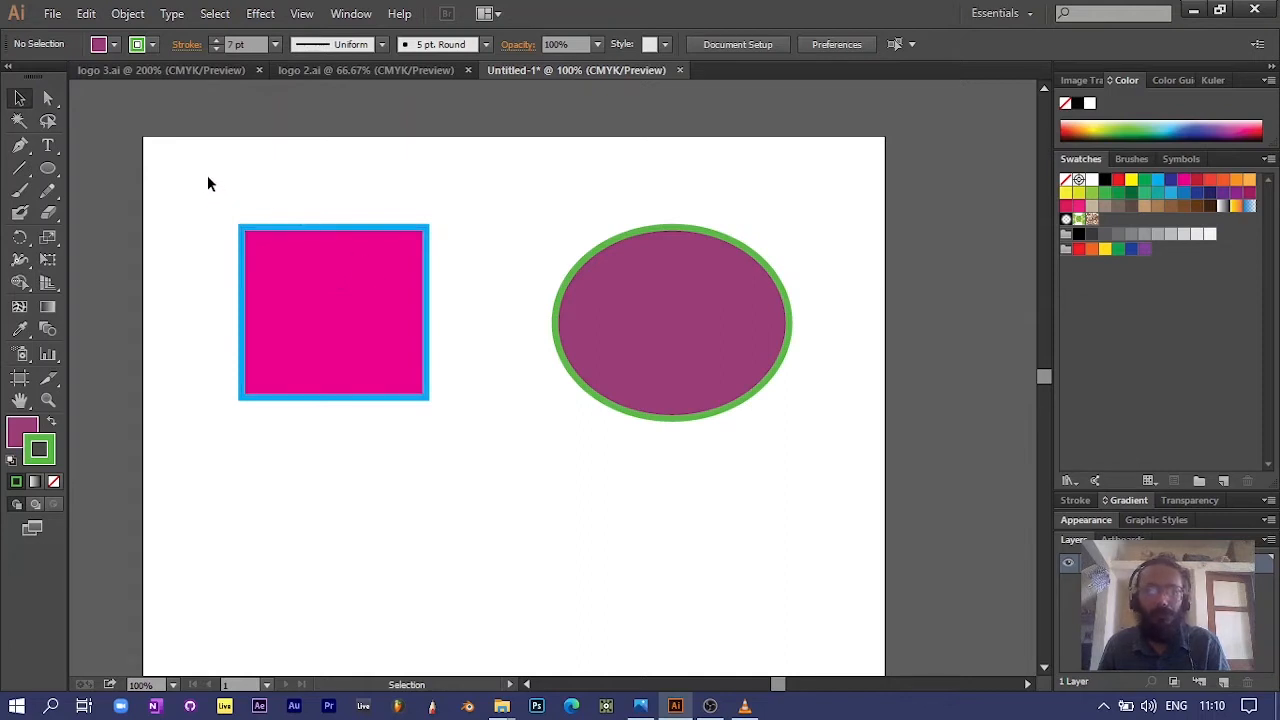
{"action": "left_click_drag", "start_coordinate": [175, 161], "coordinate": [822, 506]}
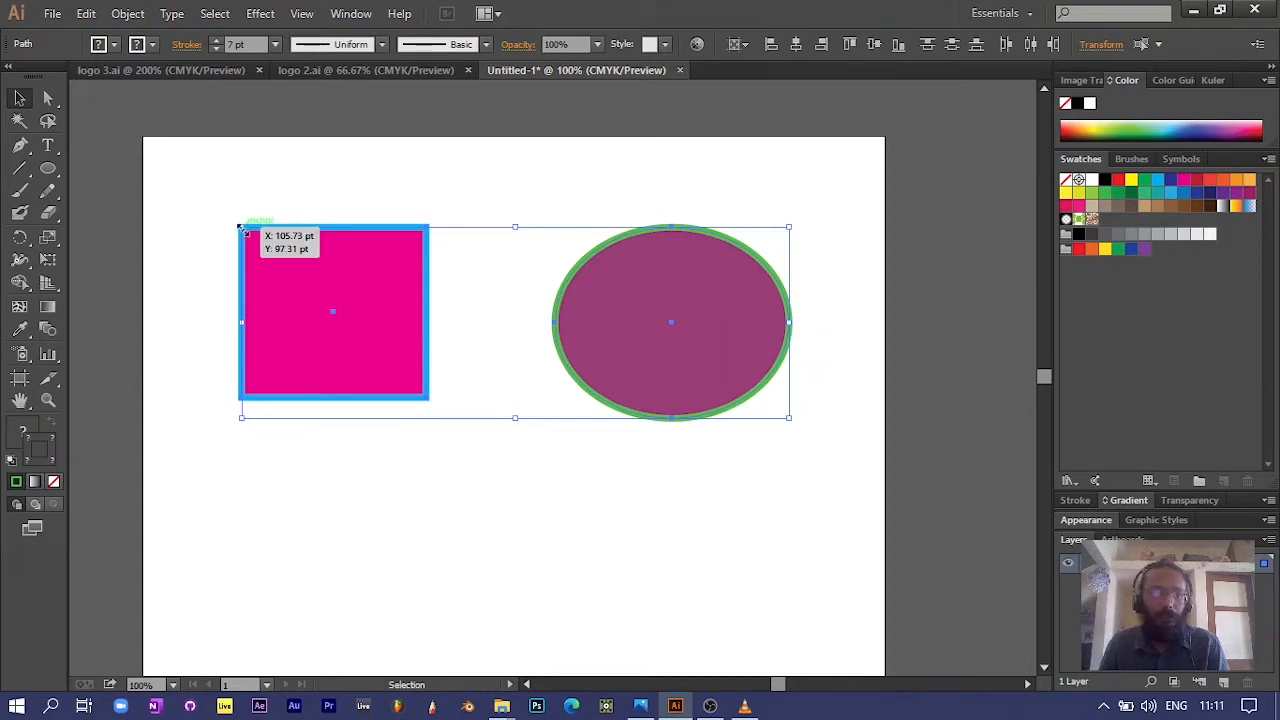
{"action": "mouse_move", "coordinate": [241, 228]}
{"action": "left_mouse_down"}
{"action": "mouse_move", "coordinate": [183, 183]}
{"action": "mouse_move", "coordinate": [271, 251]}
{"action": "mouse_move", "coordinate": [169, 194]}
{"action": "mouse_move", "coordinate": [229, 249]}
{"action": "mouse_move", "coordinate": [217, 249]}
{"action": "mouse_move", "coordinate": [189, 197]}
{"action": "mouse_move", "coordinate": [274, 240]}
{"action": "mouse_move", "coordinate": [310, 288]}
{"action": "mouse_move", "coordinate": [253, 248]}
{"action": "mouse_move", "coordinate": [291, 266]}
{"action": "mouse_move", "coordinate": [257, 249]}
{"action": "mouse_move", "coordinate": [237, 208]}
{"action": "mouse_move", "coordinate": [251, 280]}
{"action": "mouse_move", "coordinate": [183, 207]}
{"action": "mouse_move", "coordinate": [309, 280]}
{"action": "mouse_move", "coordinate": [226, 206]}
{"action": "mouse_move", "coordinate": [313, 304]}
{"action": "mouse_move", "coordinate": [228, 170]}
{"action": "mouse_move", "coordinate": [280, 223]}
{"action": "mouse_move", "coordinate": [268, 229]}
{"action": "mouse_move", "coordinate": [183, 174]}
{"action": "mouse_move", "coordinate": [235, 217]}
{"action": "left_mouse_up"}
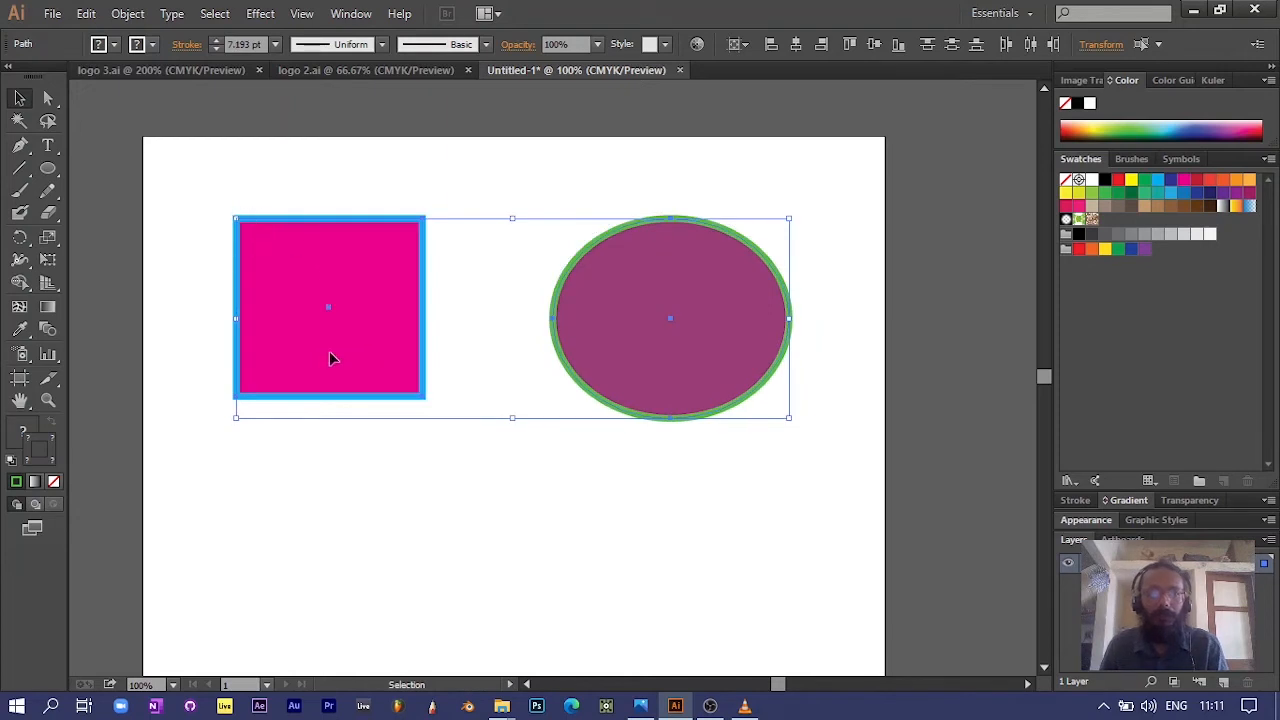
Step: Select the ellipse's lower-left segment and its top anchor point with Direct Selection, comparing the display with the Selection tool
{"action": "left_click", "coordinate": [48, 98]}
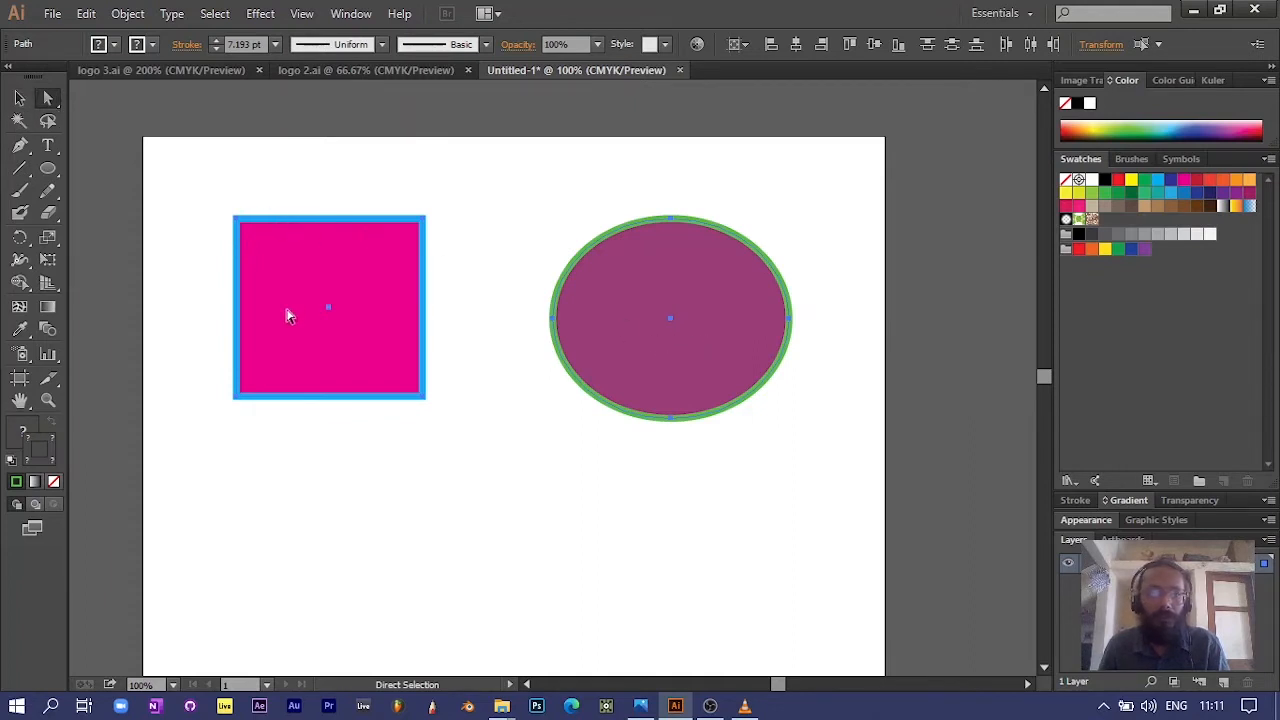
{"action": "left_click", "coordinate": [453, 431]}
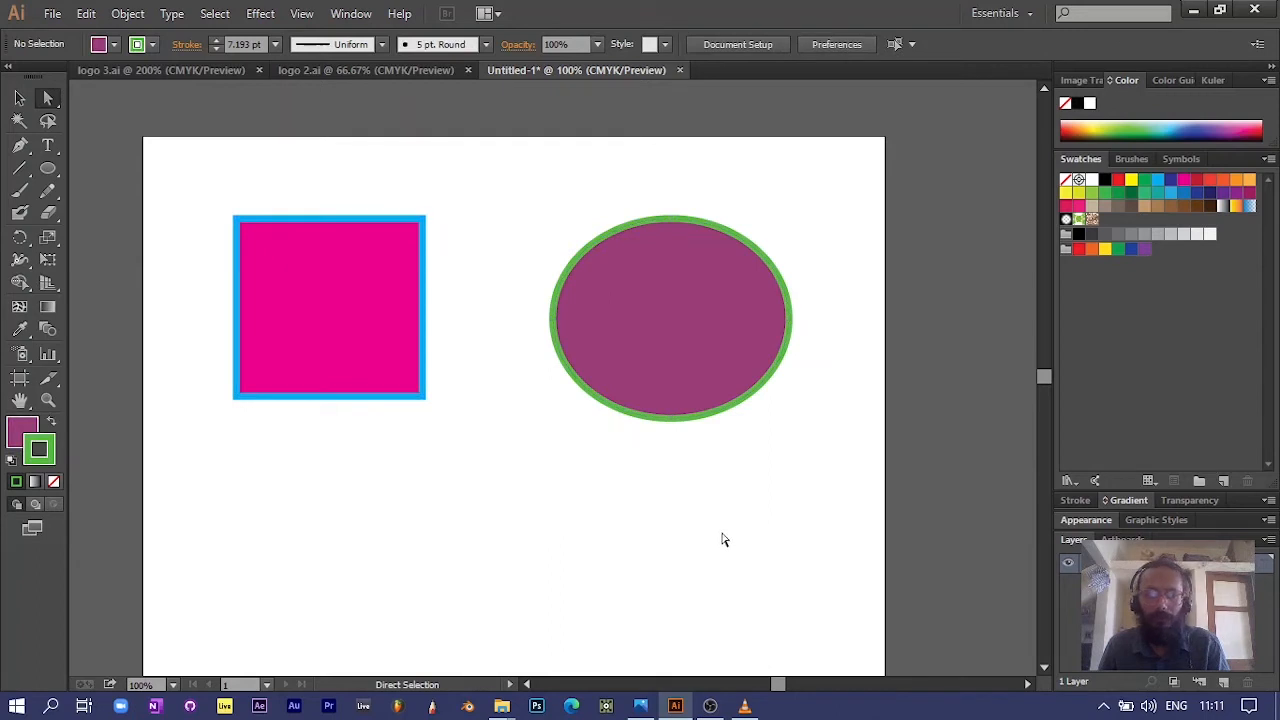
{"action": "left_click", "coordinate": [589, 384]}
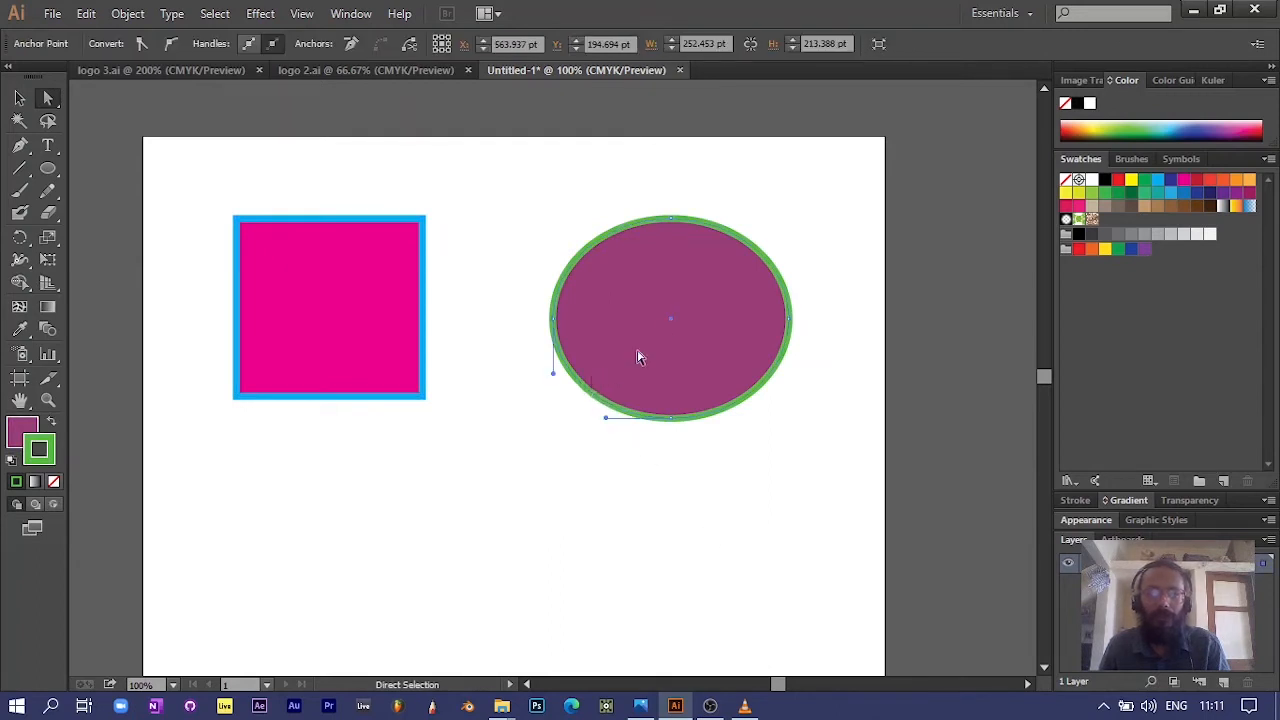
{"action": "scroll", "coordinate": [674, 456], "scroll_direction": "up", "scroll_amount": 2}
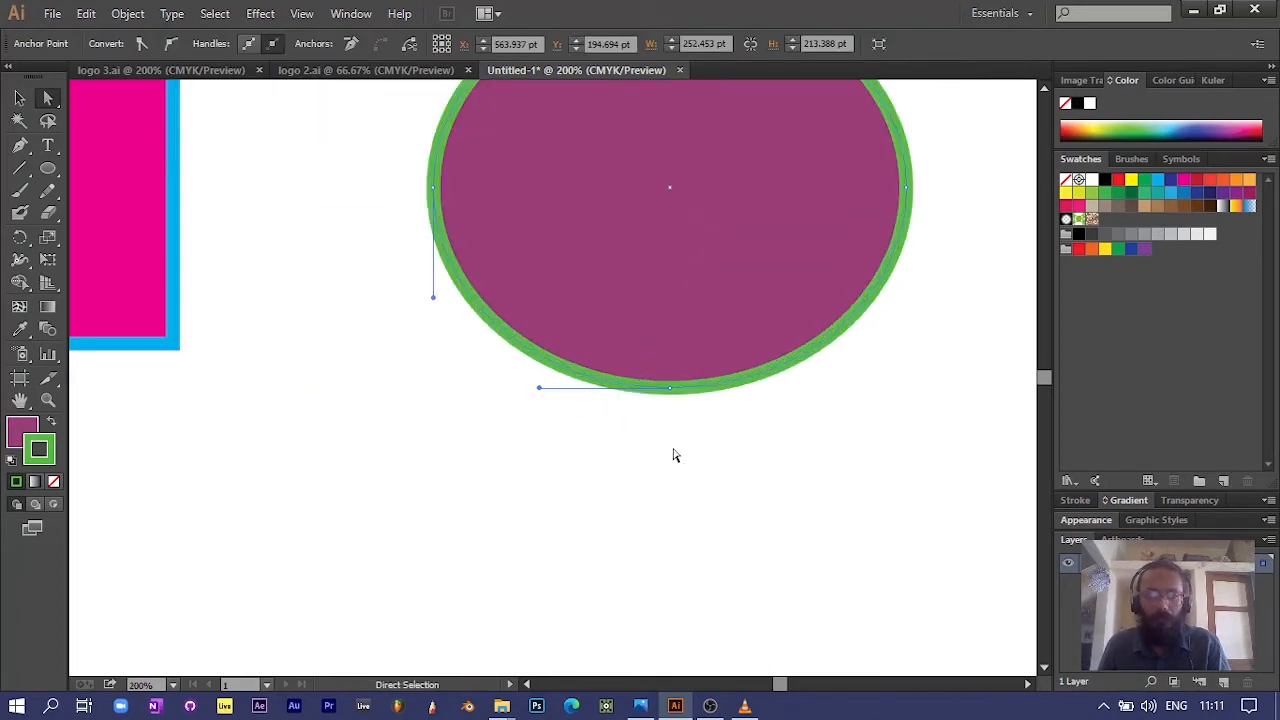
{"action": "scroll", "coordinate": [674, 454], "scroll_direction": "up", "scroll_amount": 3}
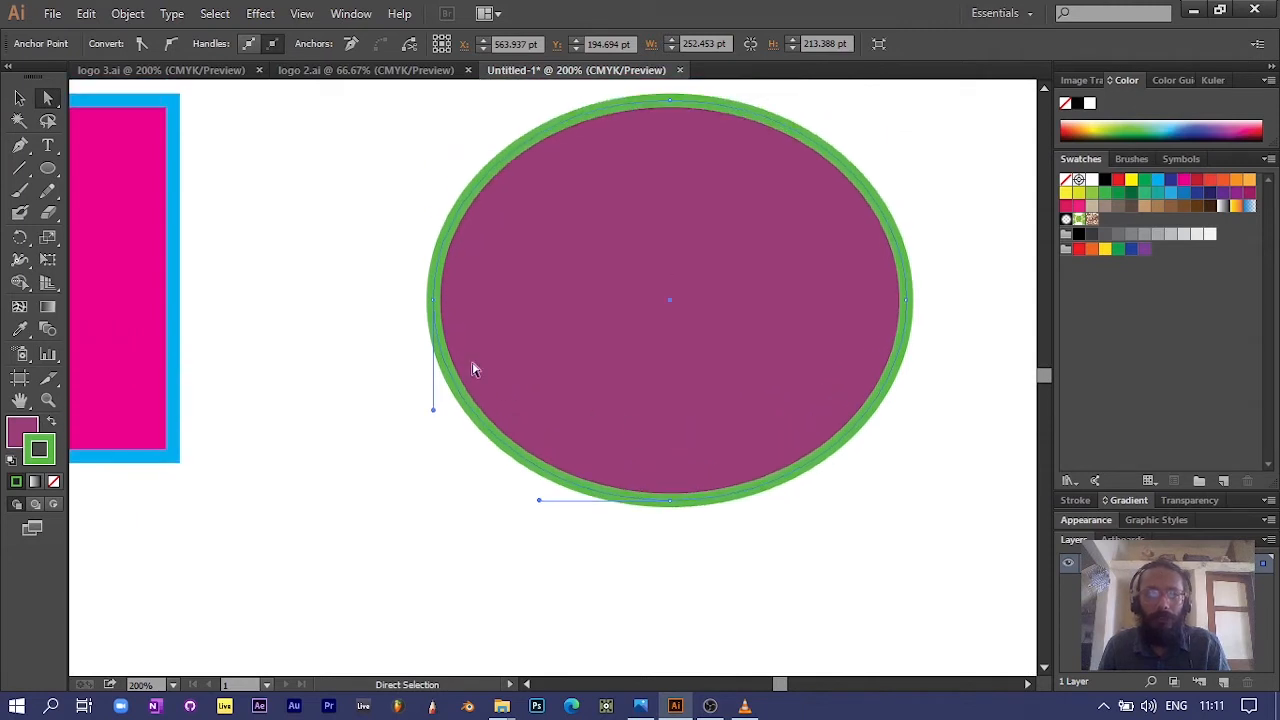
{"action": "left_click", "coordinate": [670, 101]}
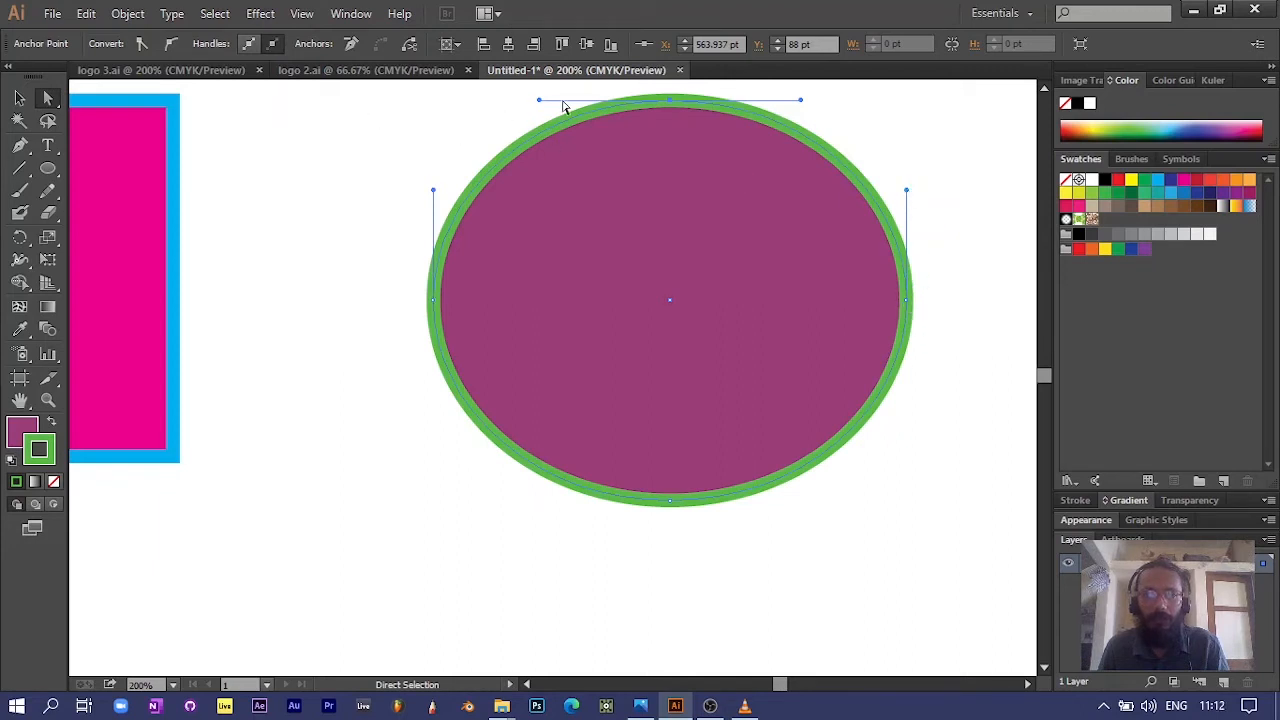
{"action": "left_click", "coordinate": [22, 100]}
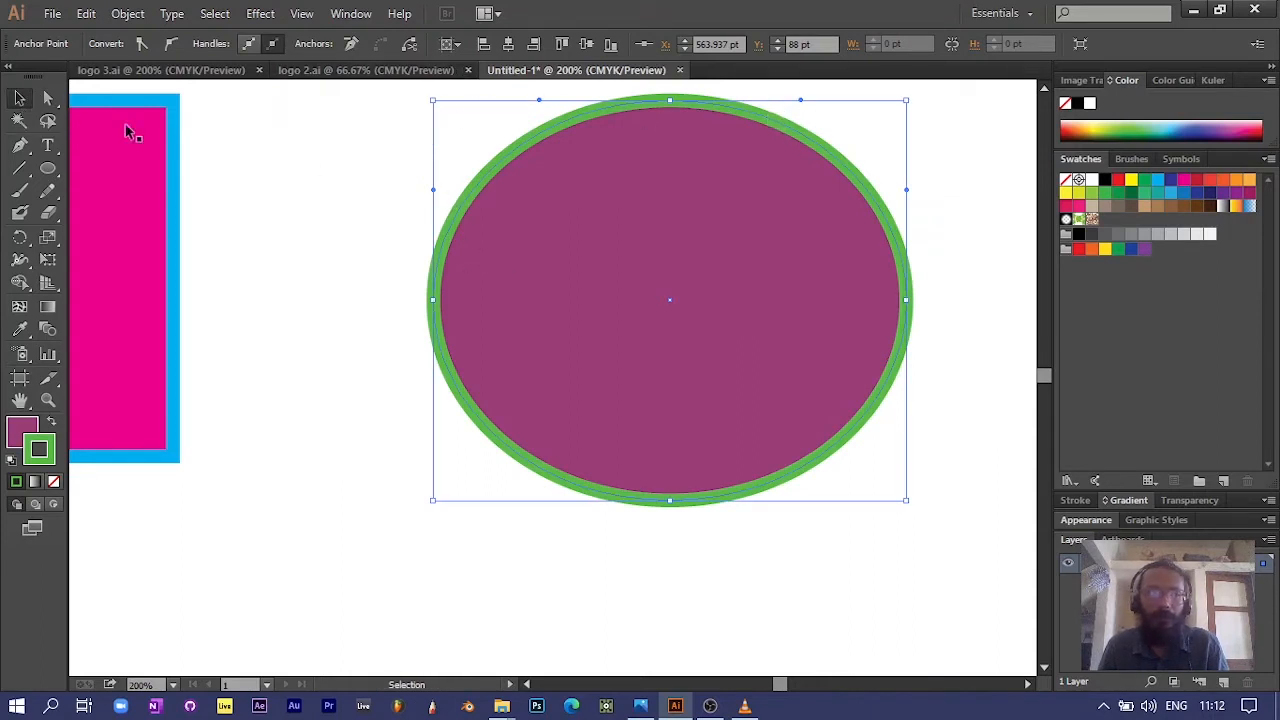
{"action": "left_click", "coordinate": [48, 97]}
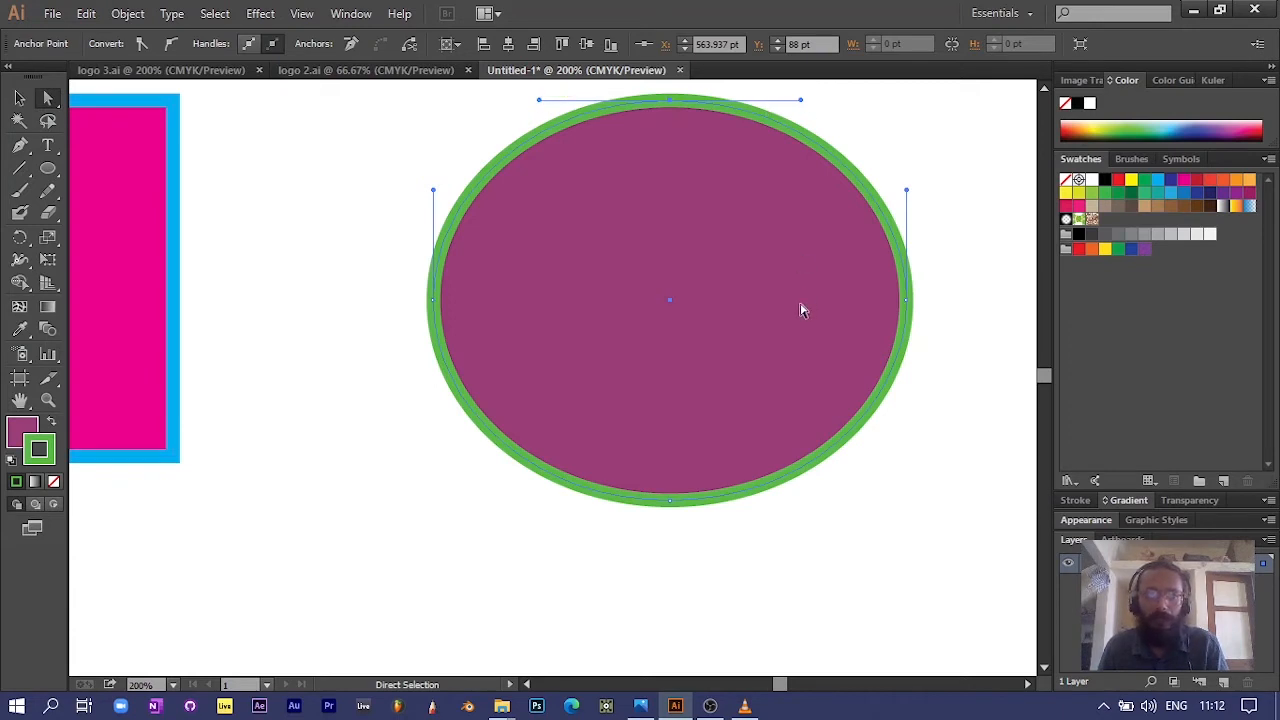
Step: Stretch the ellipse vertically by moving its top anchor point up and its bottom anchor point down to Y 452 pt
{"action": "scroll", "coordinate": [800, 310], "scroll_direction": "up", "scroll_amount": 3}
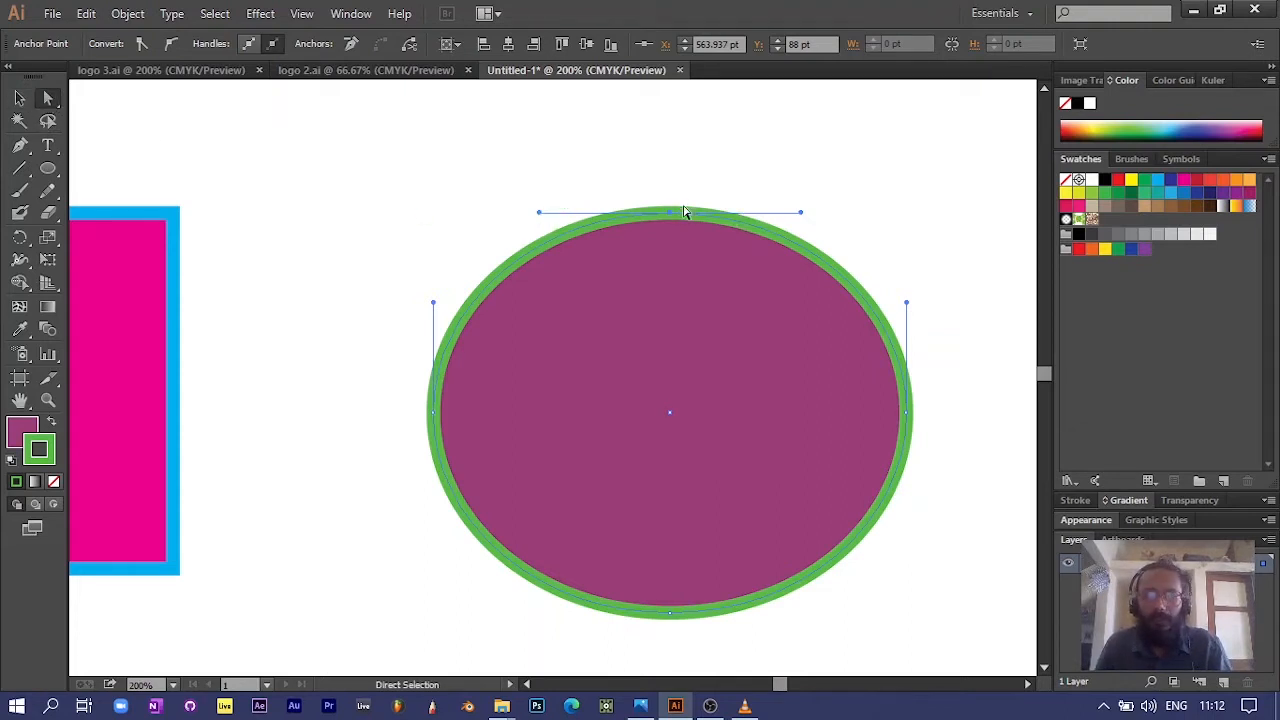
{"action": "mouse_move", "coordinate": [670, 217]}
{"action": "left_mouse_down"}
{"action": "mouse_move", "coordinate": [655, 145]}
{"action": "mouse_move", "coordinate": [503, 133]}
{"action": "mouse_move", "coordinate": [727, 134]}
{"action": "mouse_move", "coordinate": [687, 232]}
{"action": "left_mouse_up"}
{"action": "scroll", "coordinate": [685, 324], "scroll_direction": "down", "scroll_amount": 2}
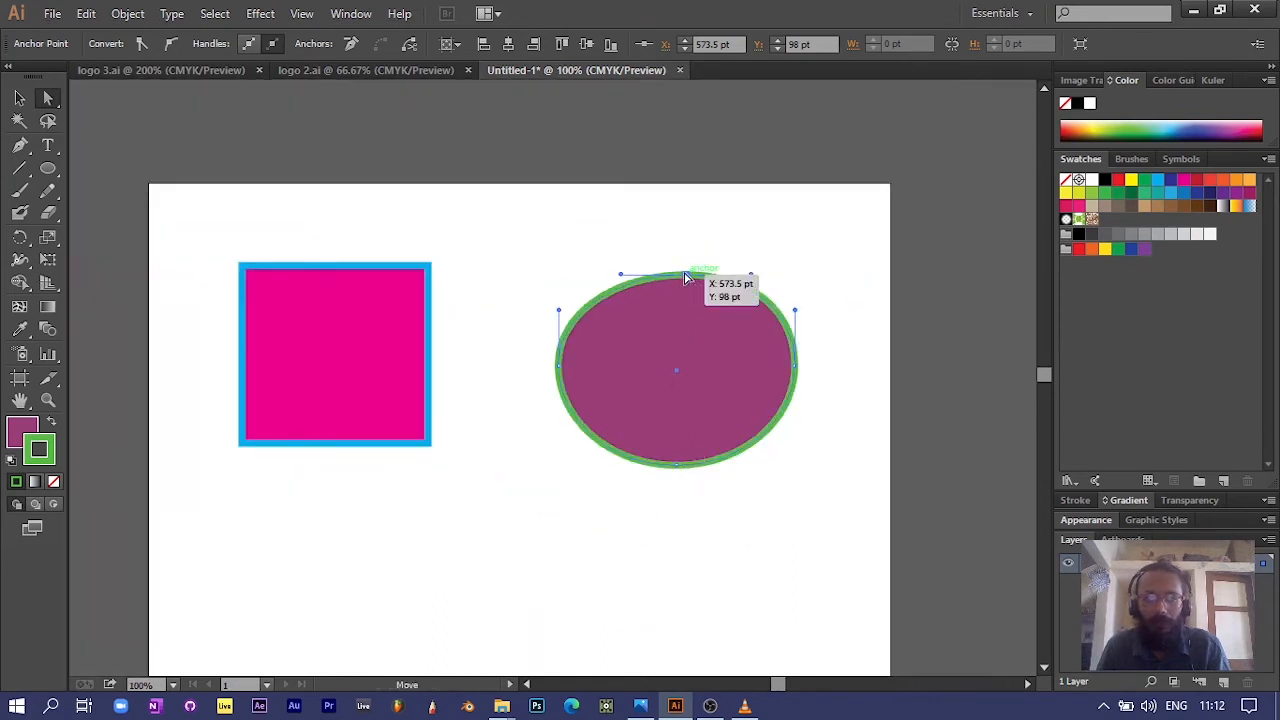
{"action": "left_click_drag", "start_coordinate": [685, 274], "coordinate": [679, 209]}
{"action": "left_click_drag", "start_coordinate": [677, 465], "coordinate": [679, 606]}
Step: Widen the shape by moving its left anchor to X 383 pt, Y 204 pt and its right anchor to X 739 pt, Y 198 pt
{"action": "scroll", "coordinate": [670, 500], "scroll_direction": "down", "scroll_amount": 5}
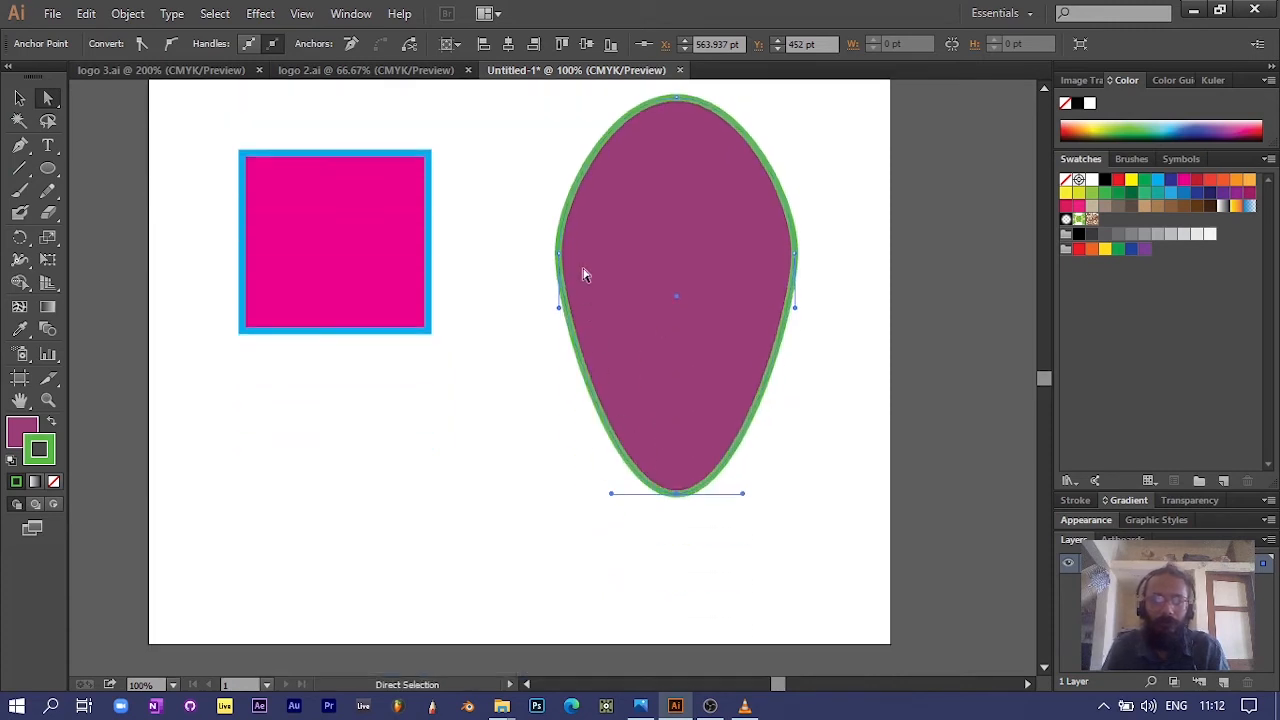
{"action": "left_click", "coordinate": [560, 258]}
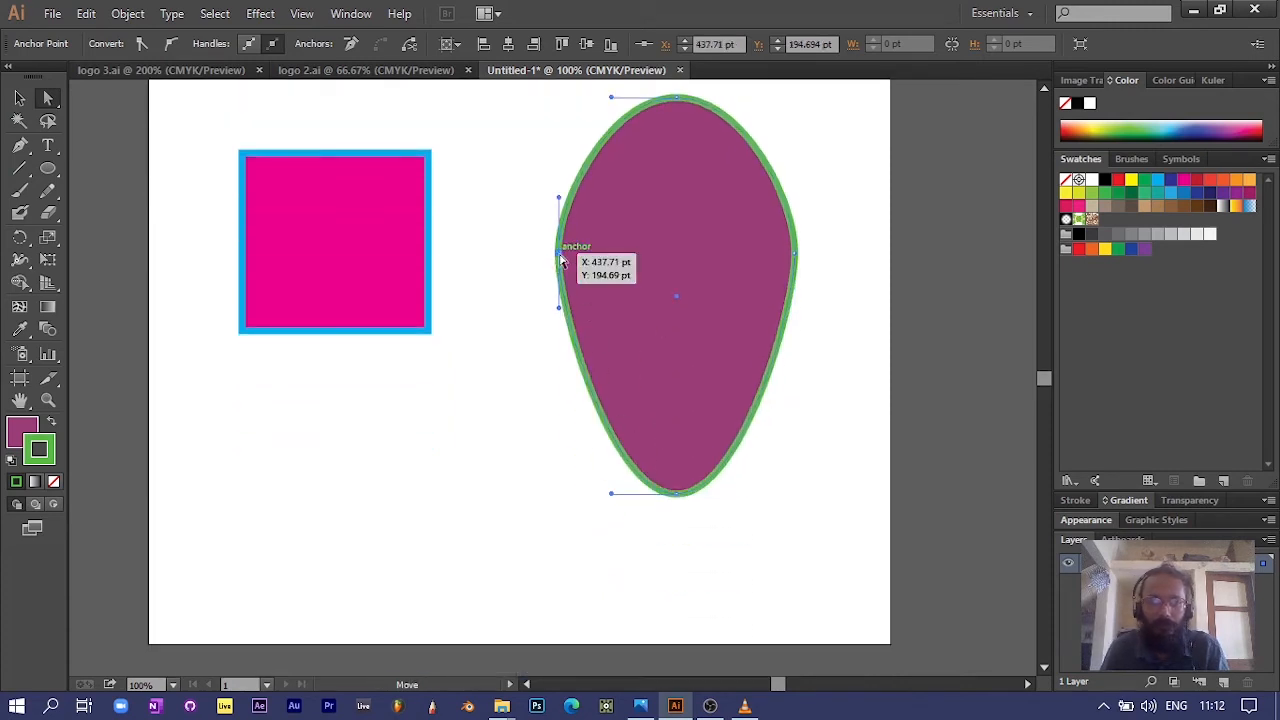
{"action": "left_click_drag", "start_coordinate": [561, 259], "coordinate": [508, 262]}
{"action": "left_click", "coordinate": [796, 259]}
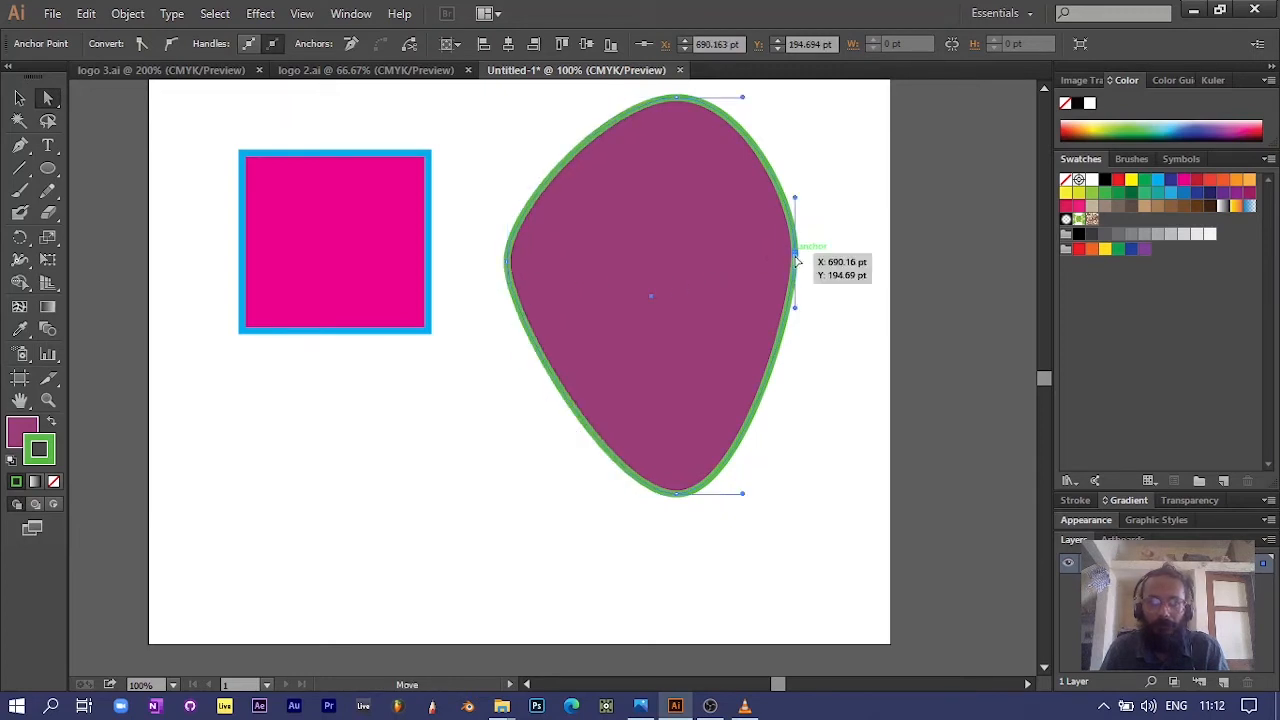
{"action": "left_click_drag", "start_coordinate": [796, 259], "coordinate": [841, 261]}
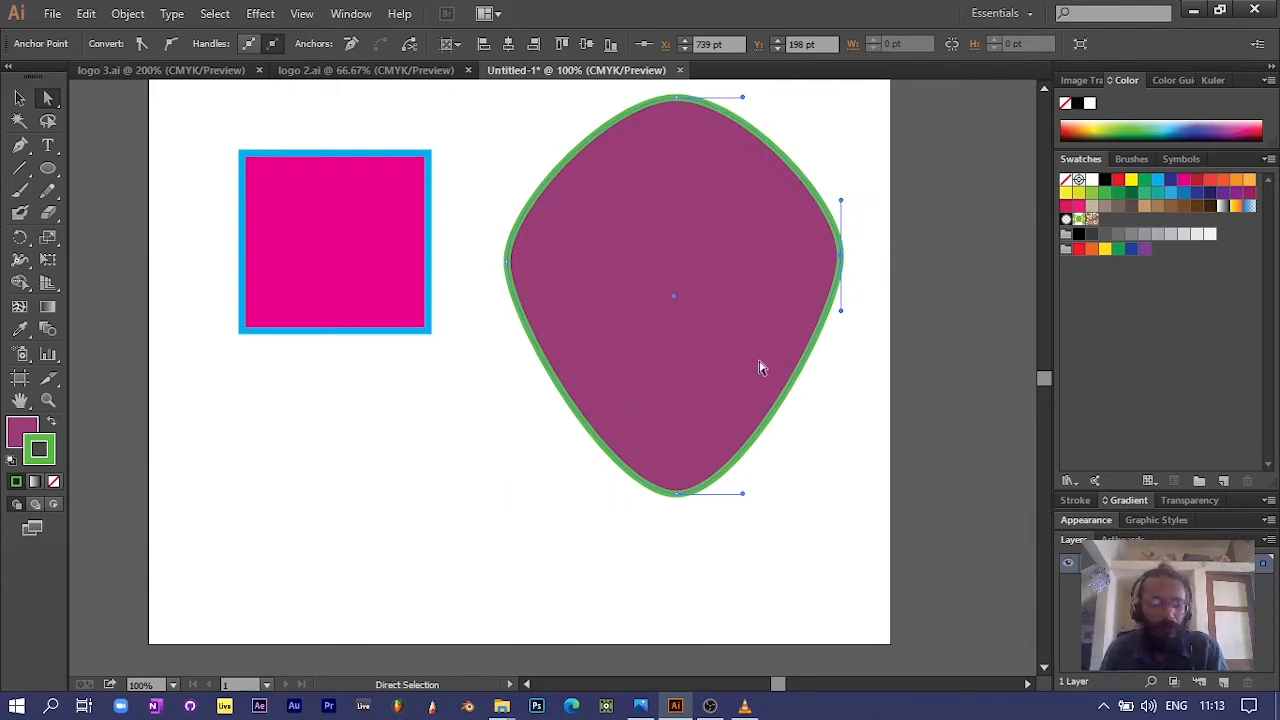
Step: Break the right anchor's handles and pull the upper one up and outward and the lower one far down to form a notch
{"action": "key", "text": "alt"}
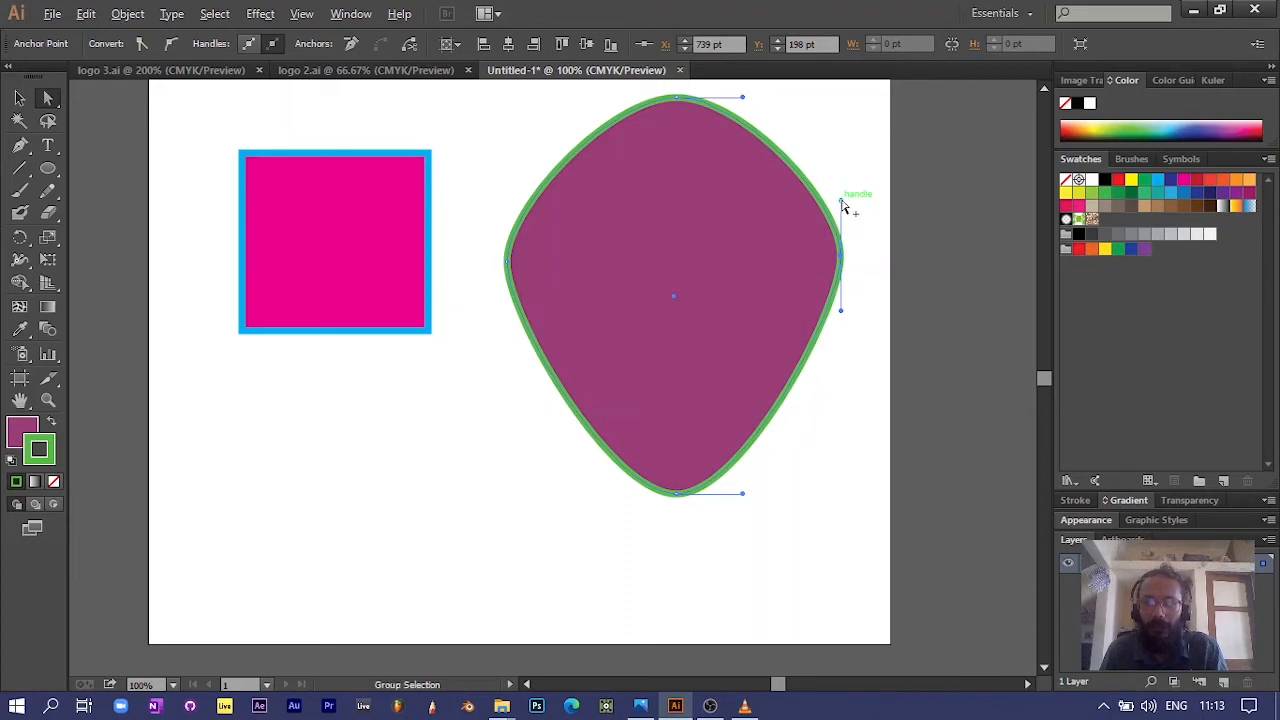
{"action": "left_click_drag", "start_coordinate": [843, 206], "coordinate": [884, 147]}
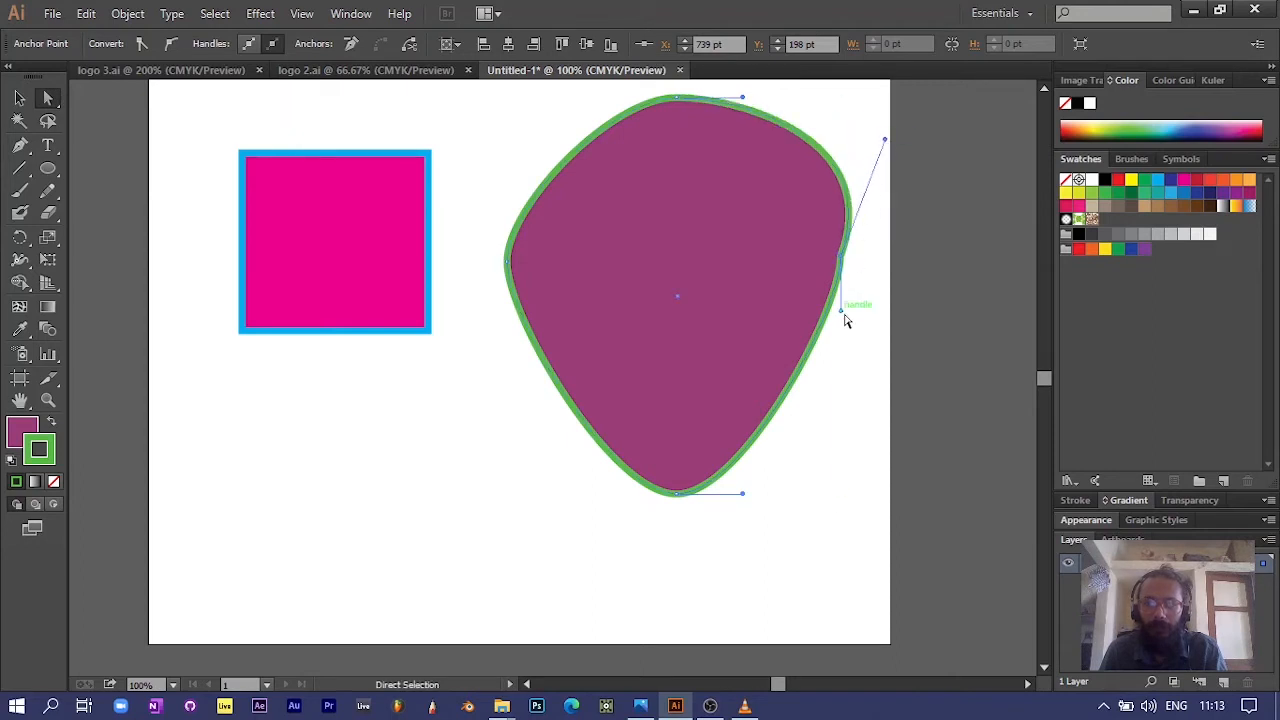
{"action": "left_click_drag", "start_coordinate": [843, 317], "coordinate": [872, 482]}
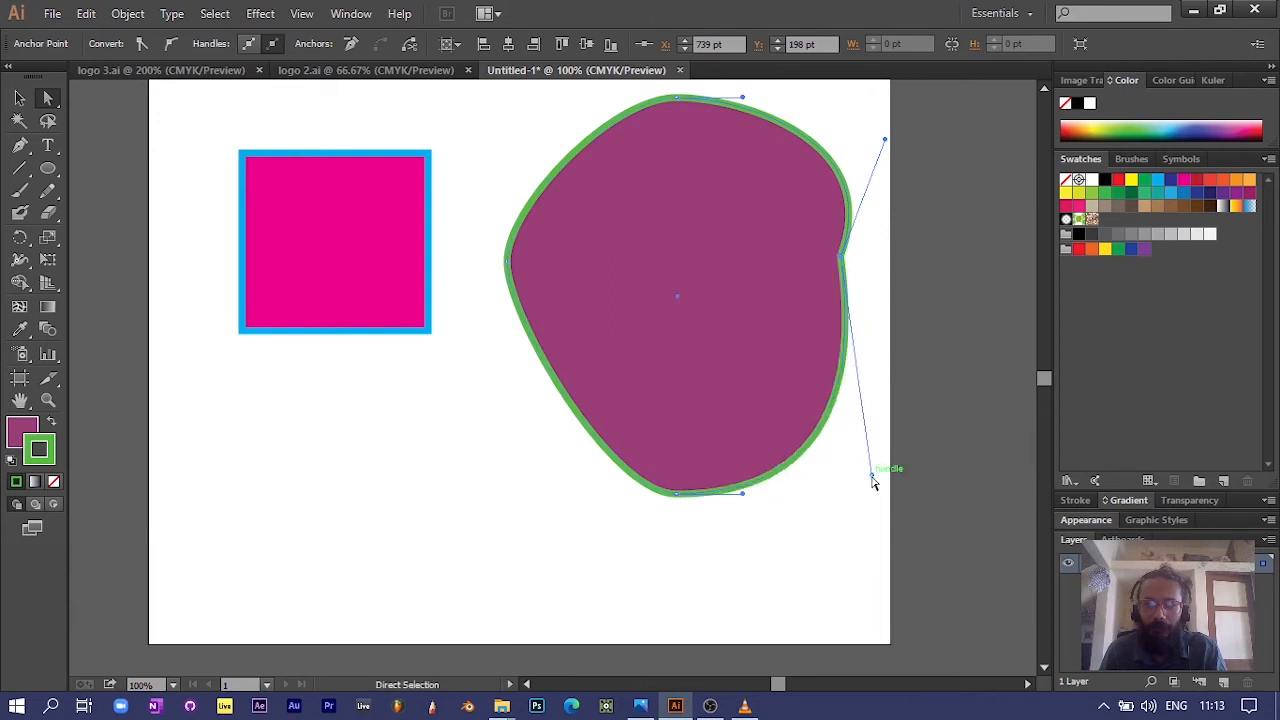
Step: Carve a concave upper-left curve with the left anchor's handles, and move the bottom anchor to X 493 pt, Y 478 pt with its right handle angled down
{"action": "left_click", "coordinate": [507, 261]}
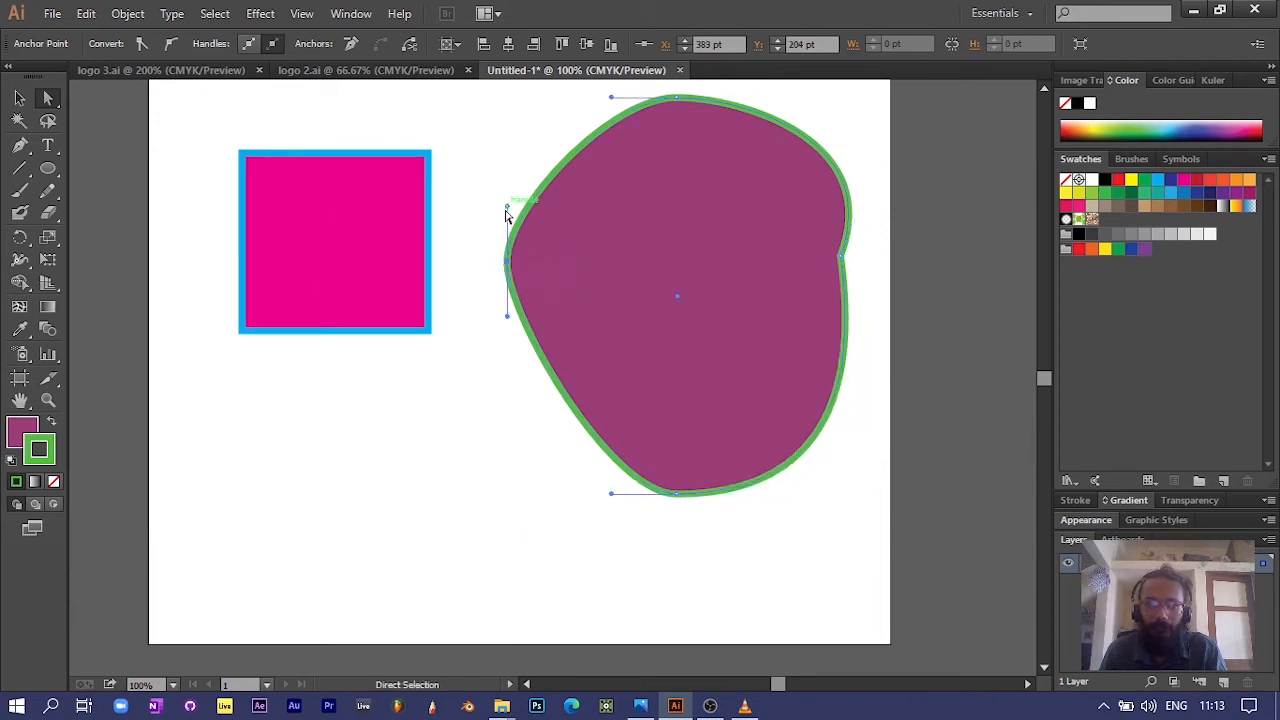
{"action": "left_click_drag", "start_coordinate": [508, 207], "coordinate": [632, 286]}
{"action": "left_click_drag", "start_coordinate": [508, 318], "coordinate": [458, 338]}
{"action": "left_click_drag", "start_coordinate": [634, 287], "coordinate": [689, 273]}
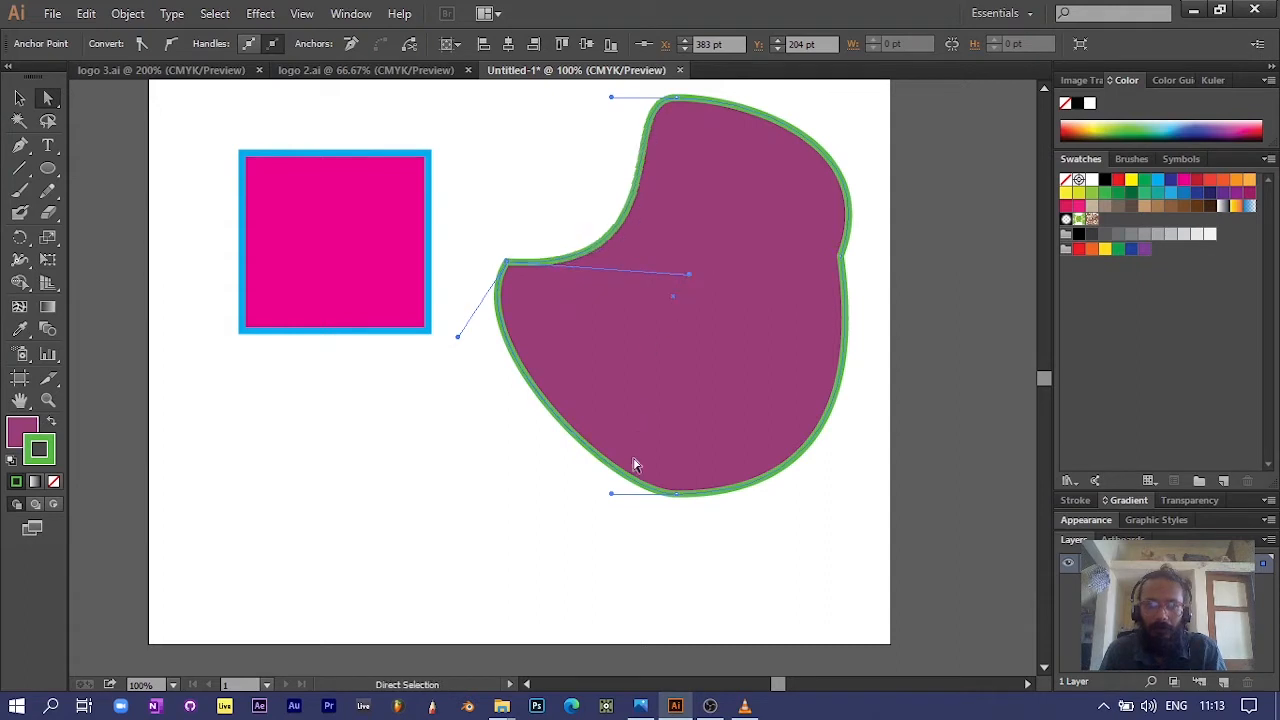
{"action": "left_click", "coordinate": [678, 500]}
{"action": "left_click_drag", "start_coordinate": [677, 502], "coordinate": [683, 539]}
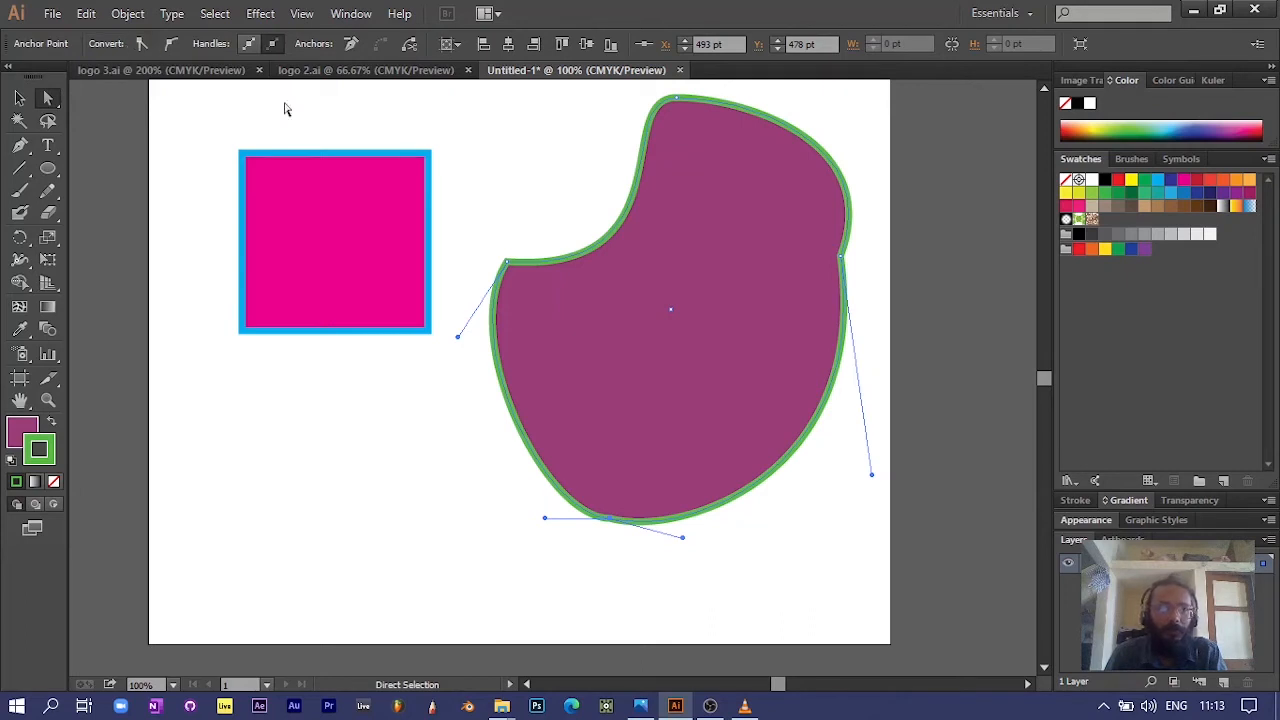
Step: Shift the rectangle's top edge slightly left, and convert its upper-right anchor to smooth and back to a corner
{"action": "mouse_move", "coordinate": [380, 160]}
{"action": "left_mouse_down"}
{"action": "mouse_move", "coordinate": [332, 152]}
{"action": "mouse_move", "coordinate": [376, 156]}
{"action": "left_mouse_up"}
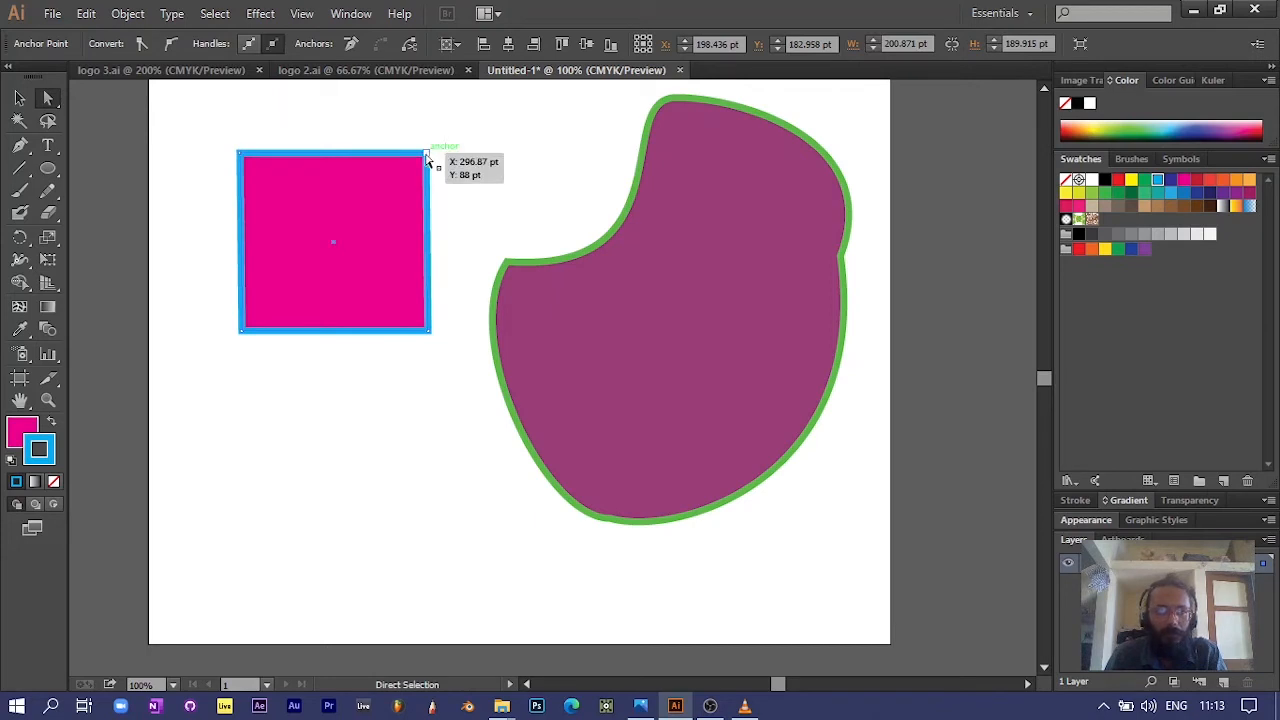
{"action": "left_click", "coordinate": [426, 158]}
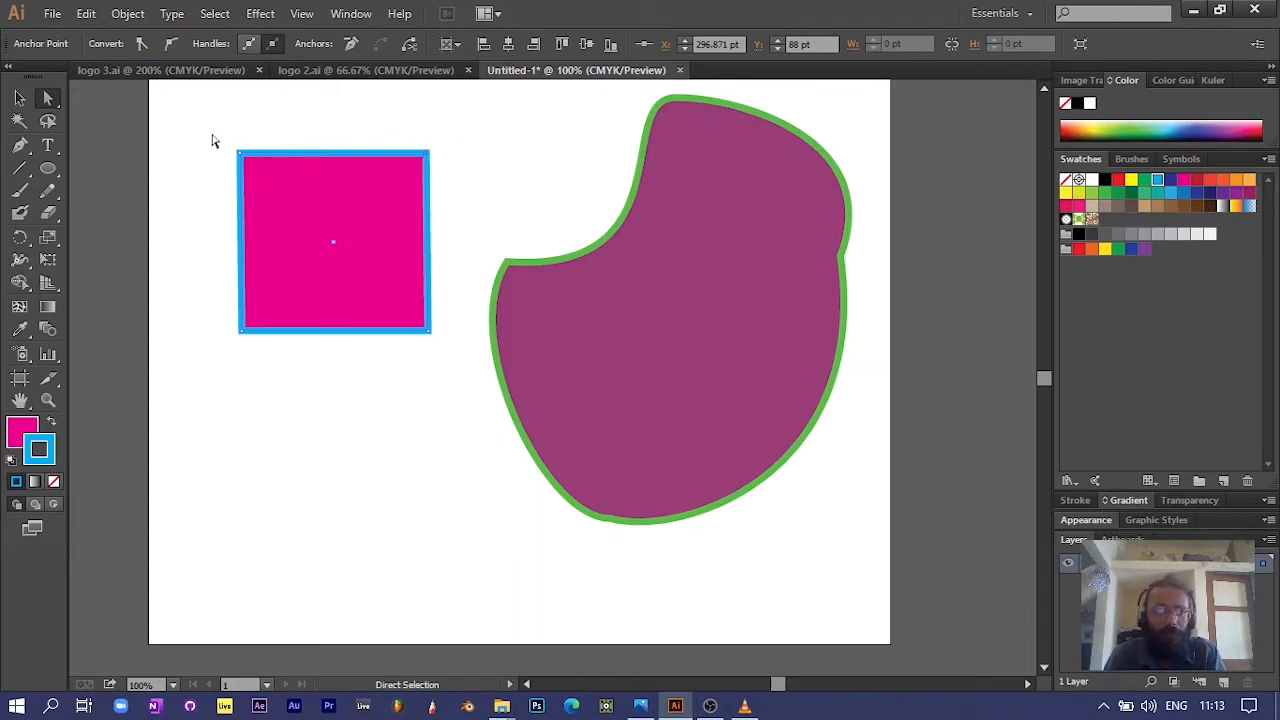
{"action": "left_click", "coordinate": [170, 45]}
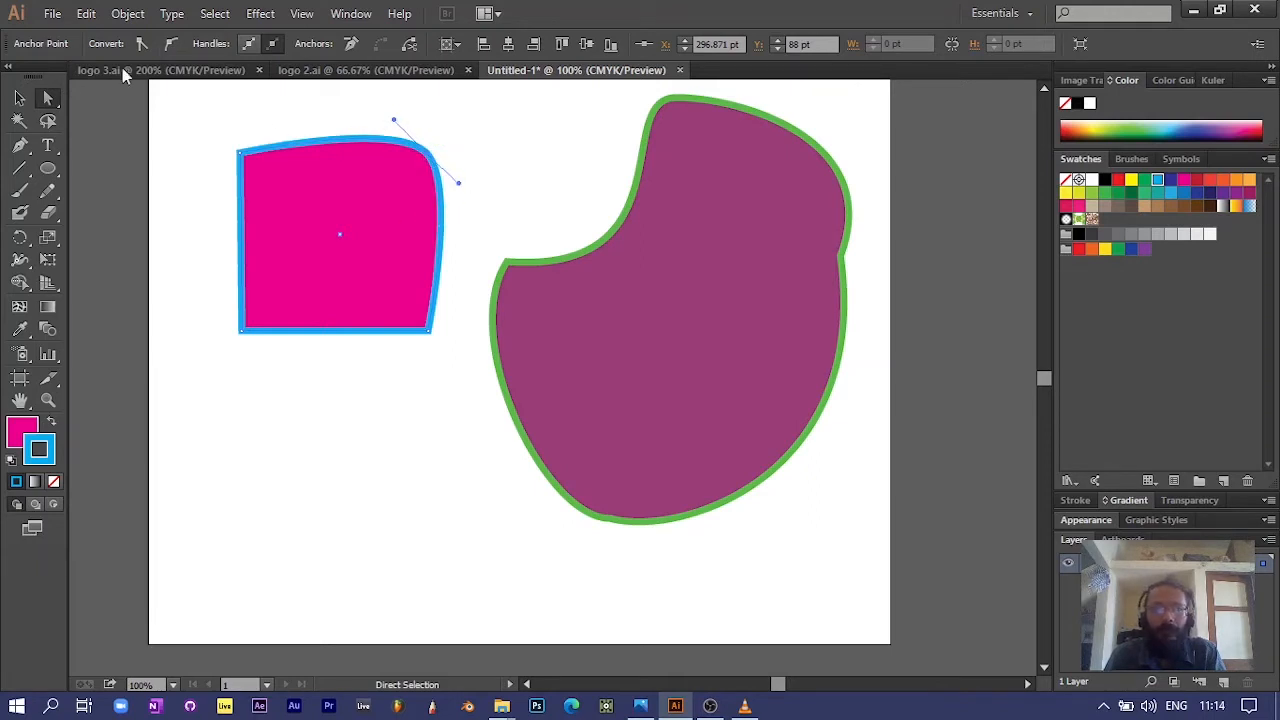
{"action": "left_click", "coordinate": [141, 45]}
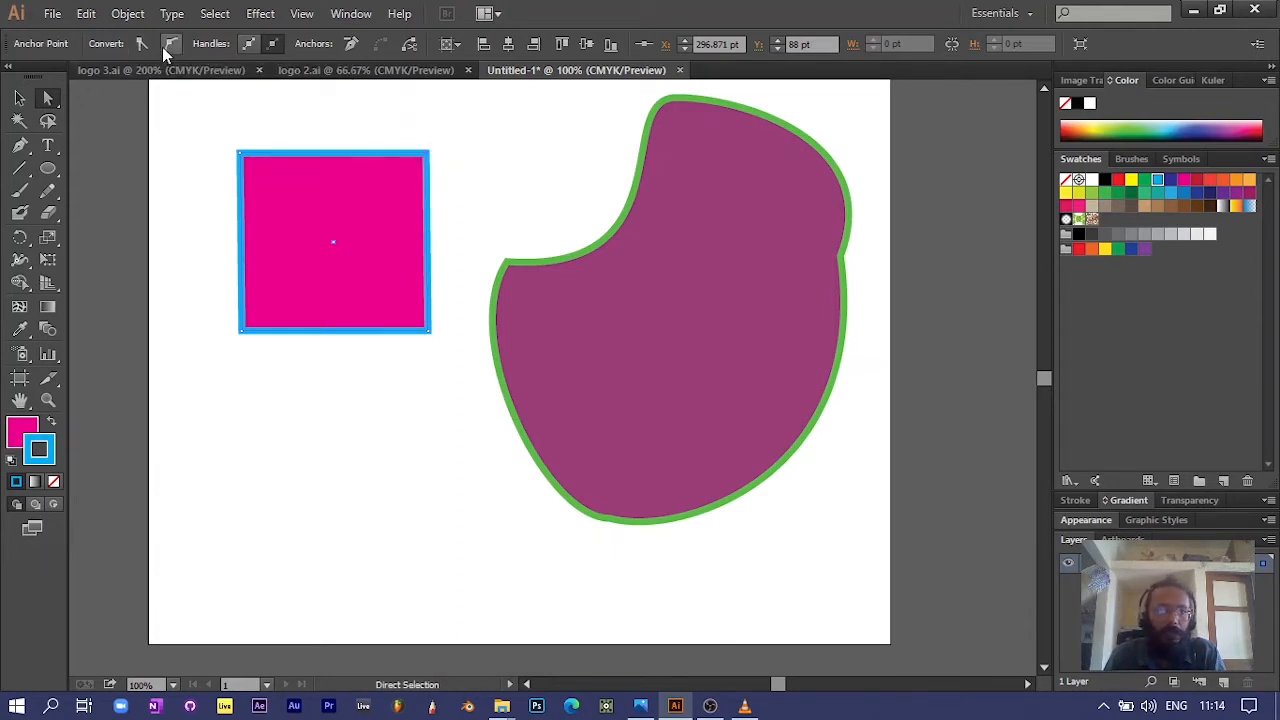
Step: Convert the rectangle's upper-right anchor to smooth and pull its two handles outward independently to bulge the corner
{"action": "left_click_drag", "start_coordinate": [420, 162], "coordinate": [487, 176]}
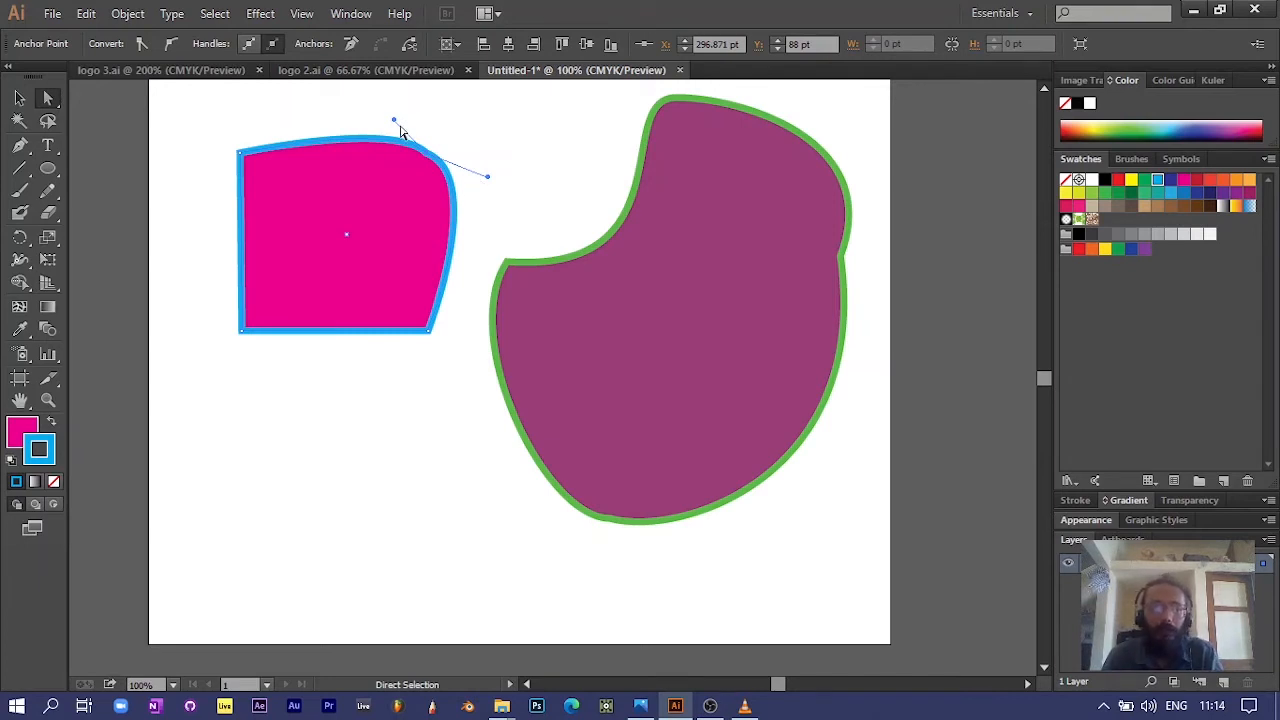
{"action": "left_click_drag", "start_coordinate": [394, 121], "coordinate": [409, 105]}
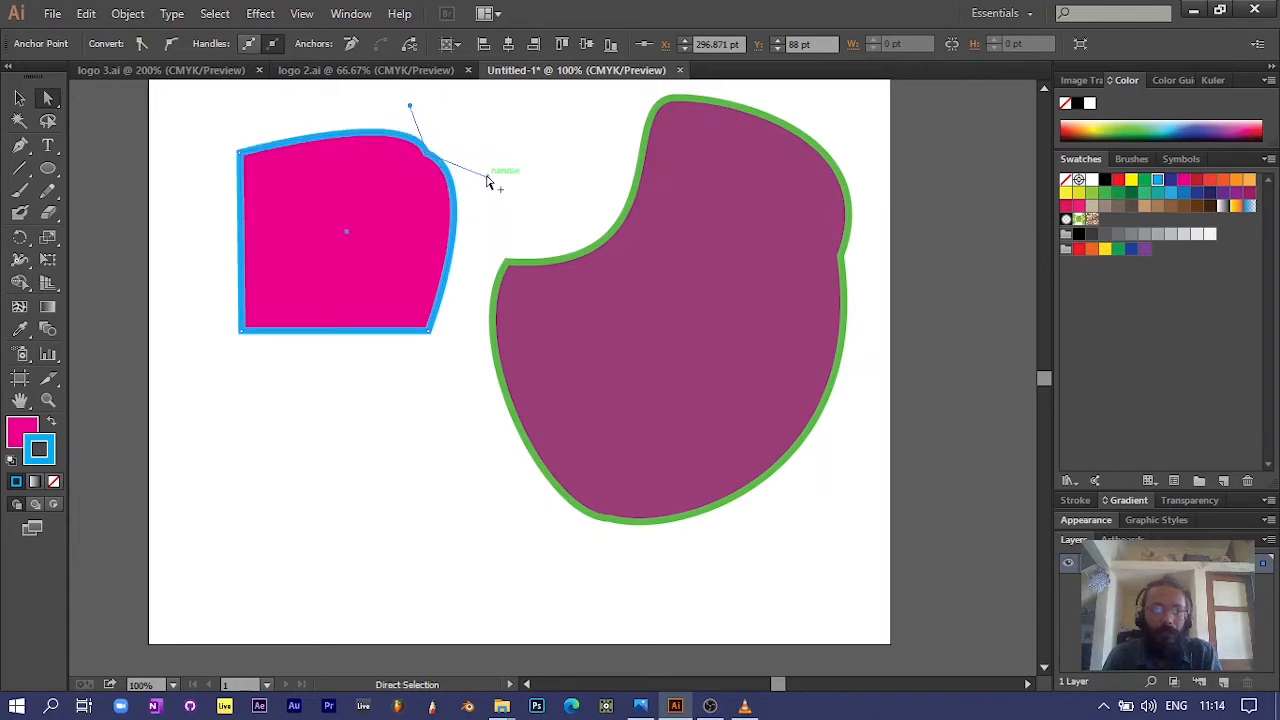
Step: Extend the rectangle's upper-right anchor's right-hand handle horizontally outward, and move the anchor inward to X 252 pt, Y 122 pt
{"action": "left_click_drag", "start_coordinate": [487, 181], "coordinate": [530, 153]}
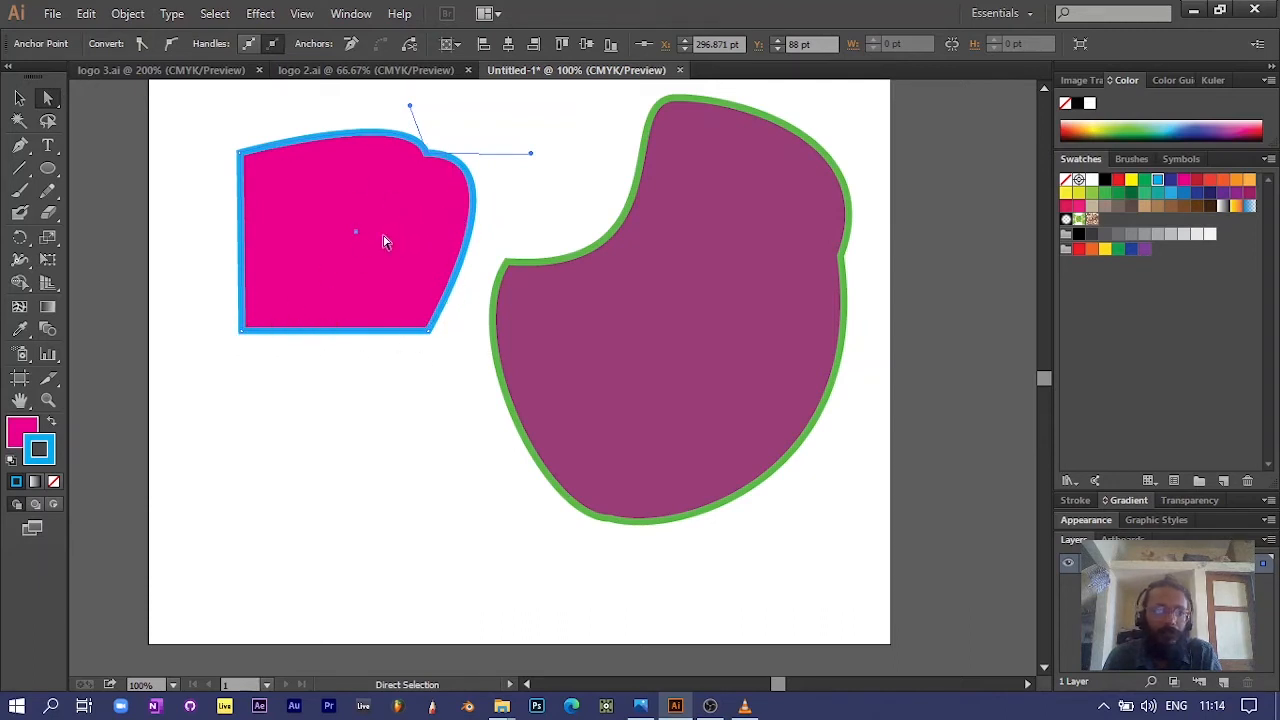
{"action": "left_click_drag", "start_coordinate": [430, 153], "coordinate": [382, 183]}
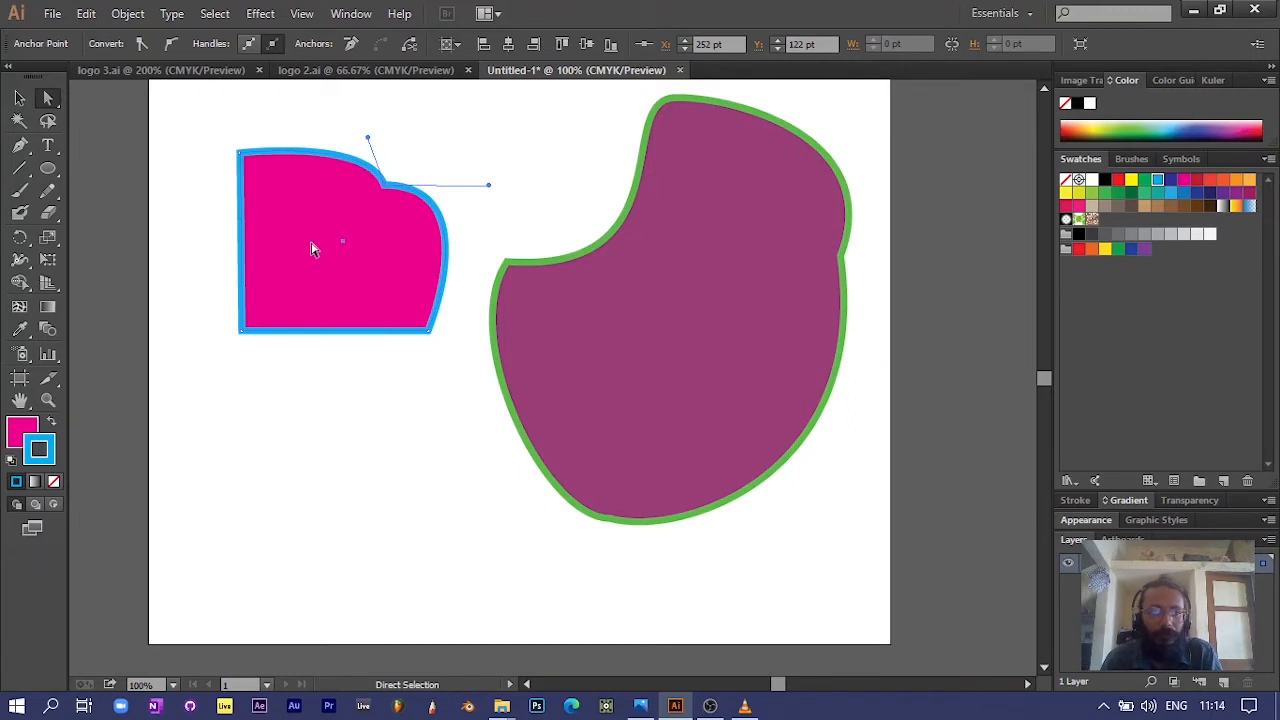
Step: Move the pink shape onto the lower half of the purple shape and bring it to the front
{"action": "left_click_drag", "start_coordinate": [303, 249], "coordinate": [632, 381]}
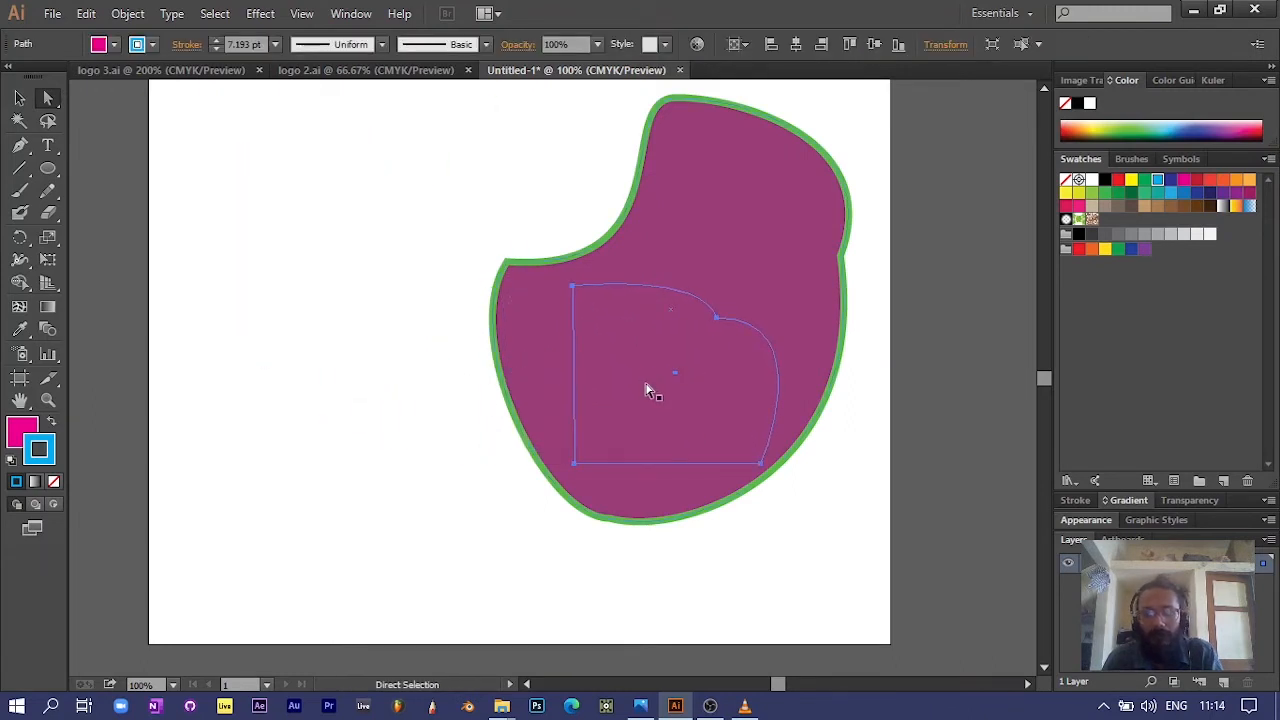
{"action": "right_click", "coordinate": [640, 395]}
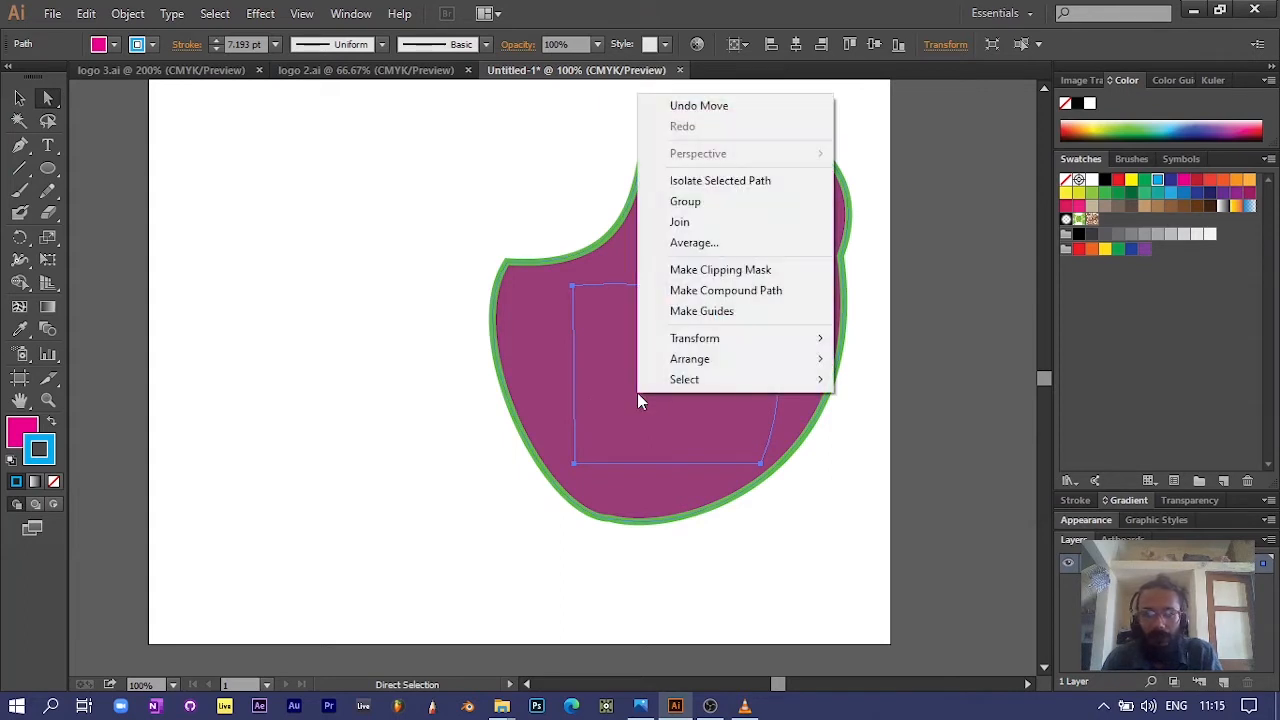
{"action": "mouse_move", "coordinate": [688, 362]}
{"action": "left_click", "coordinate": [877, 366]}
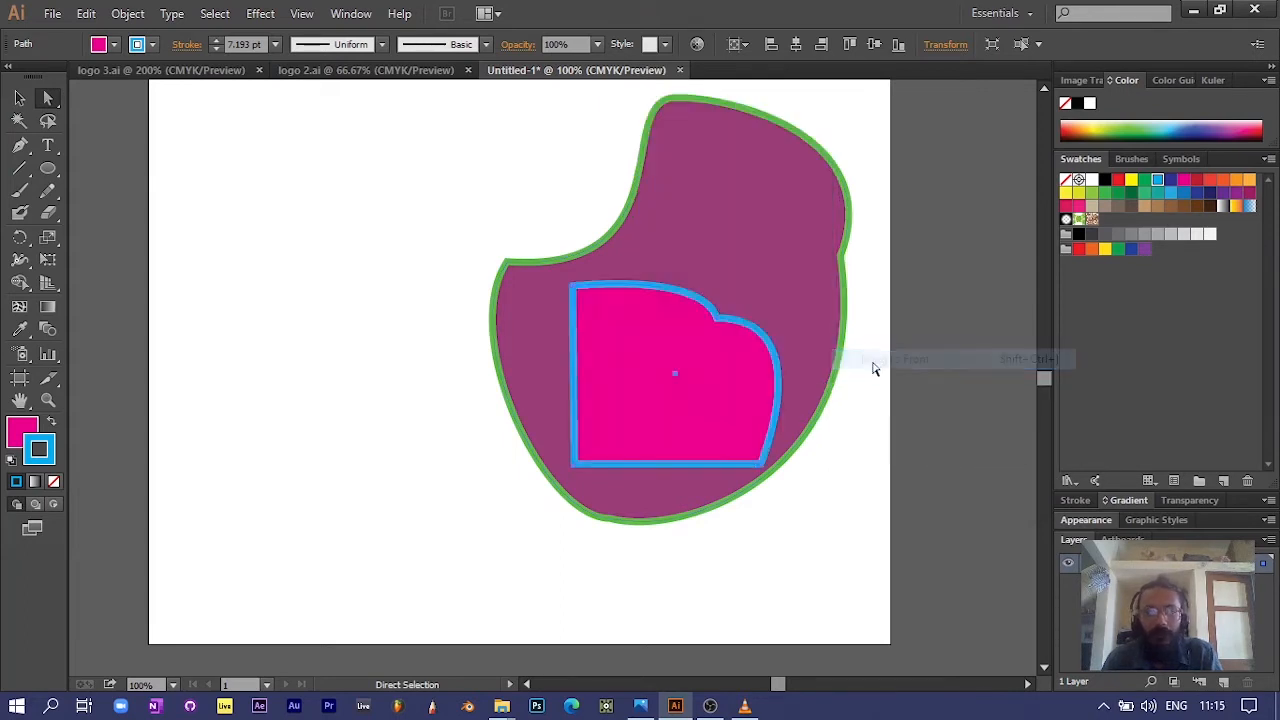
Step: Move the pink shape's notch anchor to X 581 pt, Y 301 pt and lengthen its upper handle upward
{"action": "left_click", "coordinate": [573, 286]}
{"action": "left_click_drag", "start_coordinate": [718, 322], "coordinate": [692, 352]}
{"action": "left_click_drag", "start_coordinate": [676, 308], "coordinate": [674, 286]}
{"action": "left_click", "coordinate": [576, 466]}
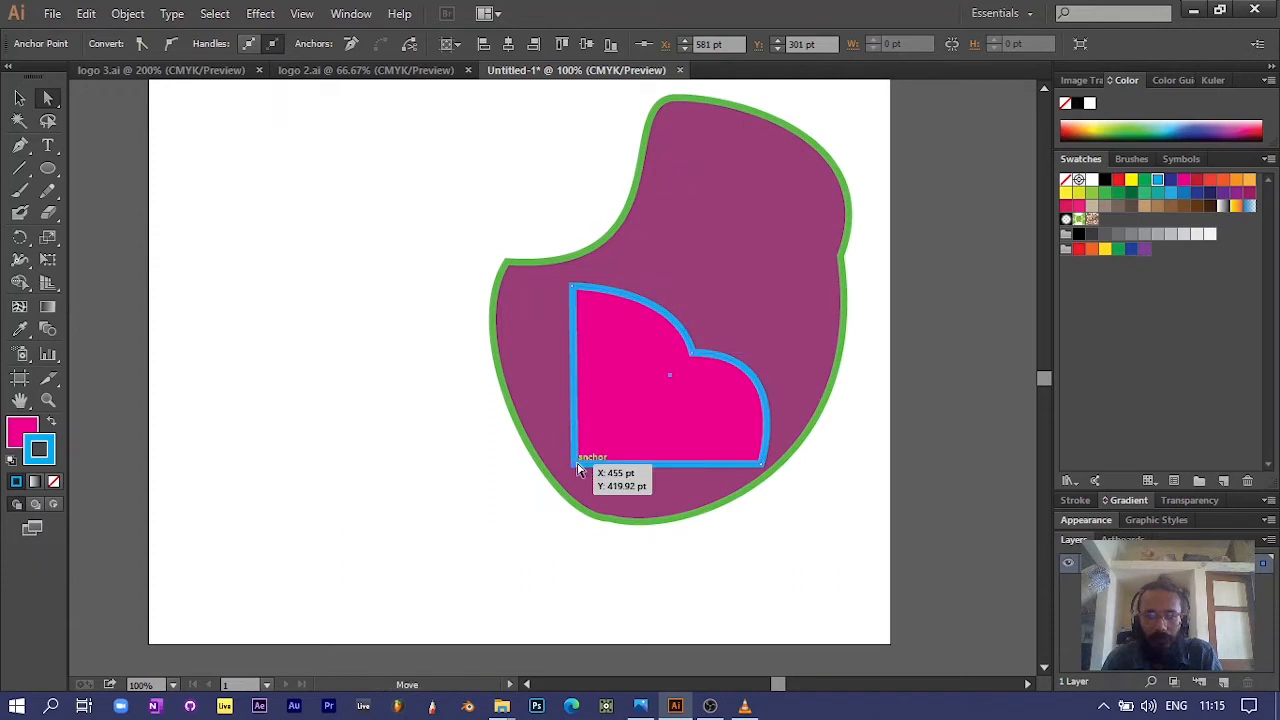
Step: Scale the pink shape down proportionally, reposition it slightly up and right inside the purple shape, and deselect it
{"action": "left_click", "coordinate": [19, 97]}
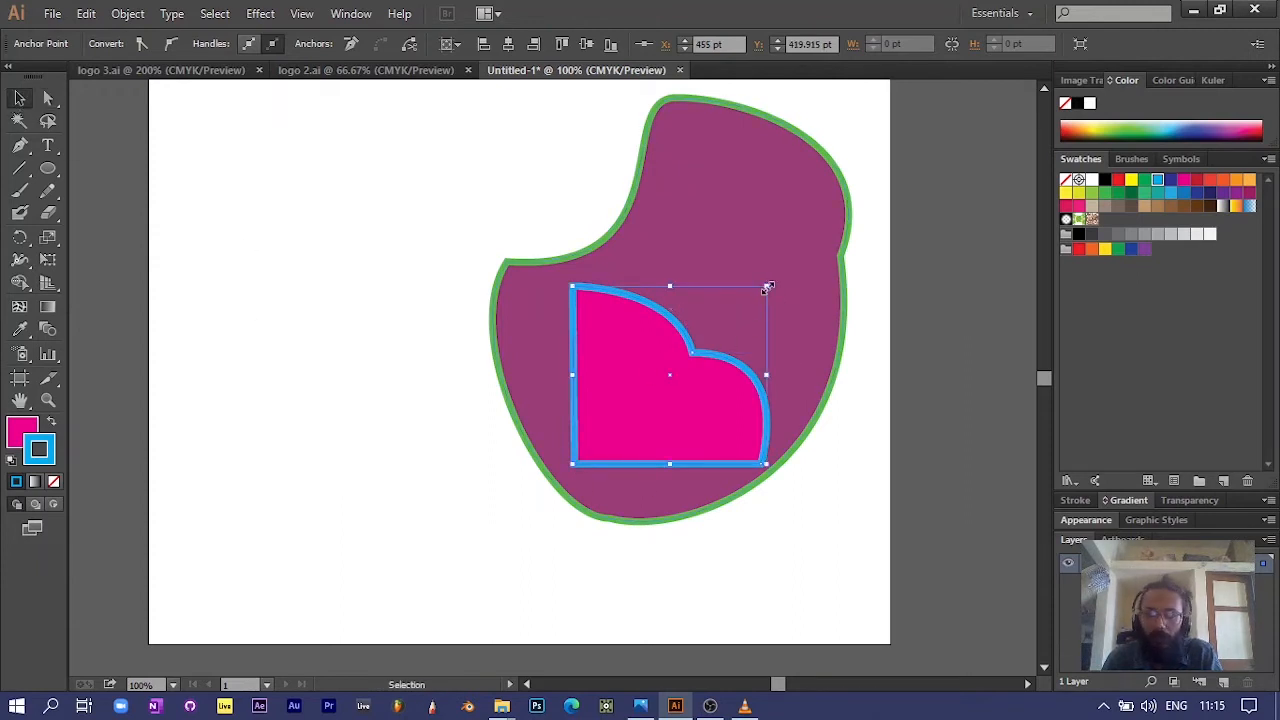
{"action": "left_click_drag", "start_coordinate": [768, 288], "coordinate": [684, 321]}
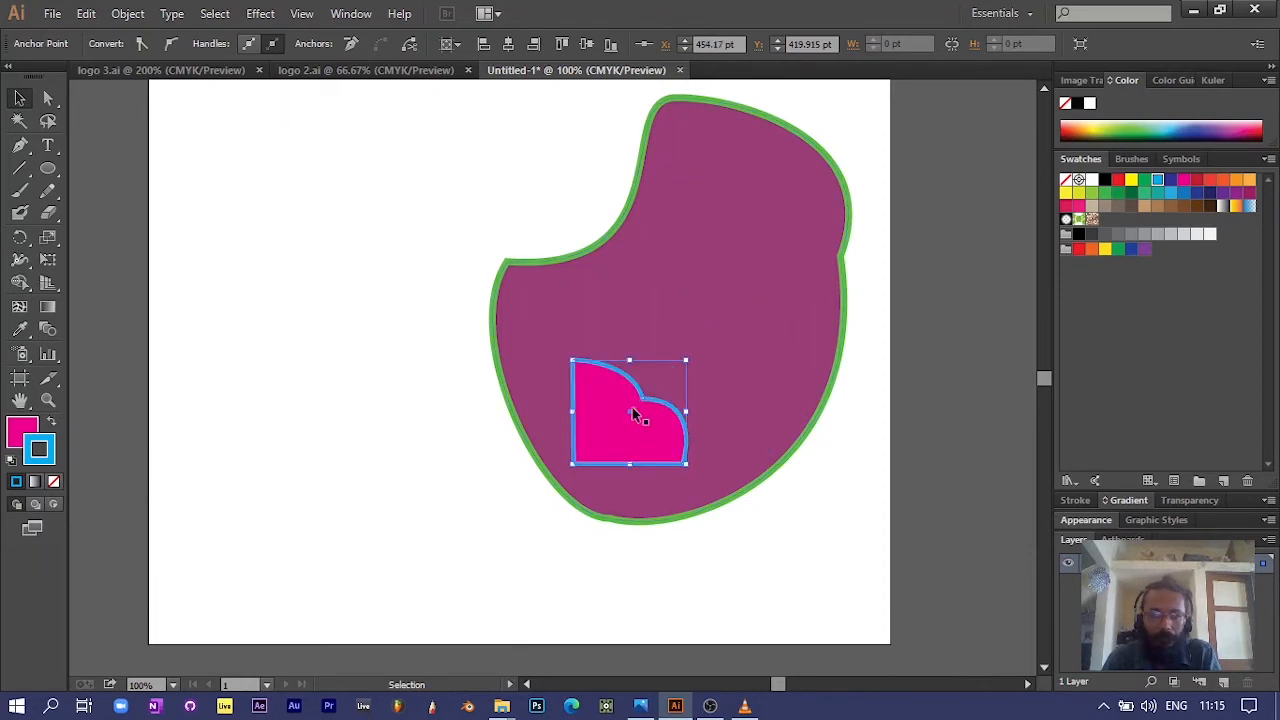
{"action": "left_click_drag", "start_coordinate": [650, 426], "coordinate": [665, 398]}
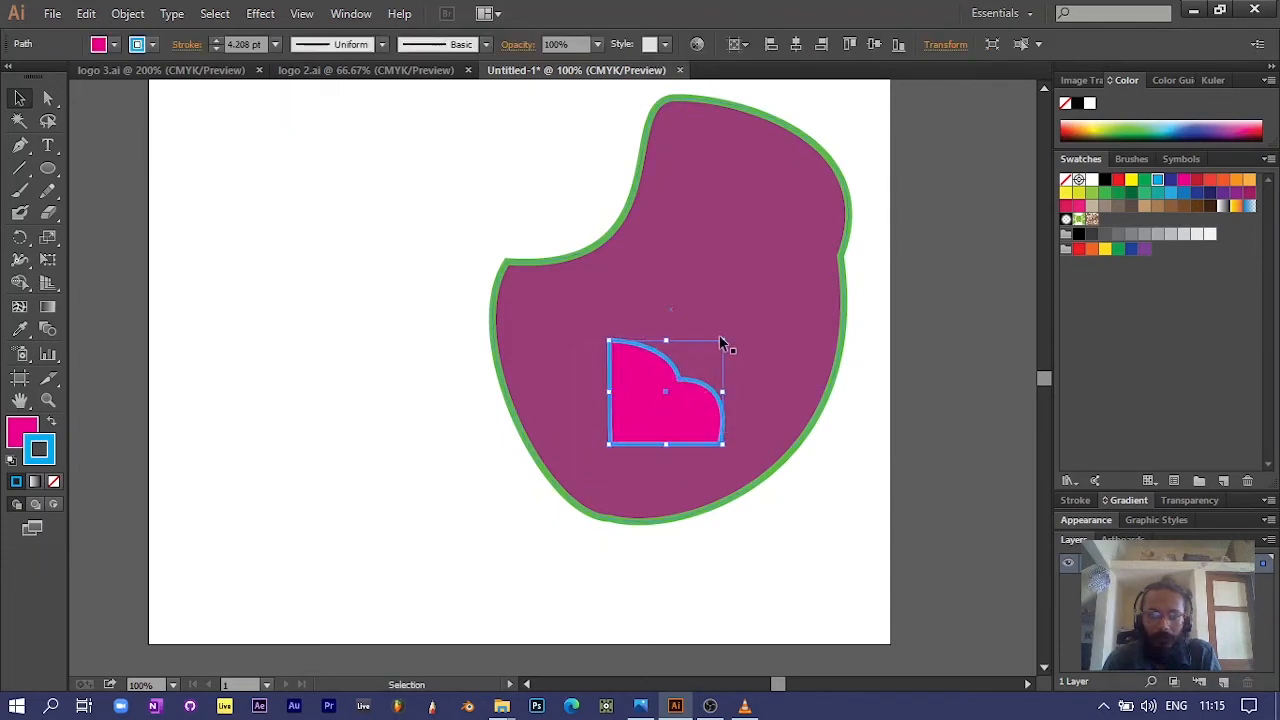
{"action": "left_click", "coordinate": [350, 430]}
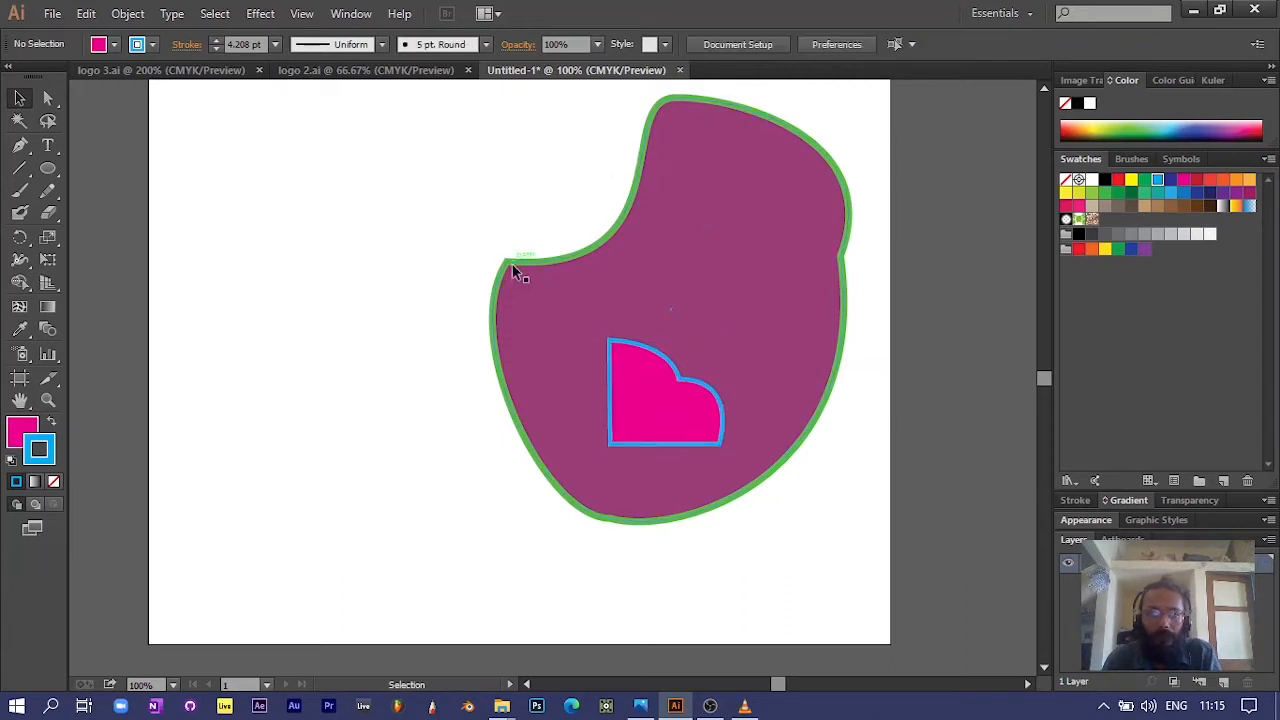
Step: Deepen the small pink shape's notch with Direct Selection by moving its anchor to X 548 pt, Y 343.364 pt
{"action": "left_click", "coordinate": [47, 97]}
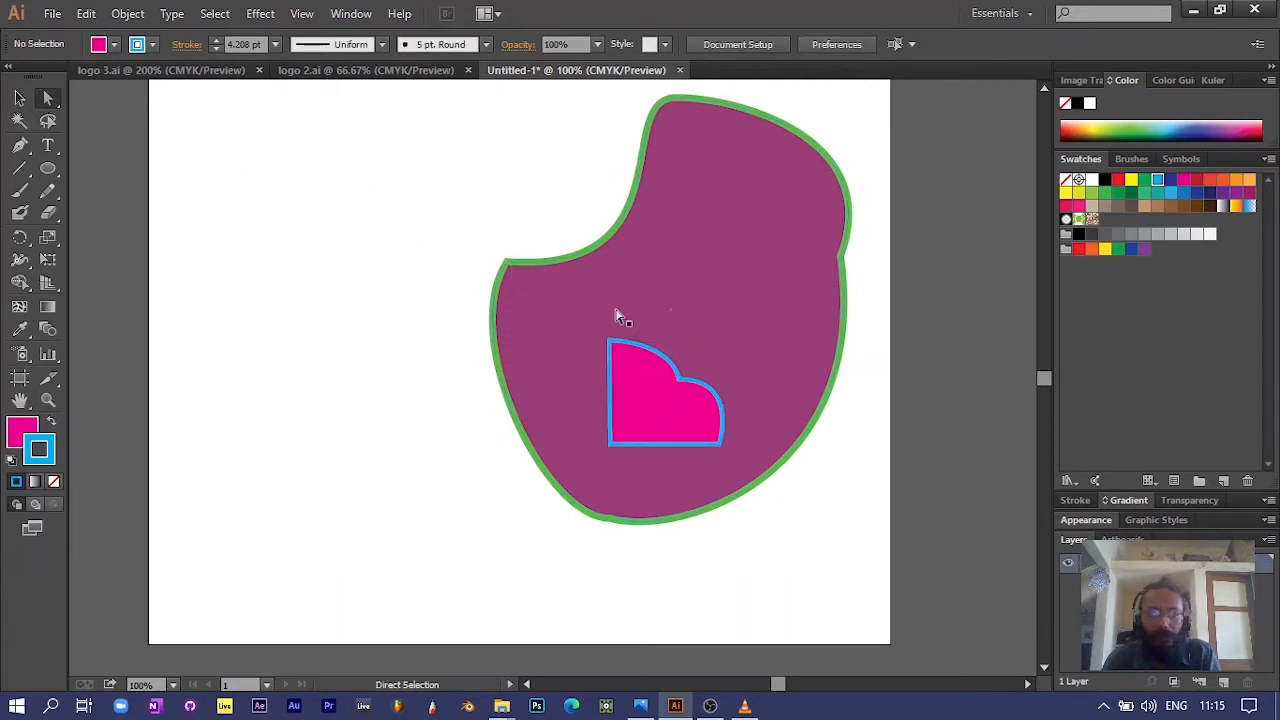
{"action": "left_click", "coordinate": [508, 262]}
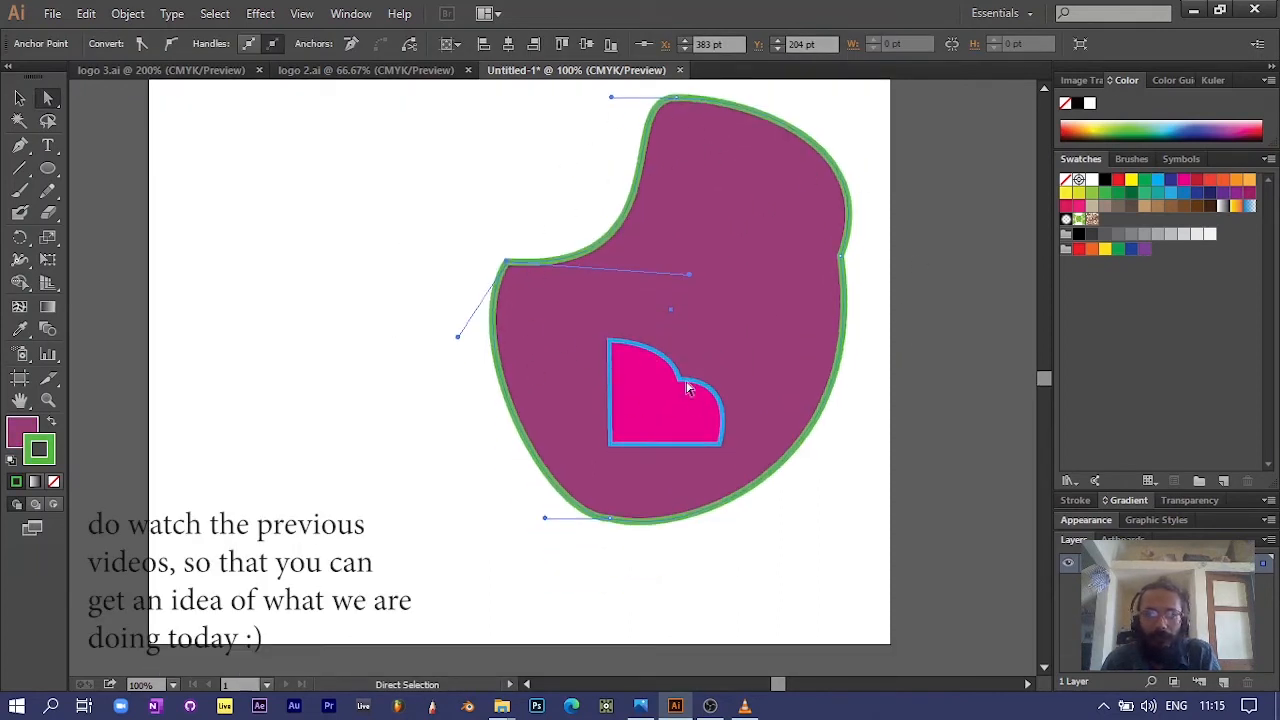
{"action": "left_click", "coordinate": [679, 388]}
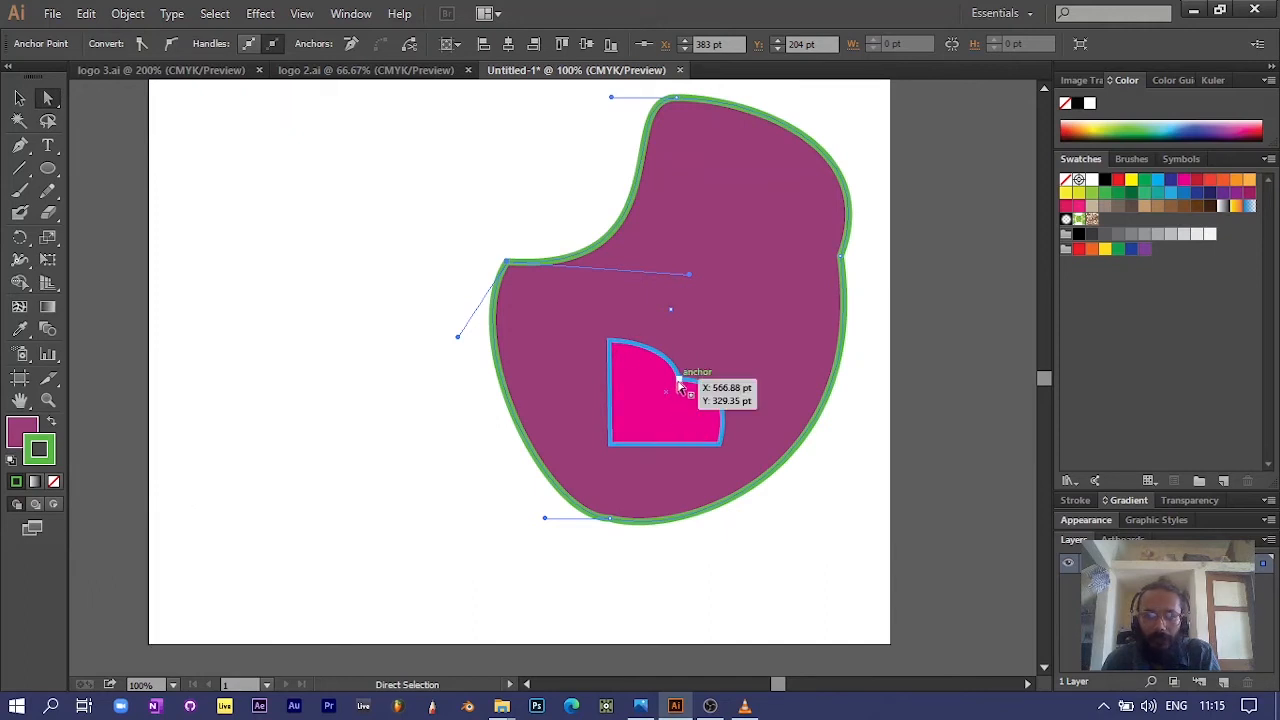
{"action": "left_click_drag", "start_coordinate": [679, 388], "coordinate": [658, 393]}
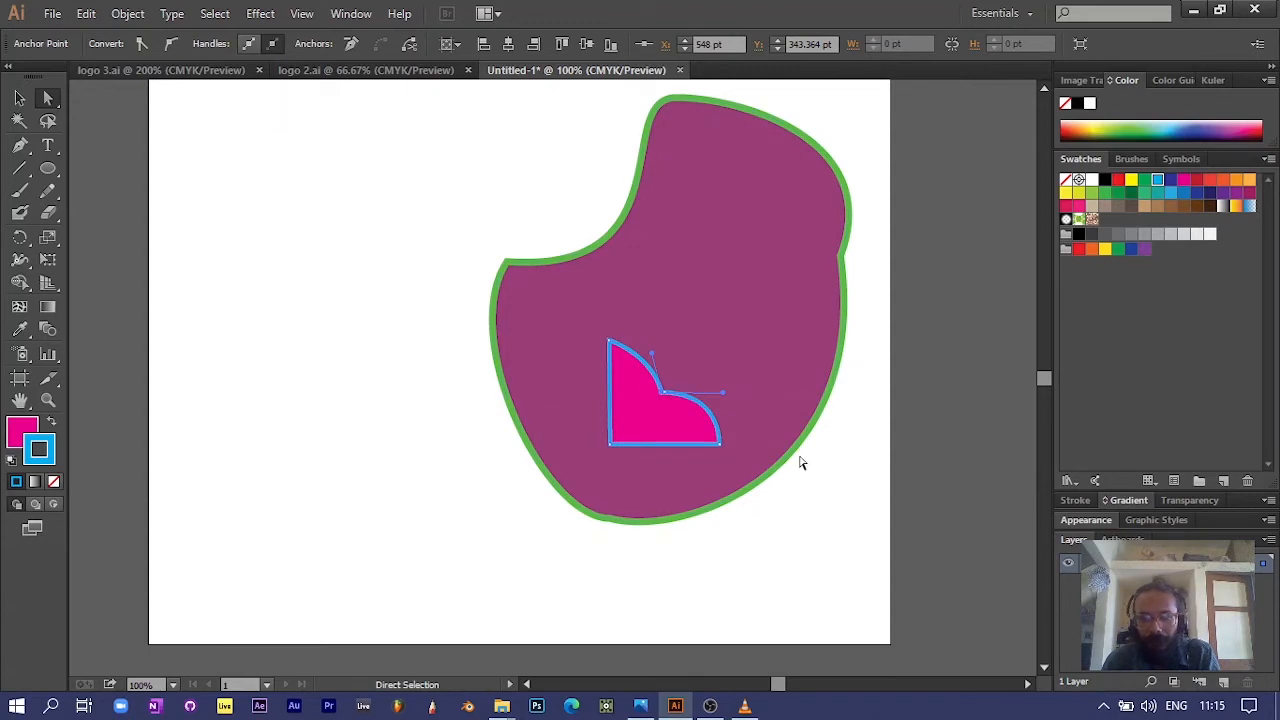
{"action": "left_click", "coordinate": [720, 288]}
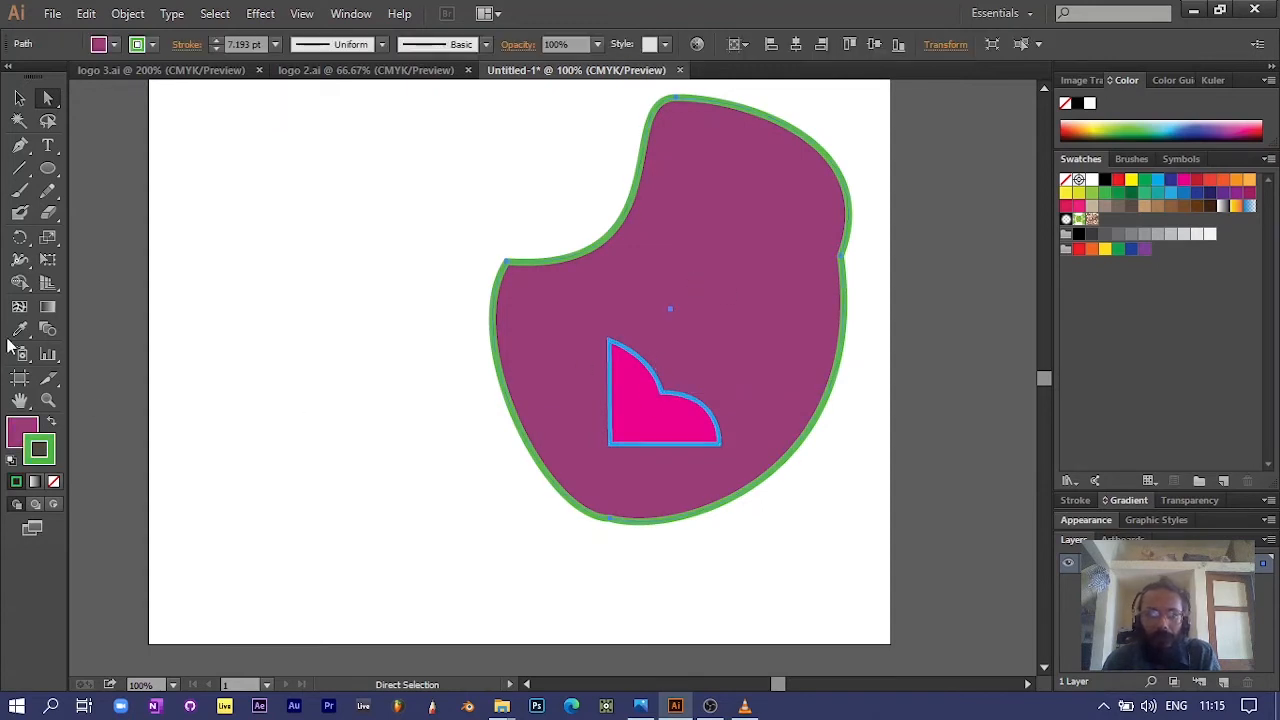
Step: Paint a hook-shaped freehand stroke with the Paintbrush in the empty area beside the purple shape
{"action": "left_click", "coordinate": [389, 309]}
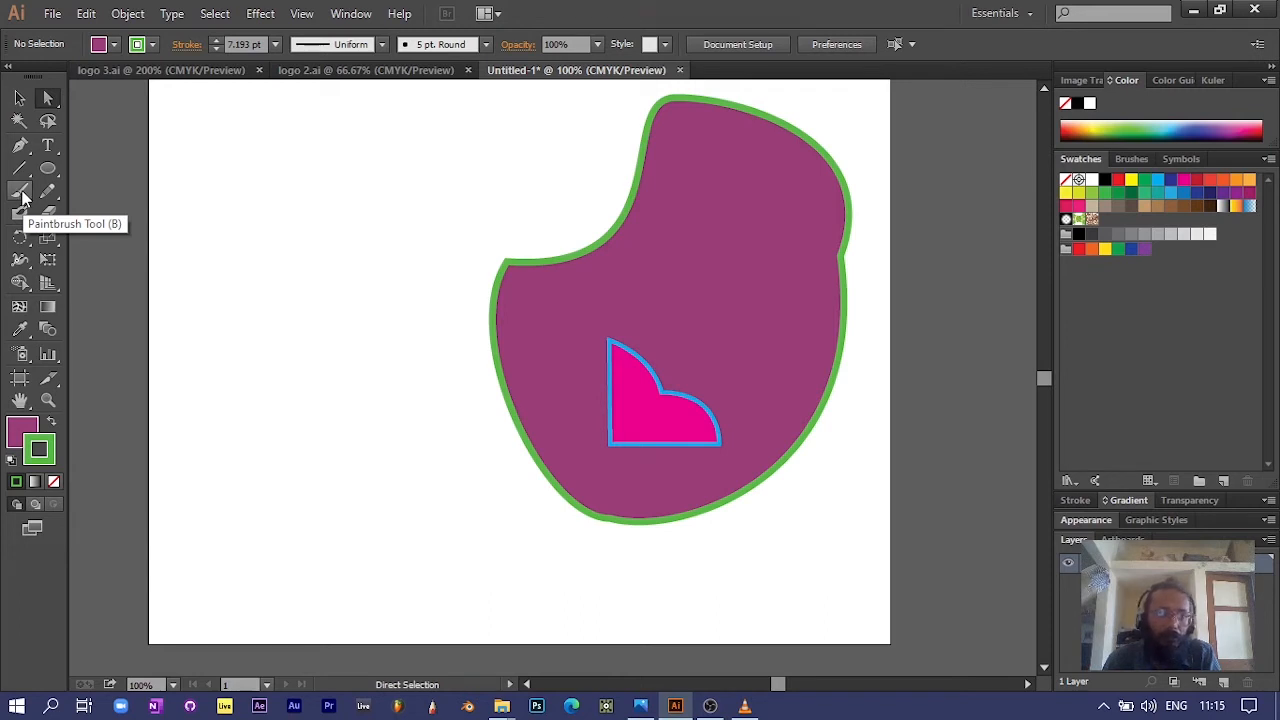
{"action": "left_click", "coordinate": [20, 192]}
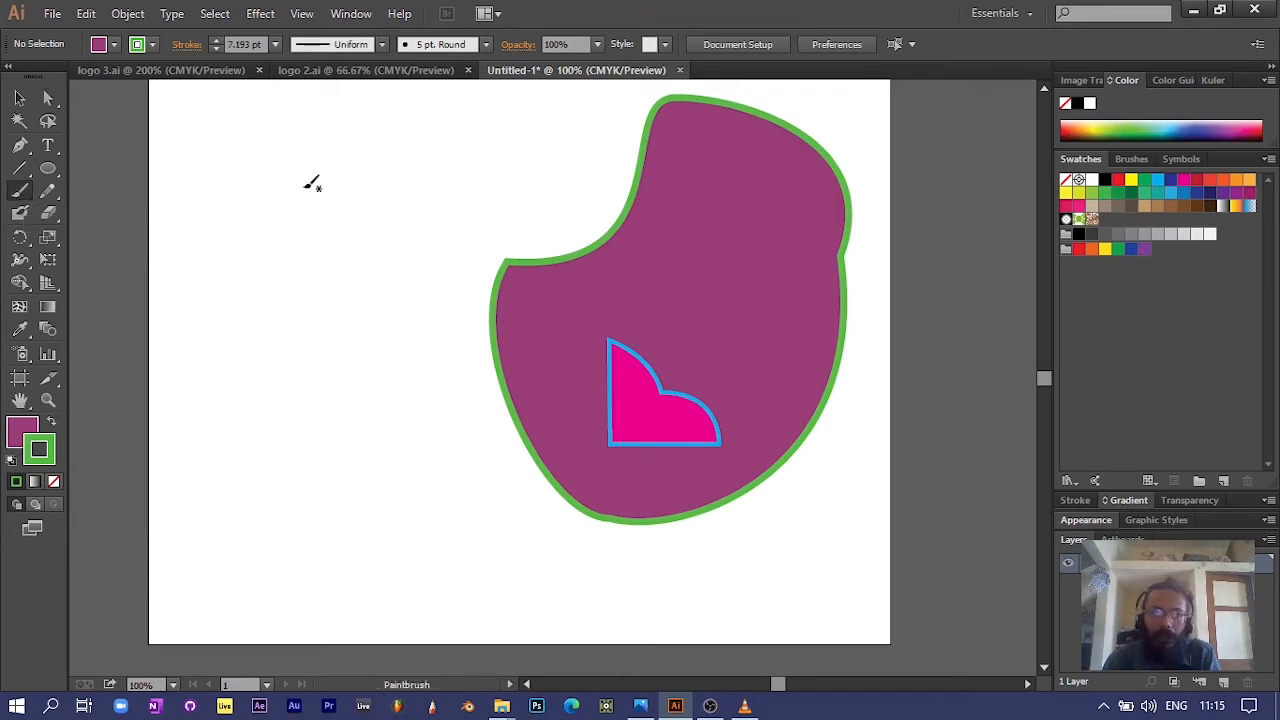
{"action": "mouse_move", "coordinate": [292, 157]}
{"action": "left_mouse_down"}
{"action": "mouse_move", "coordinate": [333, 354]}
{"action": "mouse_move", "coordinate": [233, 342]}
{"action": "mouse_move", "coordinate": [210, 319]}
{"action": "mouse_move", "coordinate": [240, 306]}
{"action": "left_mouse_up"}
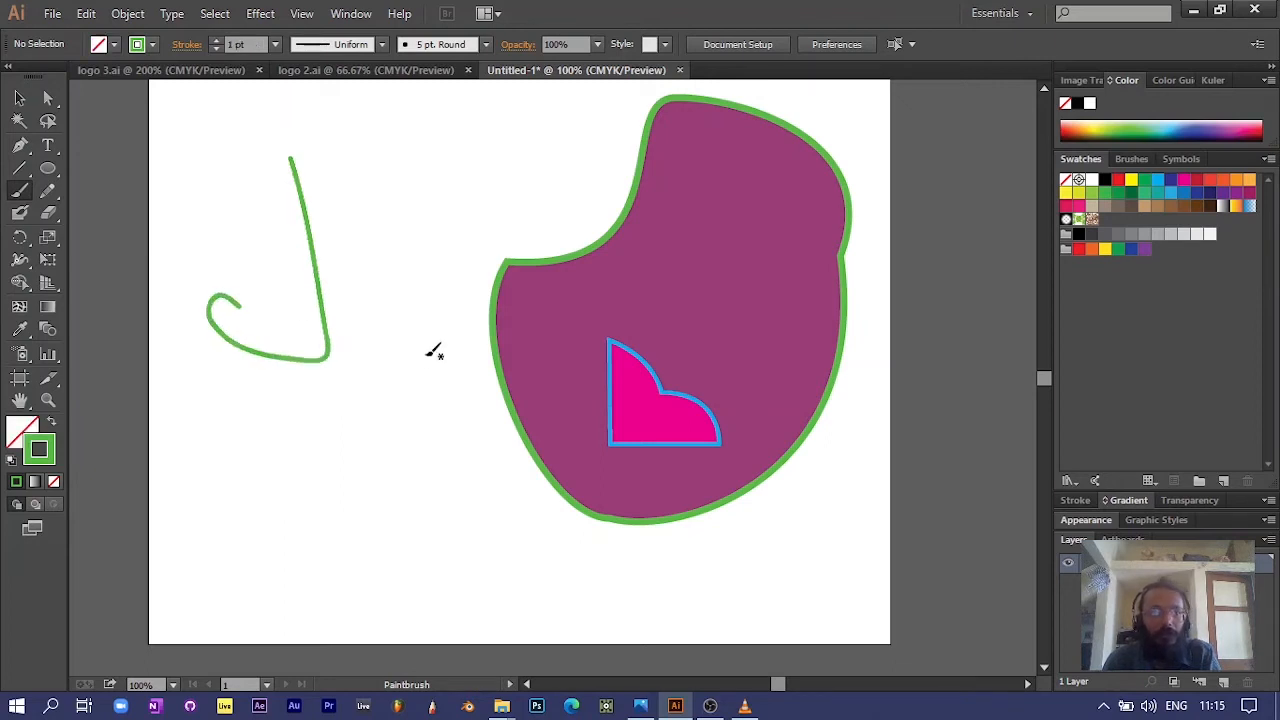
Step: Reshape the hook stroke by moving its lower-left anchor to X 62.5 pt, Y 284 pt, bottom anchor to X 157 pt, Y 321.5 pt and right anchor to X 196 pt
{"action": "left_click", "coordinate": [43, 101]}
{"action": "left_click", "coordinate": [298, 368]}
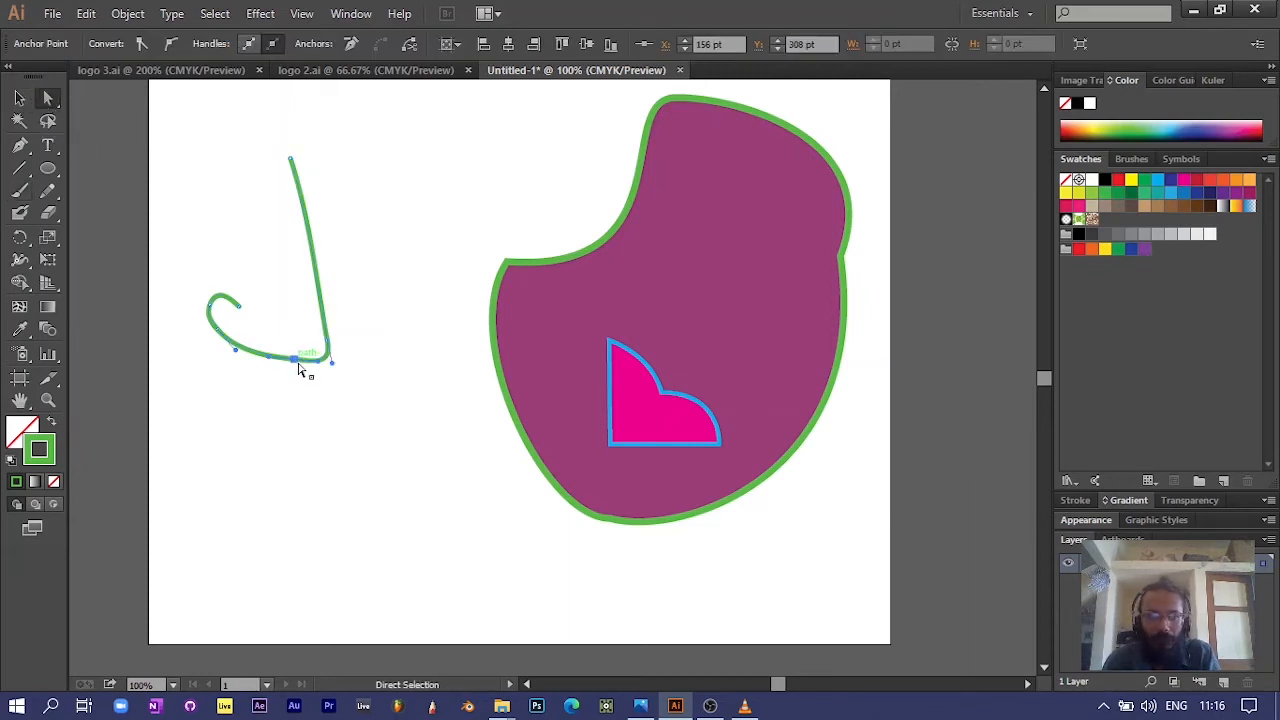
{"action": "scroll", "coordinate": [284, 367], "scroll_direction": "up", "scroll_amount": 2, "text": "alt"}
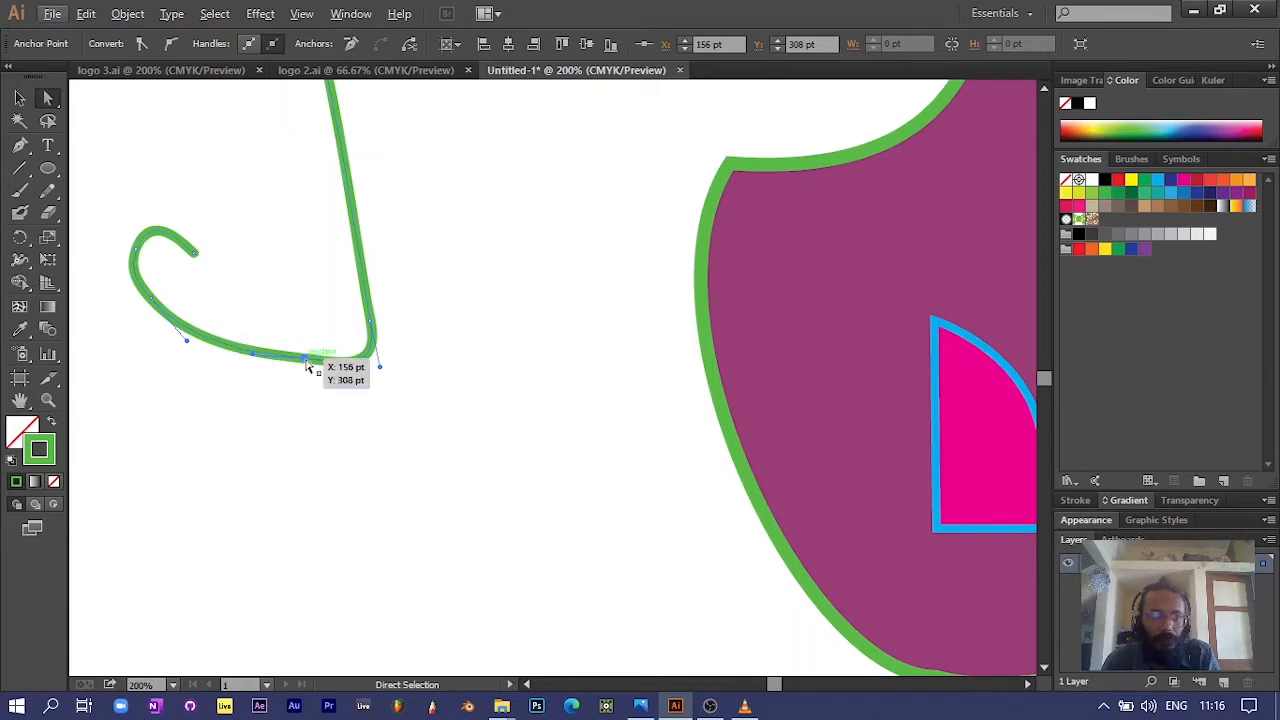
{"action": "scroll", "coordinate": [365, 325], "scroll_direction": "up", "scroll_amount": 5}
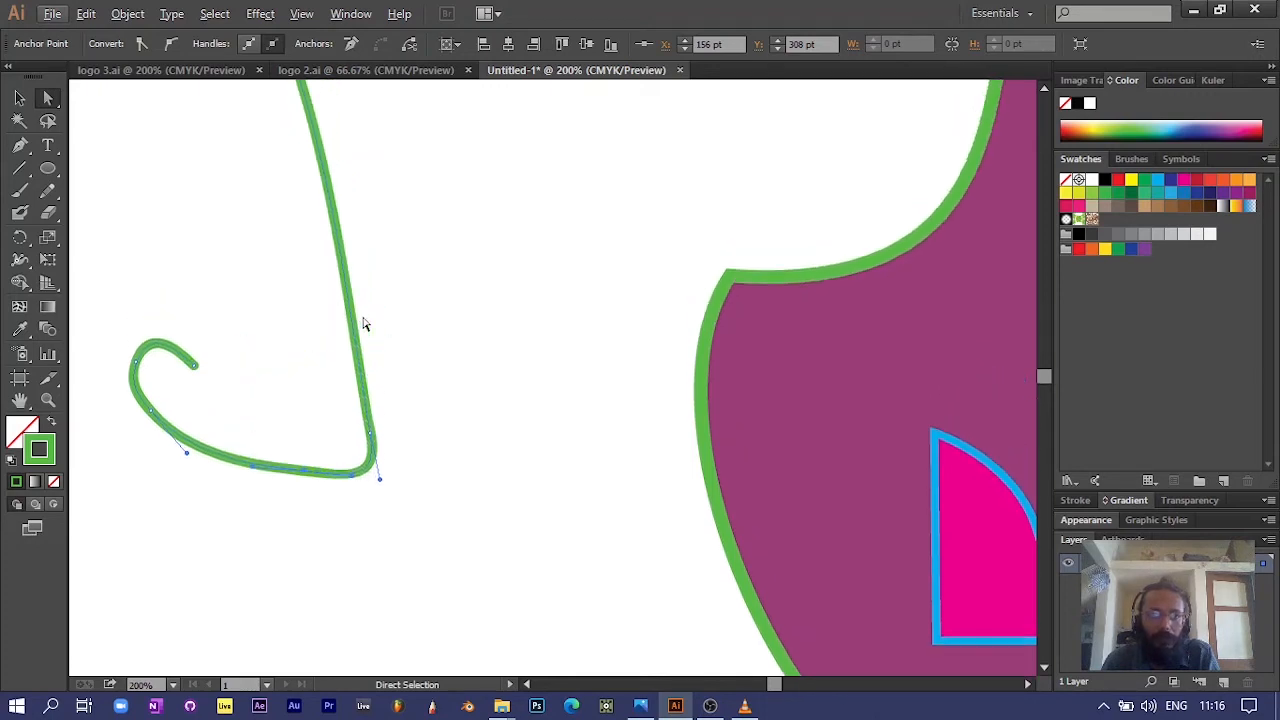
{"action": "scroll", "coordinate": [360, 324], "scroll_direction": "down", "scroll_amount": 4}
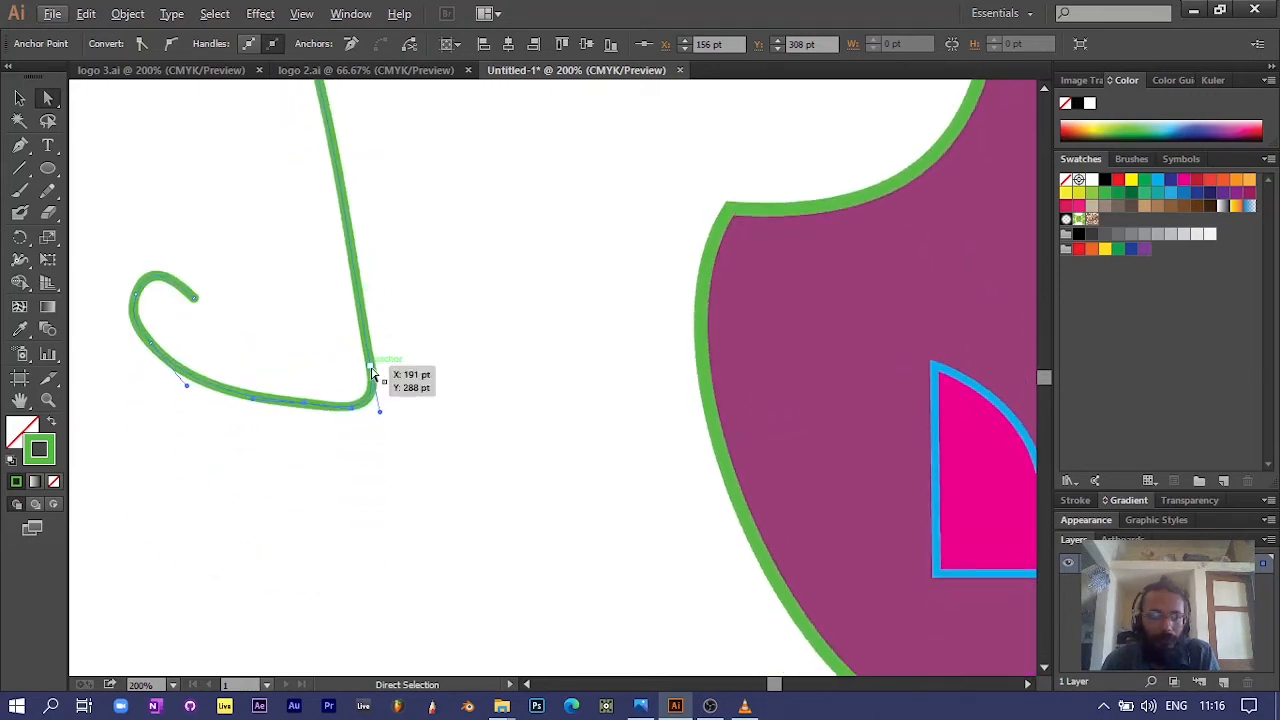
{"action": "left_click_drag", "start_coordinate": [150, 341], "coordinate": [132, 367]}
{"action": "left_click", "coordinate": [307, 410]}
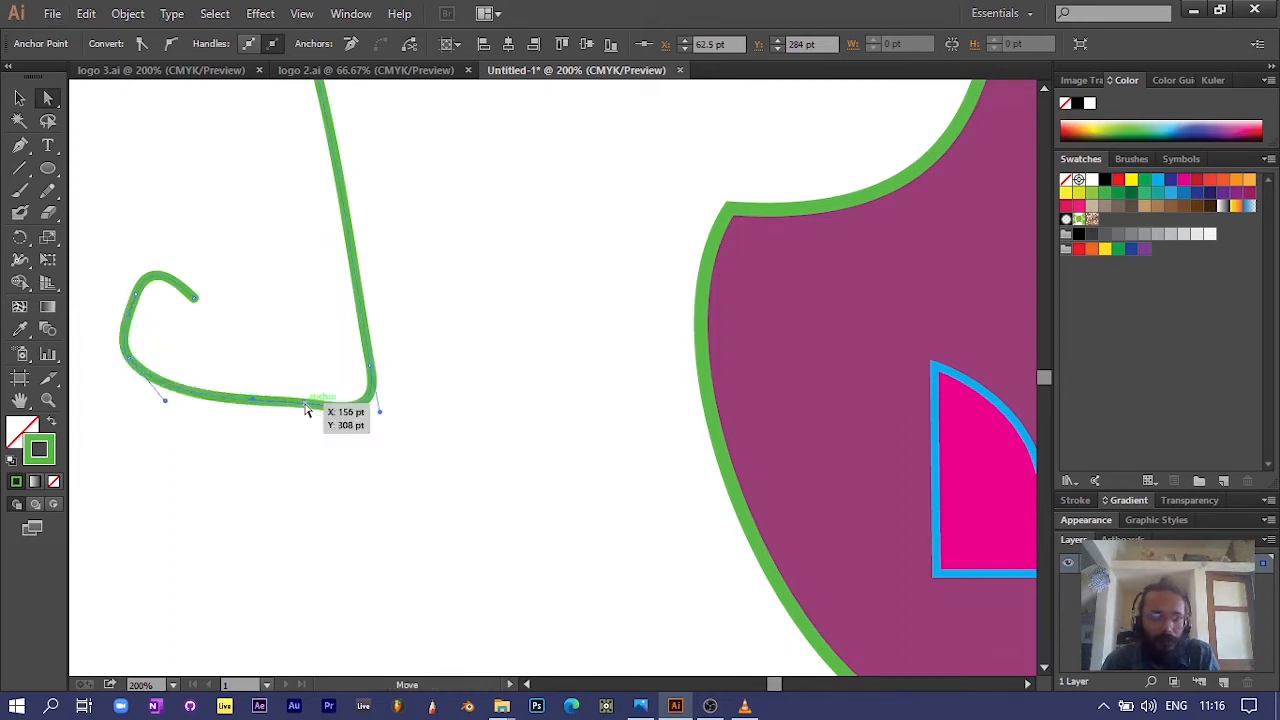
{"action": "left_click_drag", "start_coordinate": [307, 410], "coordinate": [306, 430]}
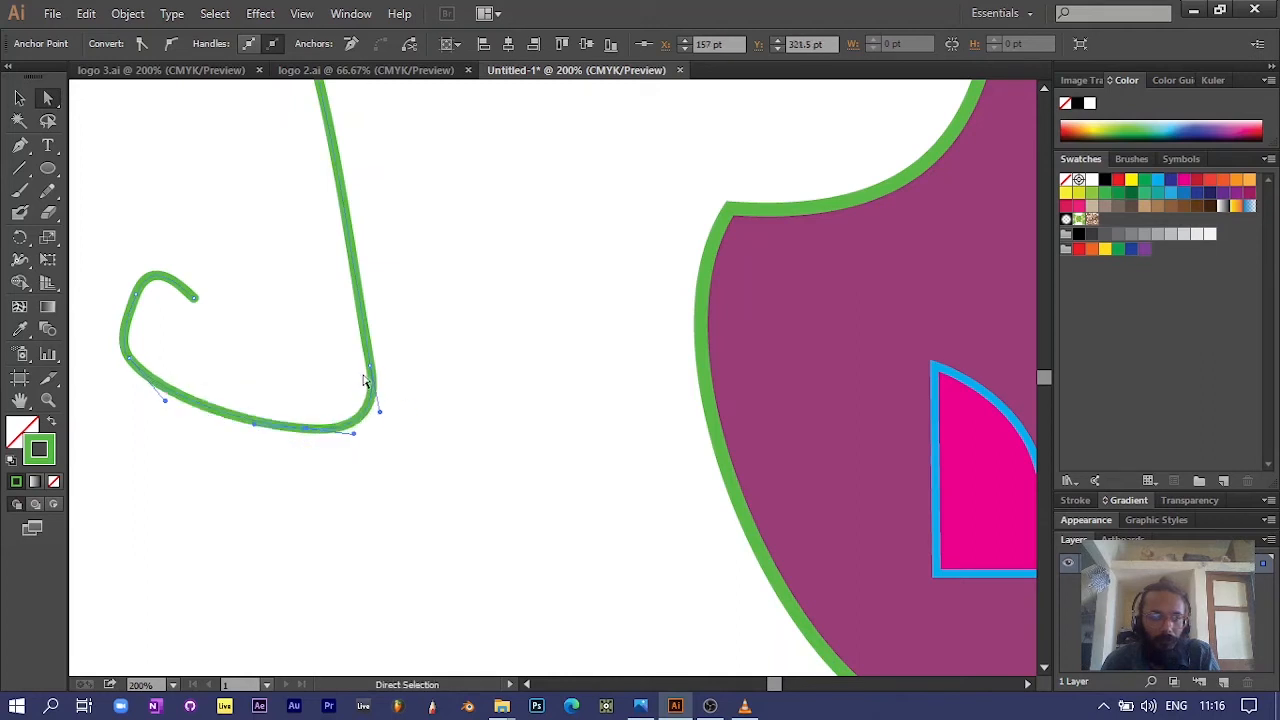
{"action": "left_click_drag", "start_coordinate": [369, 367], "coordinate": [381, 368]}
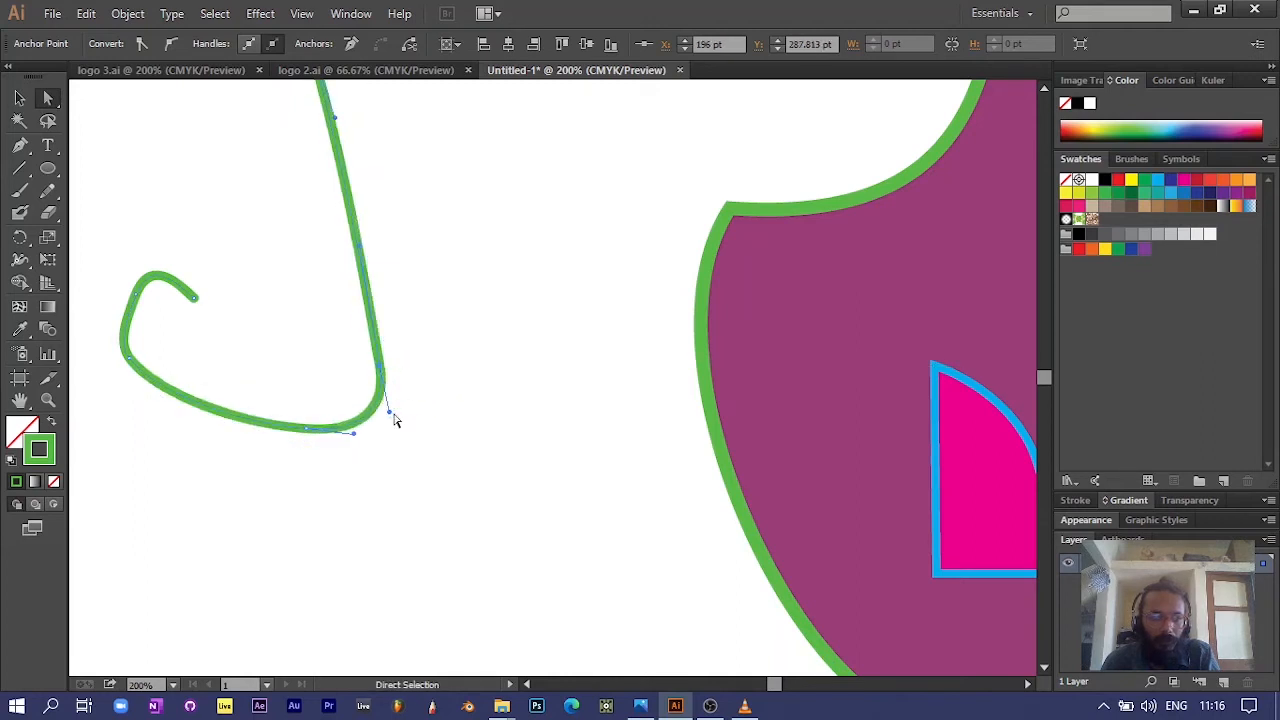
Step: Swing the right anchor's lower handle outward and back to point almost straight down, curving the stroke's long side
{"action": "left_click_drag", "start_coordinate": [391, 414], "coordinate": [469, 410]}
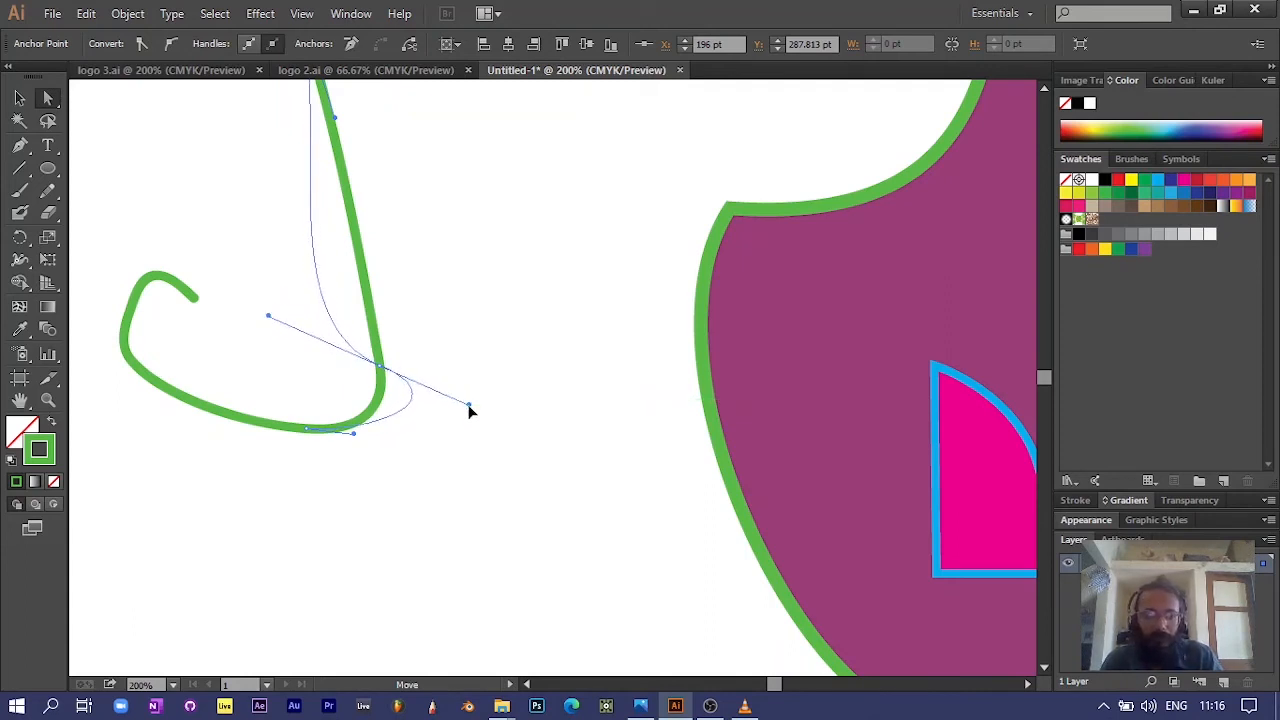
{"action": "left_click_drag", "start_coordinate": [469, 410], "coordinate": [380, 443]}
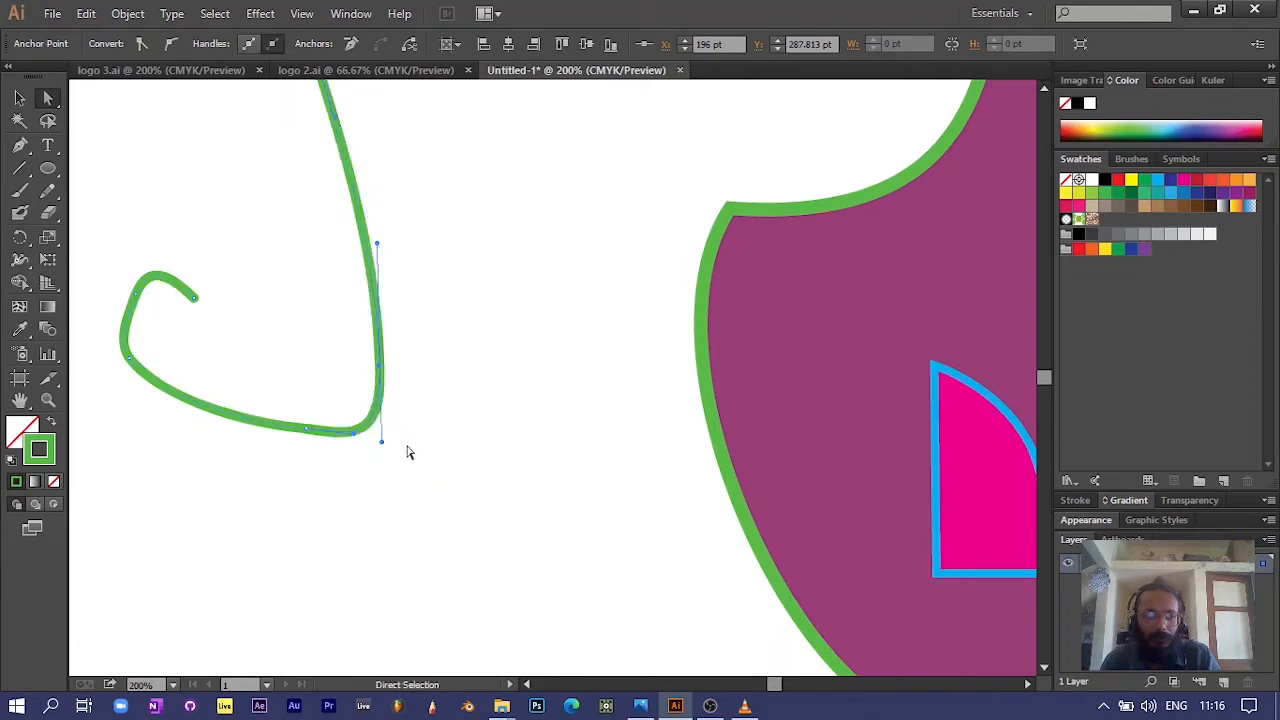
{"action": "left_click", "coordinate": [391, 461]}
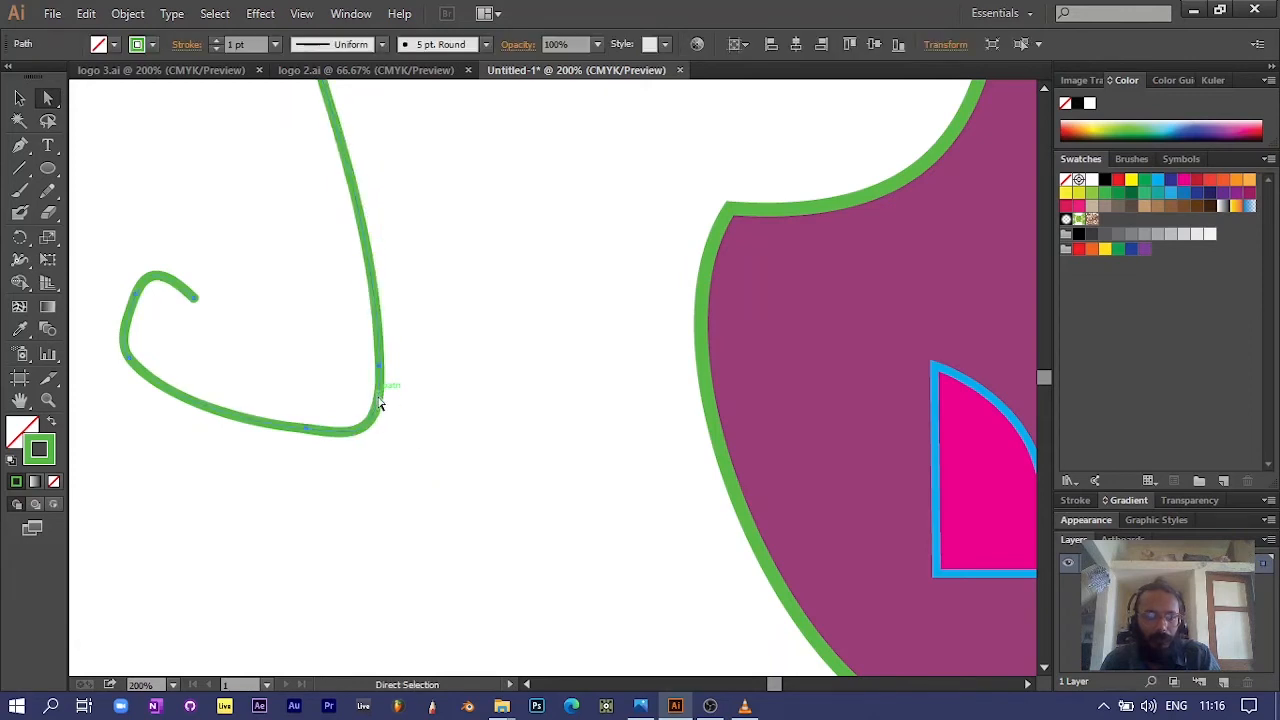
Step: Round the hook's curled tip by pulling the end anchor's handle up until it is nearly vertical
{"action": "scroll", "coordinate": [380, 343], "scroll_direction": "up", "scroll_amount": 3}
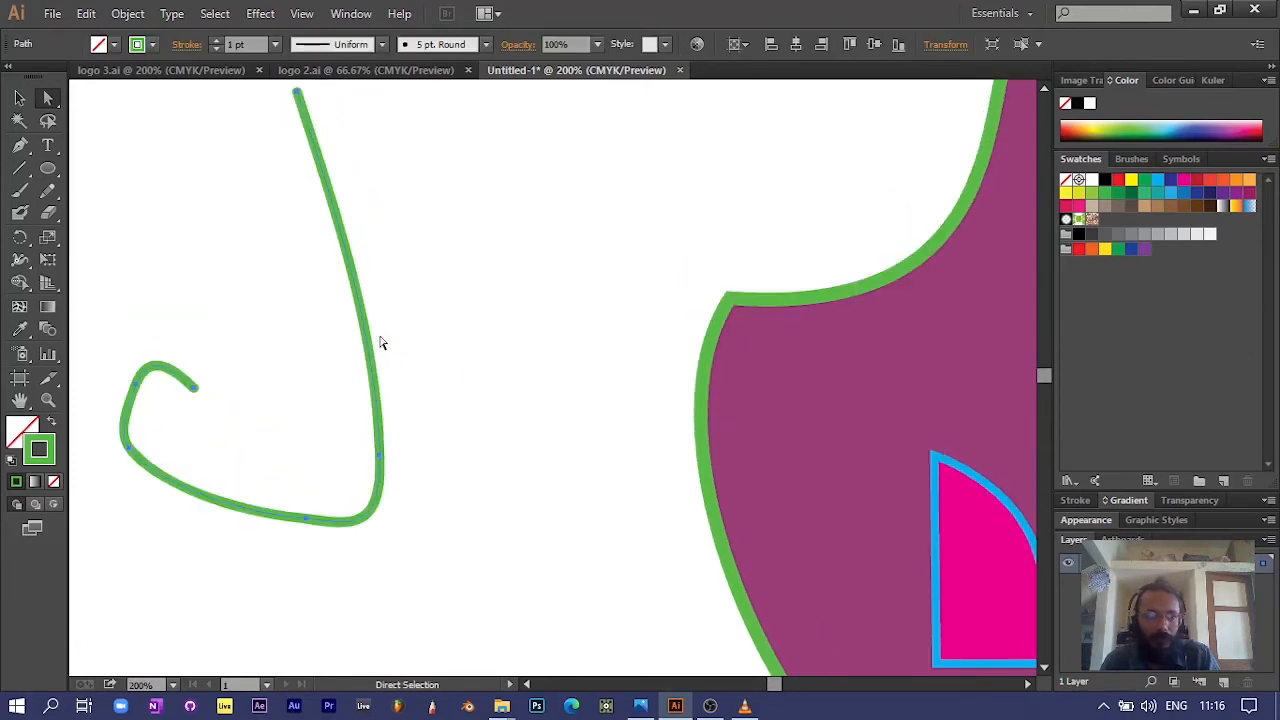
{"action": "left_click", "coordinate": [195, 390]}
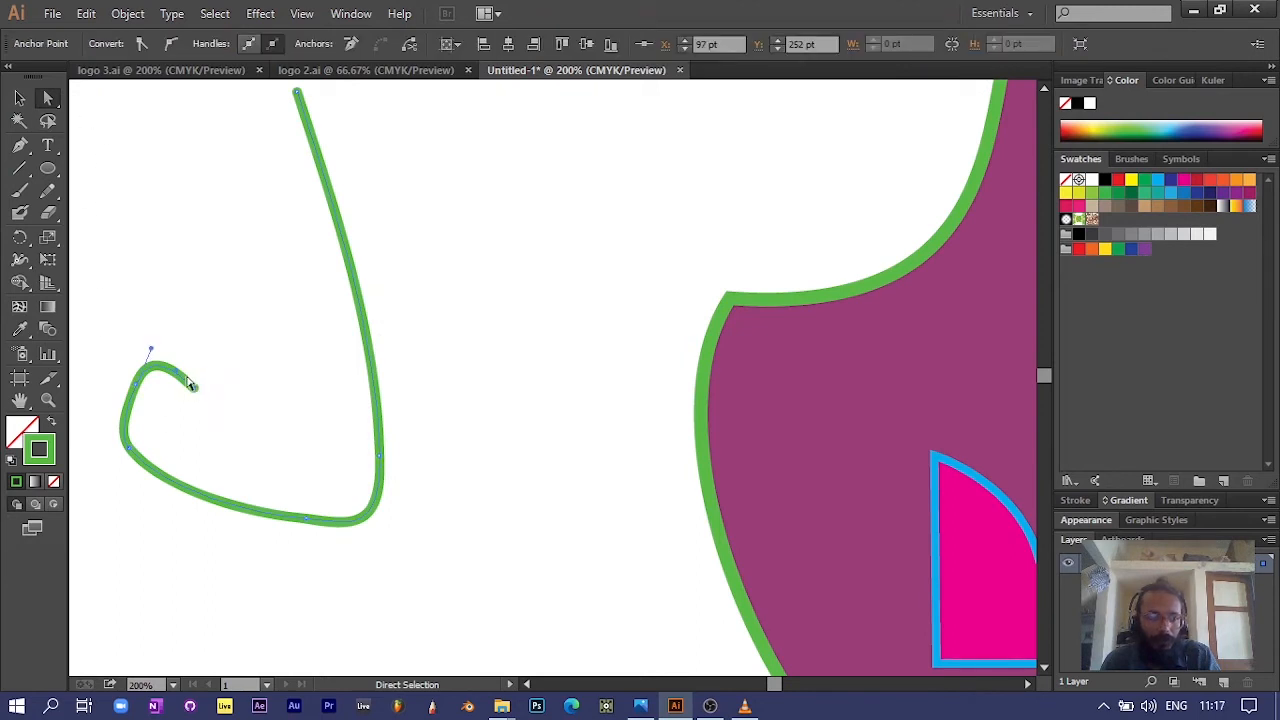
{"action": "scroll", "coordinate": [201, 410], "scroll_direction": "up", "scroll_amount": 3}
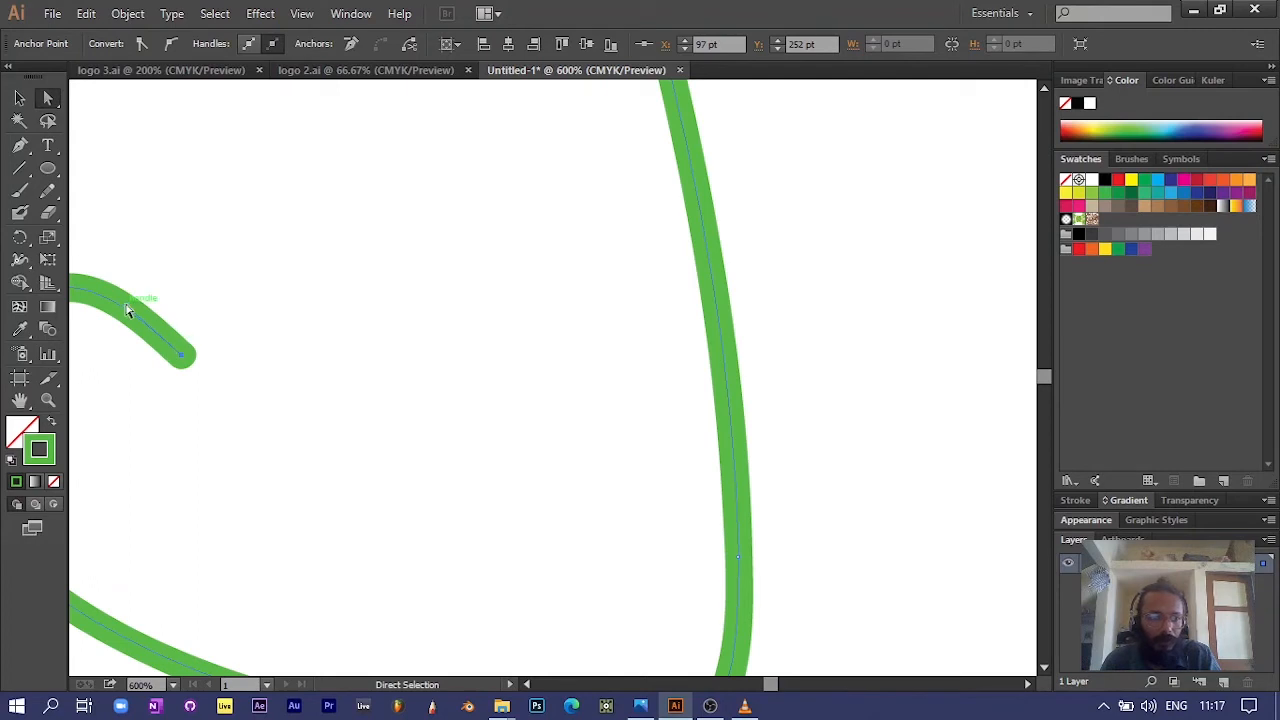
{"action": "left_click_drag", "start_coordinate": [126, 310], "coordinate": [167, 247]}
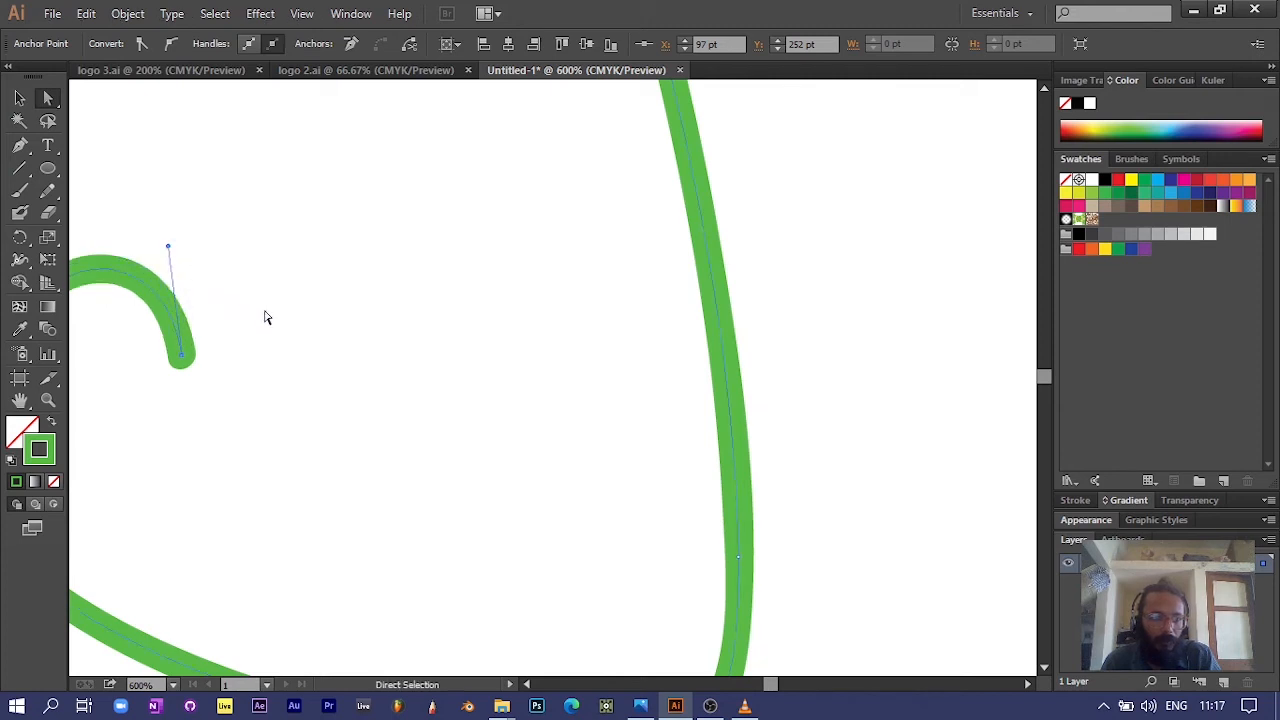
Step: Move the hook stroke from the empty area onto the purple shape, above and beside the pink shape
{"action": "scroll", "coordinate": [266, 317], "scroll_direction": "down", "scroll_amount": 3}
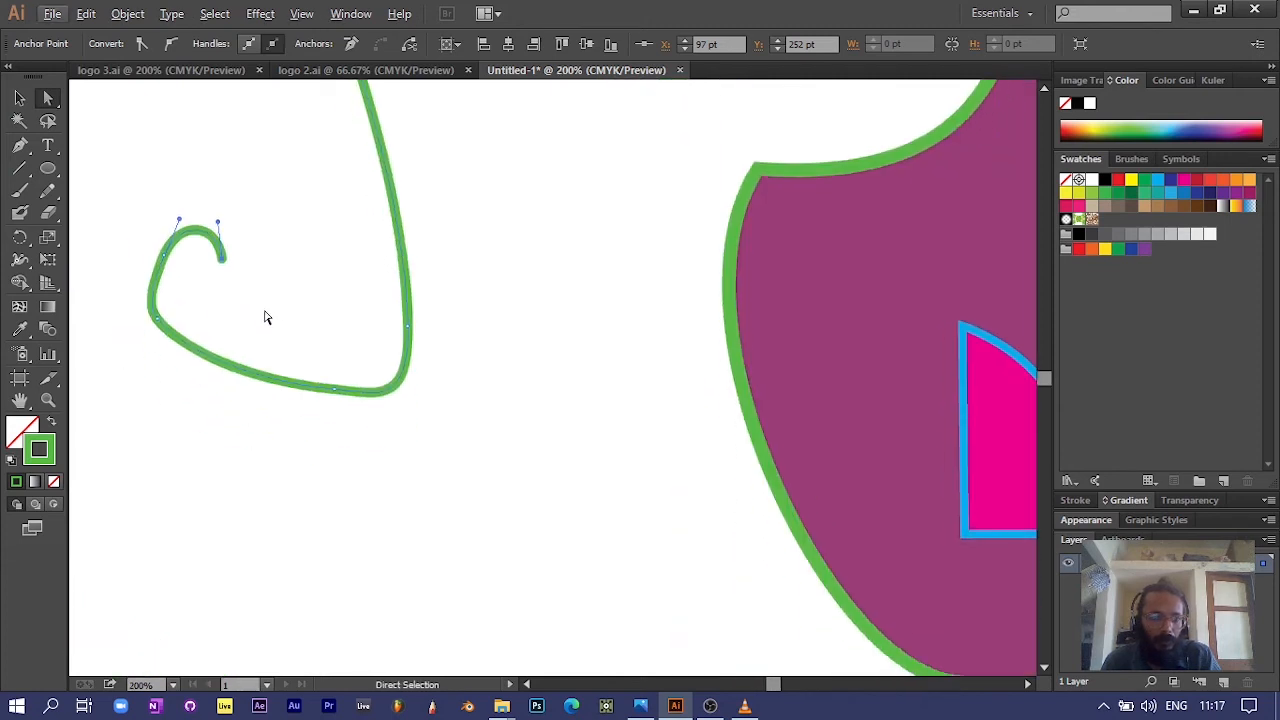
{"action": "scroll", "coordinate": [266, 317], "scroll_direction": "down", "scroll_amount": 2}
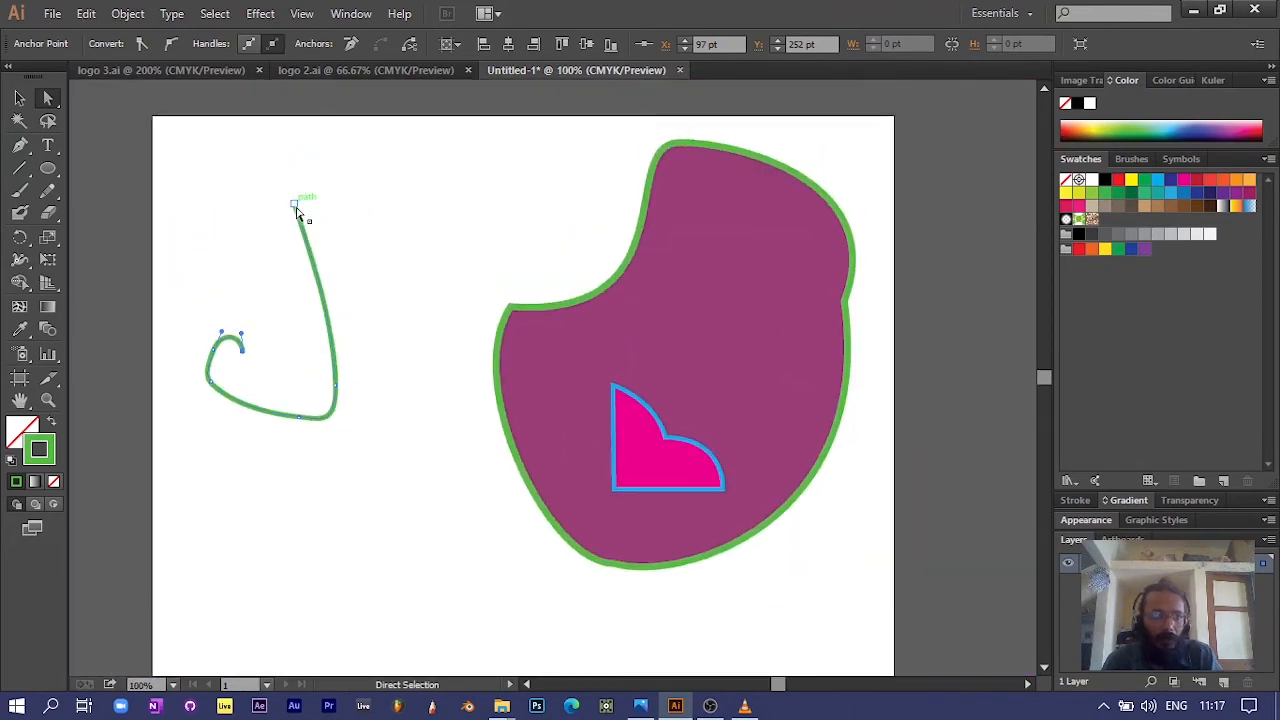
{"action": "left_click", "coordinate": [310, 258]}
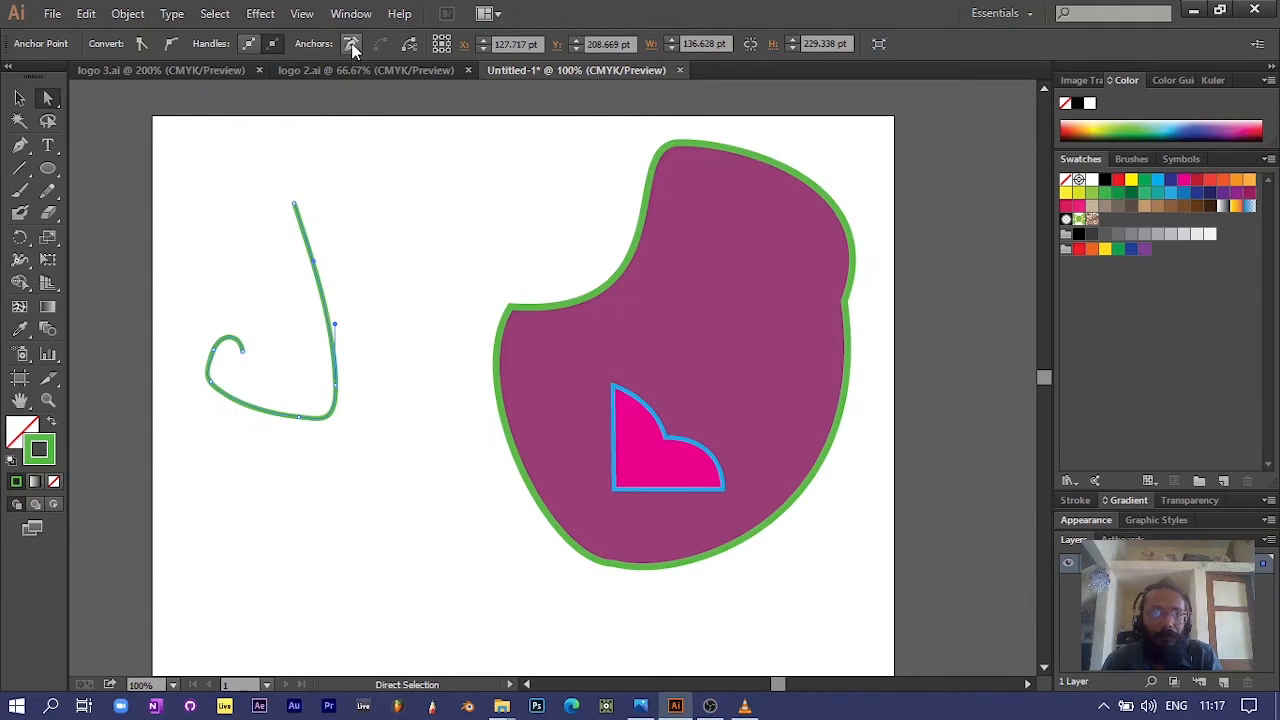
{"action": "left_click", "coordinate": [50, 98]}
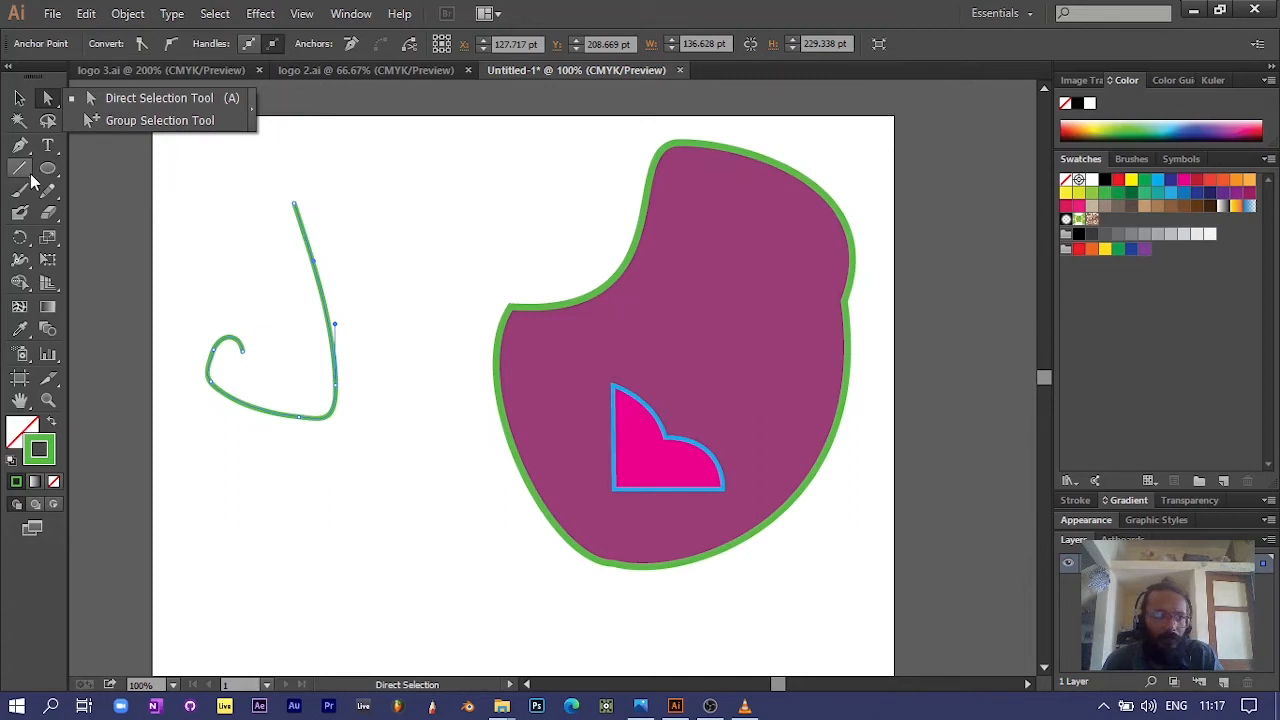
{"action": "left_click", "coordinate": [19, 97]}
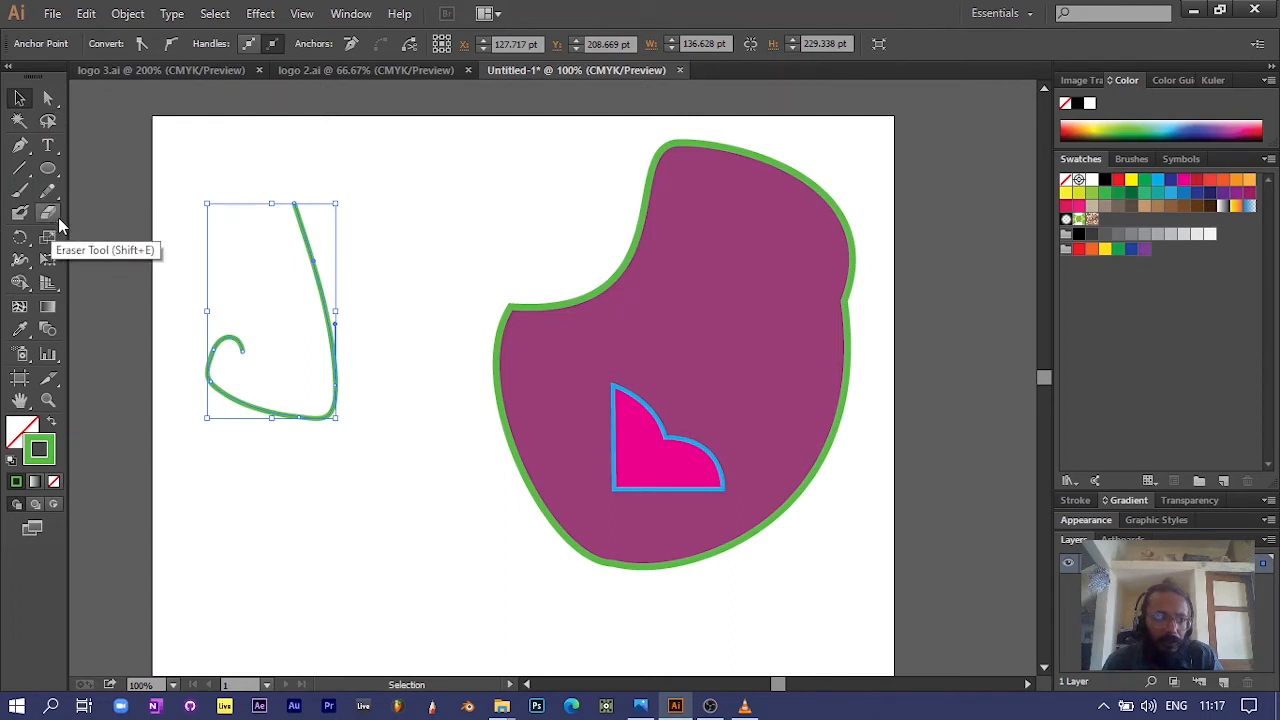
{"action": "left_click", "coordinate": [18, 99]}
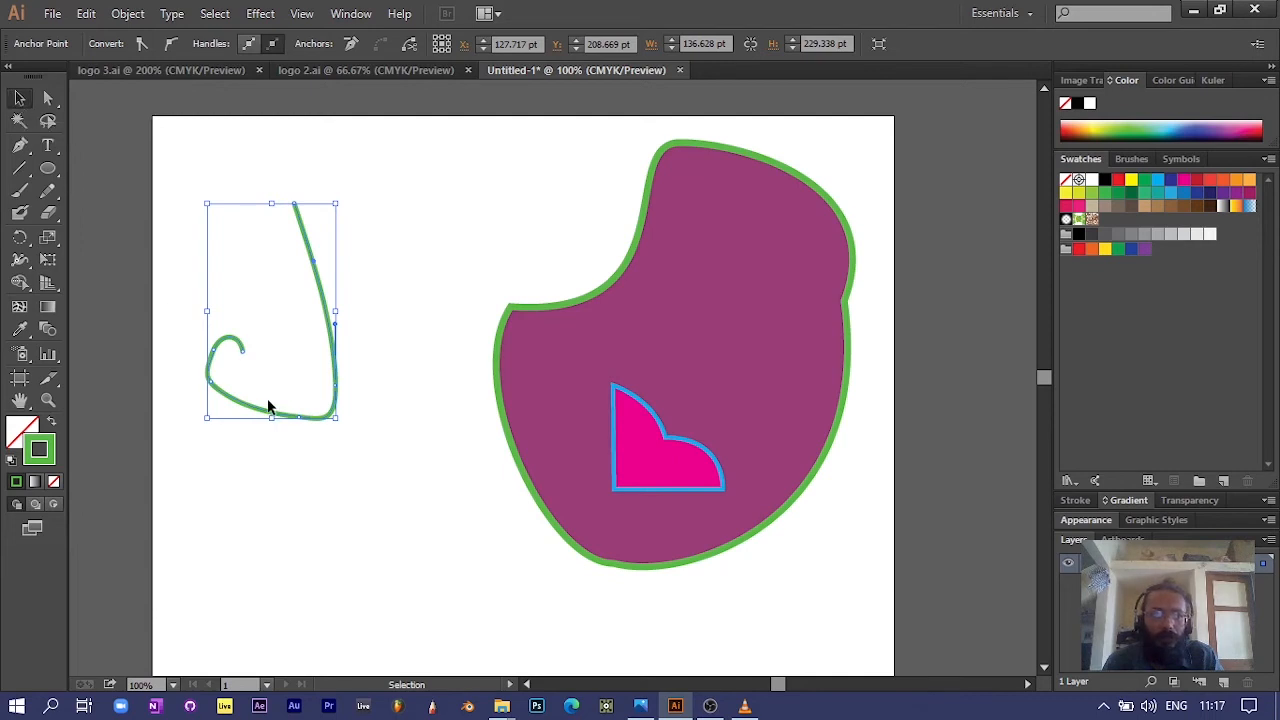
{"action": "left_click_drag", "start_coordinate": [260, 415], "coordinate": [730, 443]}
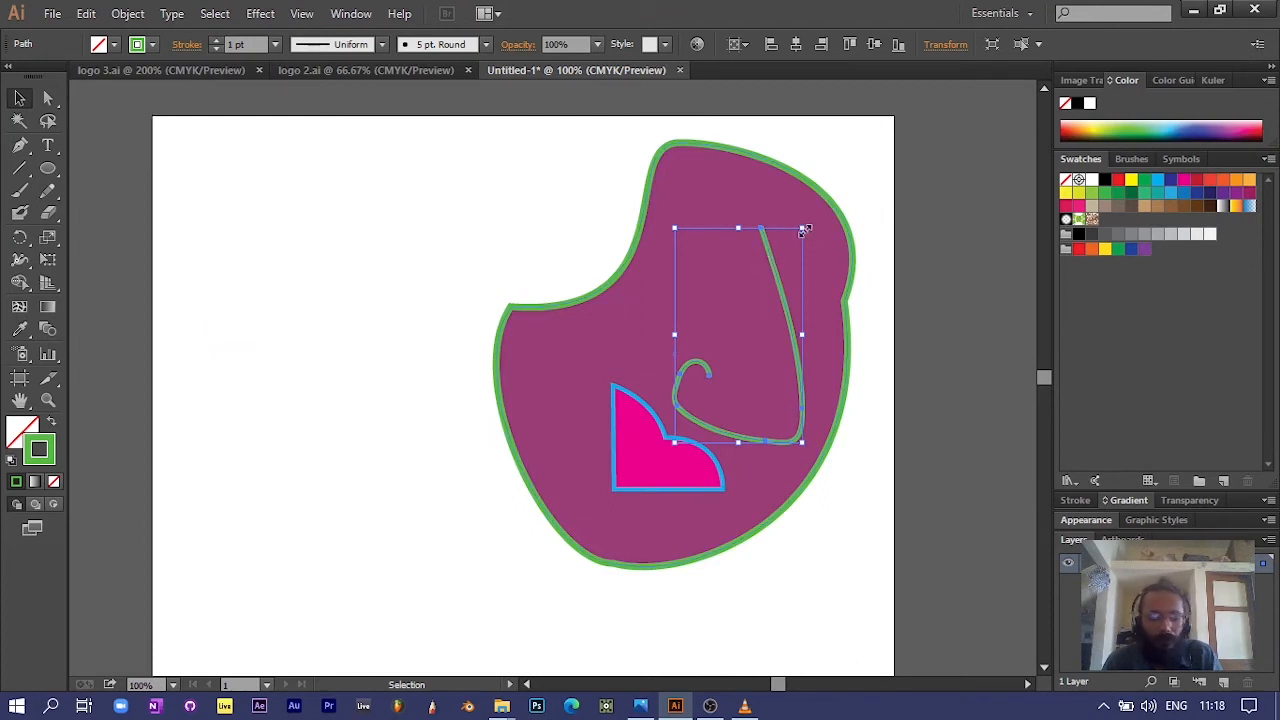
Step: Scale the hook stroke down proportionally and reposition it on the purple shape just above the pink shape
{"action": "mouse_move", "coordinate": [805, 230]}
{"action": "left_mouse_down"}
{"action": "mouse_move", "coordinate": [777, 249]}
{"action": "mouse_move", "coordinate": [771, 303]}
{"action": "left_mouse_up"}
{"action": "left_click_drag", "start_coordinate": [687, 396], "coordinate": [688, 380]}
{"action": "left_click", "coordinate": [758, 457]}
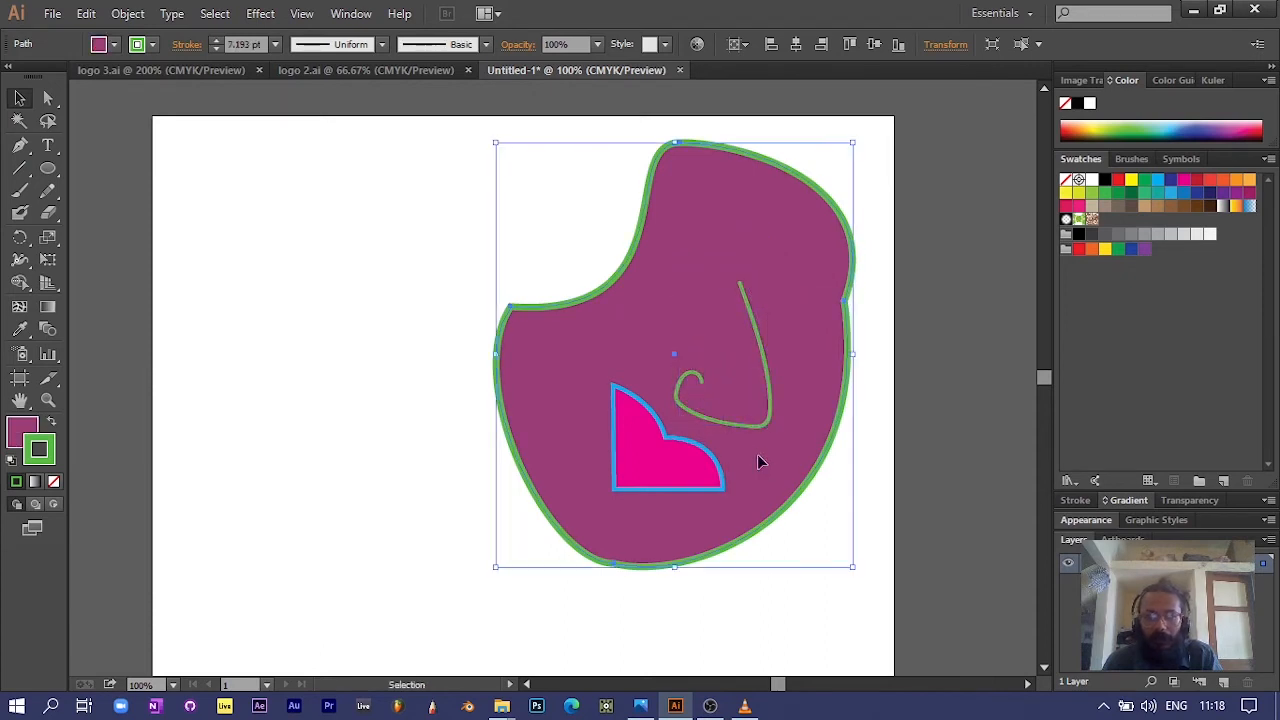
{"action": "left_click_drag", "start_coordinate": [700, 420], "coordinate": [673, 406]}
{"action": "left_click", "coordinate": [752, 436]}
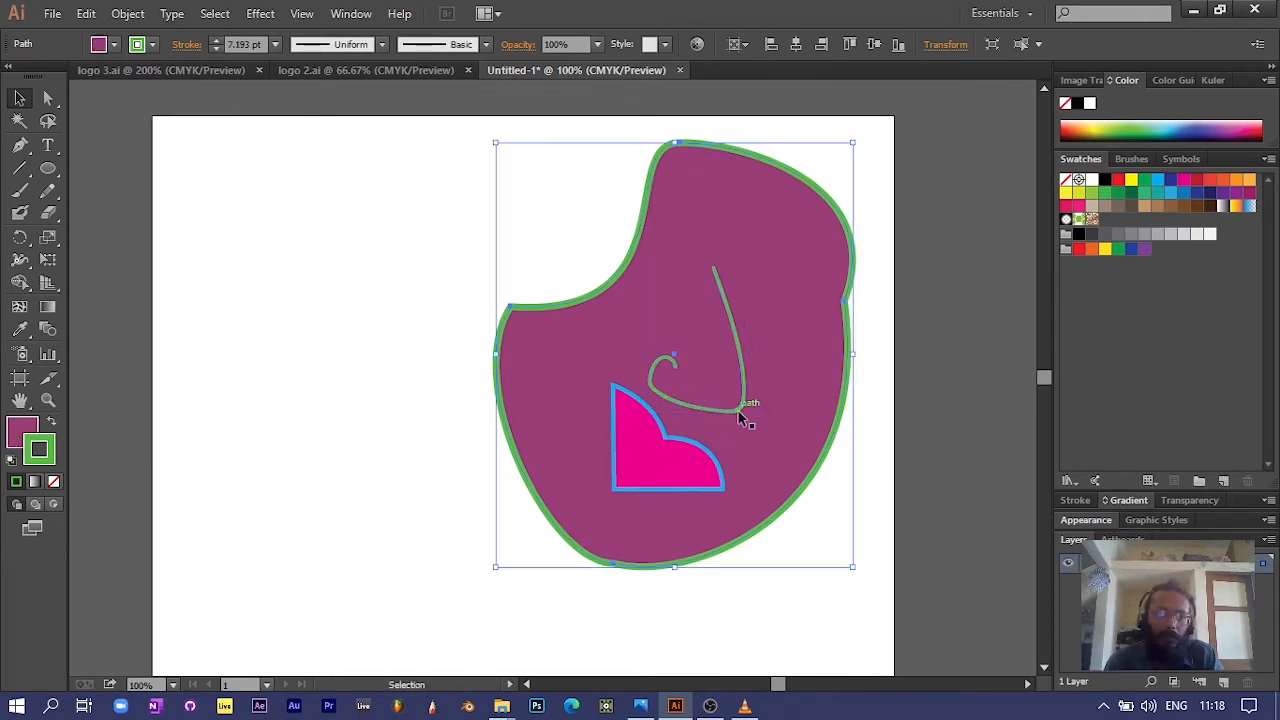
{"action": "left_click_drag", "start_coordinate": [743, 416], "coordinate": [750, 423]}
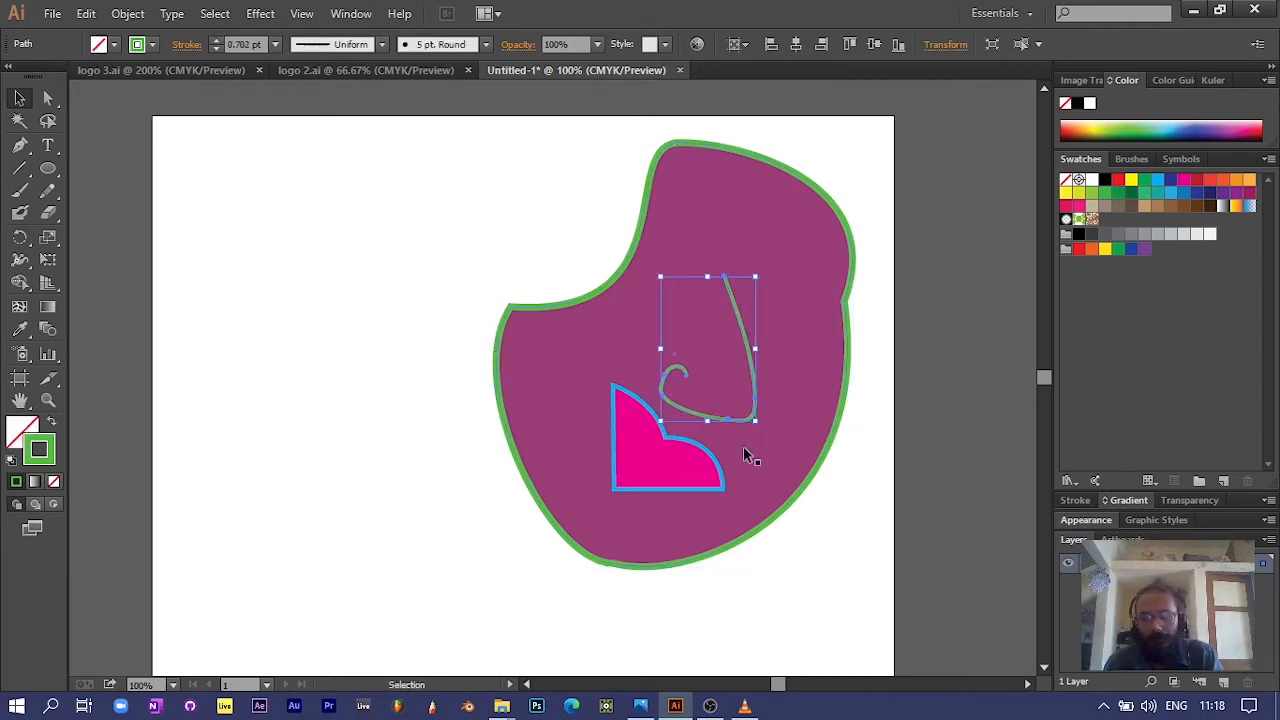
{"action": "left_click", "coordinate": [743, 408]}
{"action": "left_click", "coordinate": [729, 280]}
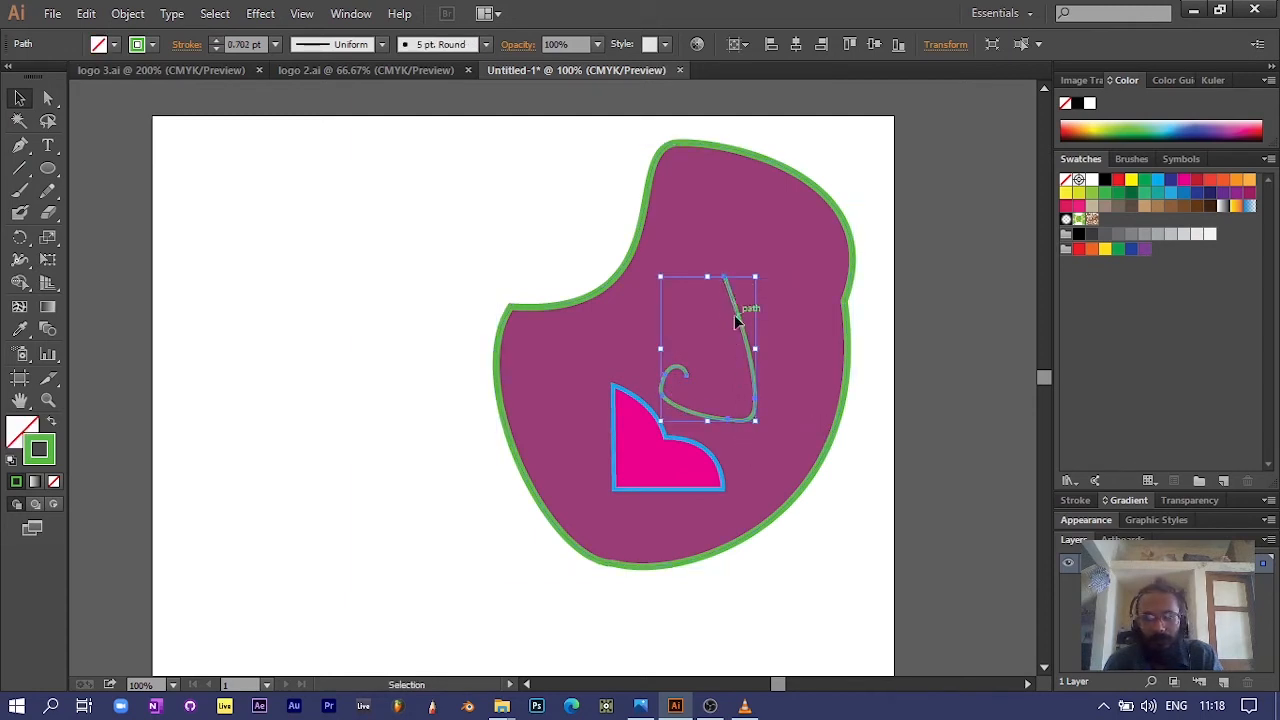
Step: Reshape the hook with Direct Selection by moving its upper end anchor down and outward and its curl's end anchor further inward
{"action": "left_click", "coordinate": [47, 100]}
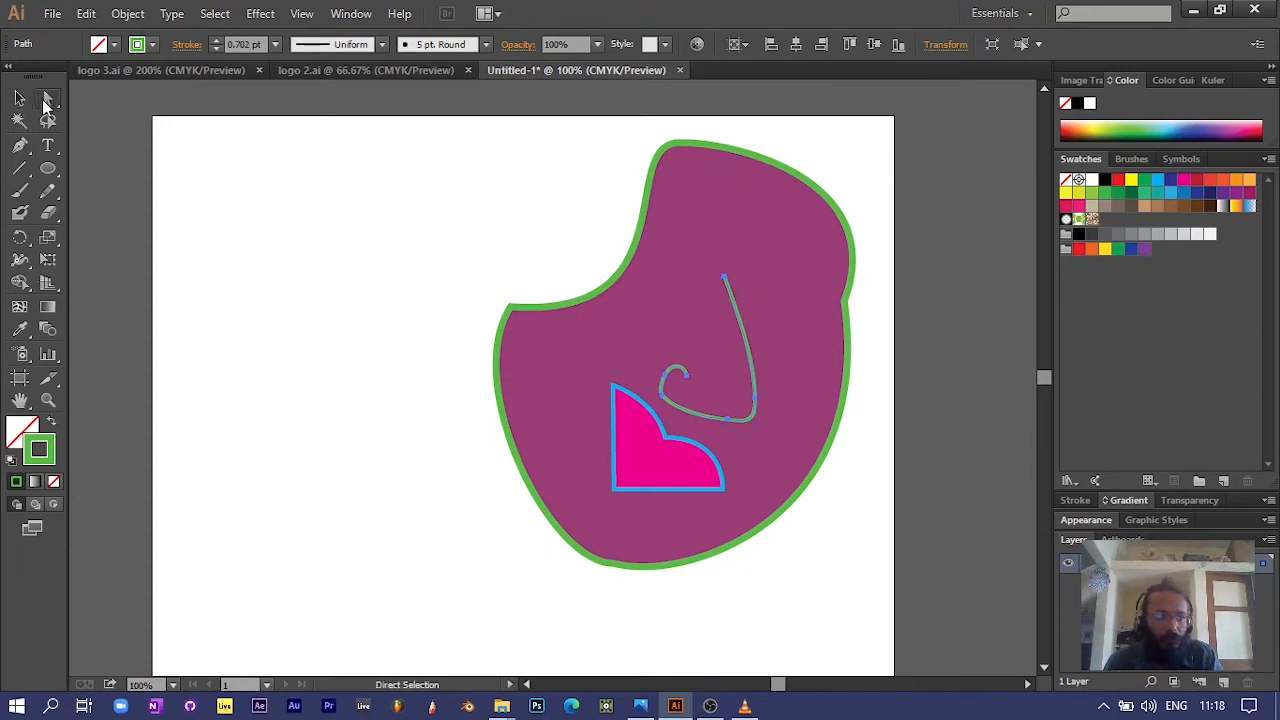
{"action": "left_click", "coordinate": [726, 281]}
{"action": "left_click_drag", "start_coordinate": [726, 281], "coordinate": [743, 308]}
{"action": "left_click_drag", "start_coordinate": [688, 380], "coordinate": [707, 374]}
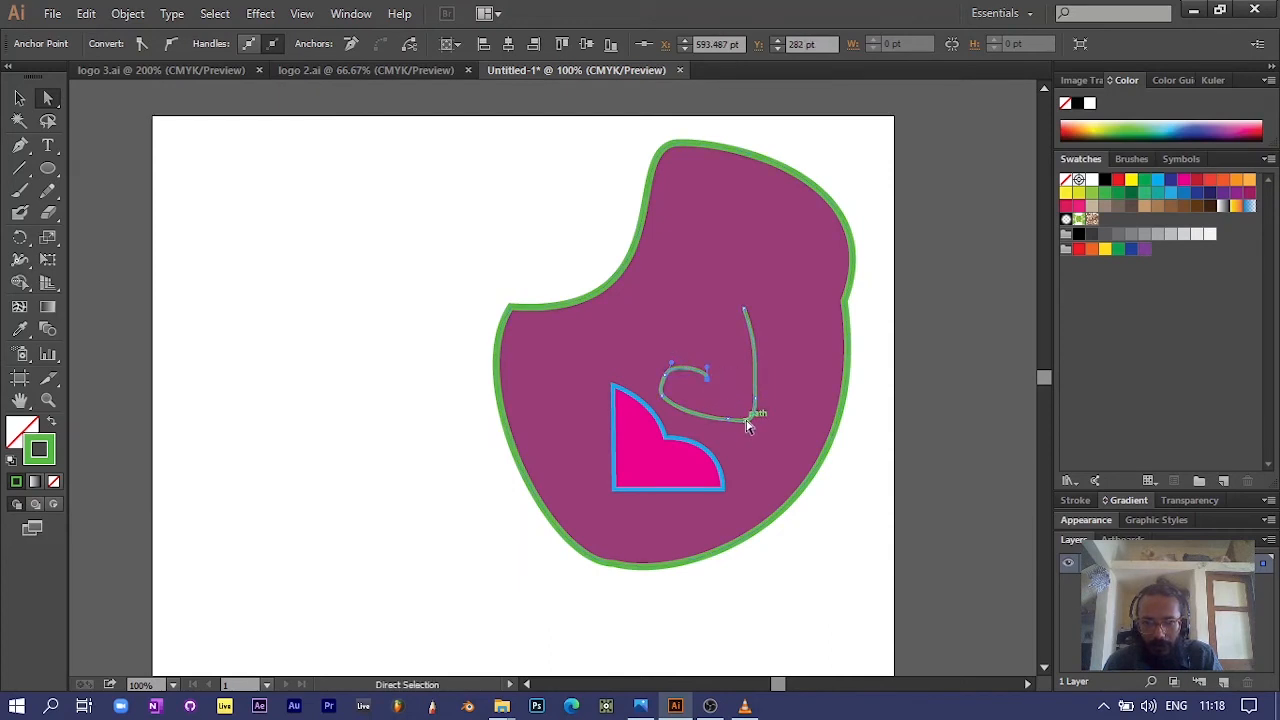
Step: Rotate the whole hook stroke clockwise and place it above the pink shape, leaving nothing selected
{"action": "left_click", "coordinate": [19, 97]}
{"action": "left_click_drag", "start_coordinate": [731, 418], "coordinate": [698, 403]}
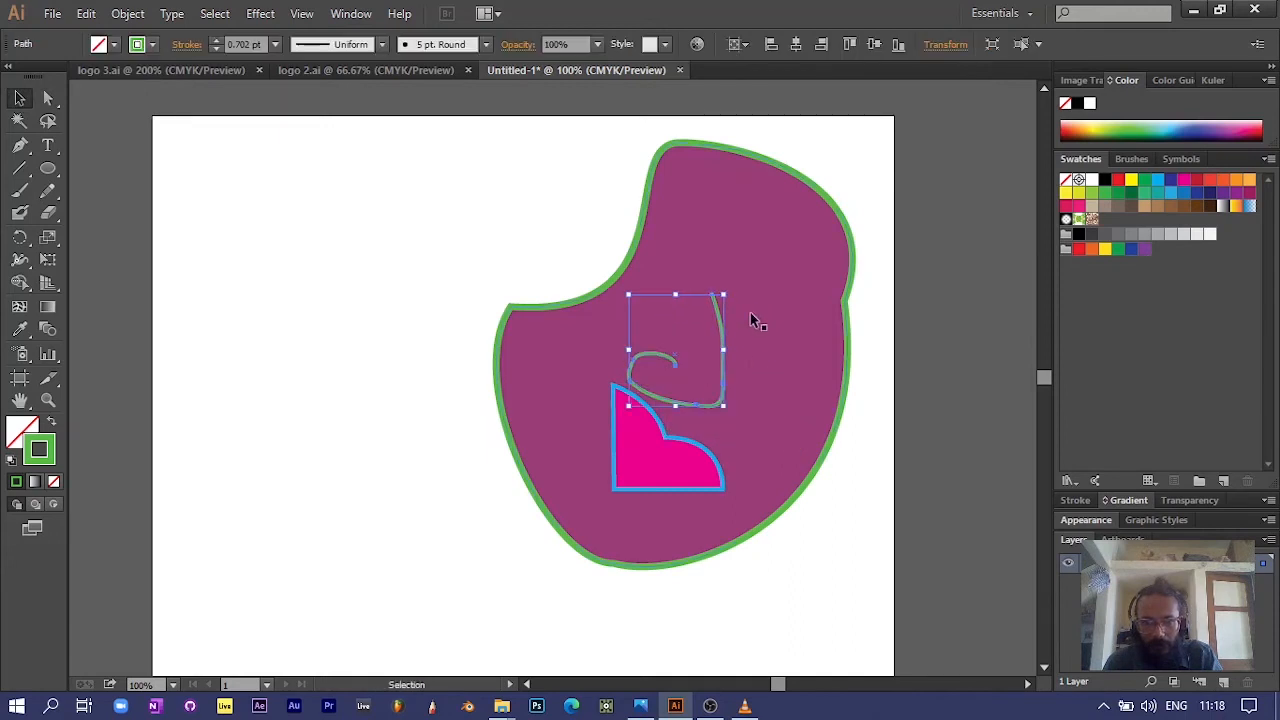
{"action": "left_click_drag", "start_coordinate": [731, 285], "coordinate": [764, 302]}
{"action": "left_click_drag", "start_coordinate": [706, 384], "coordinate": [736, 397]}
{"action": "left_click", "coordinate": [840, 572]}
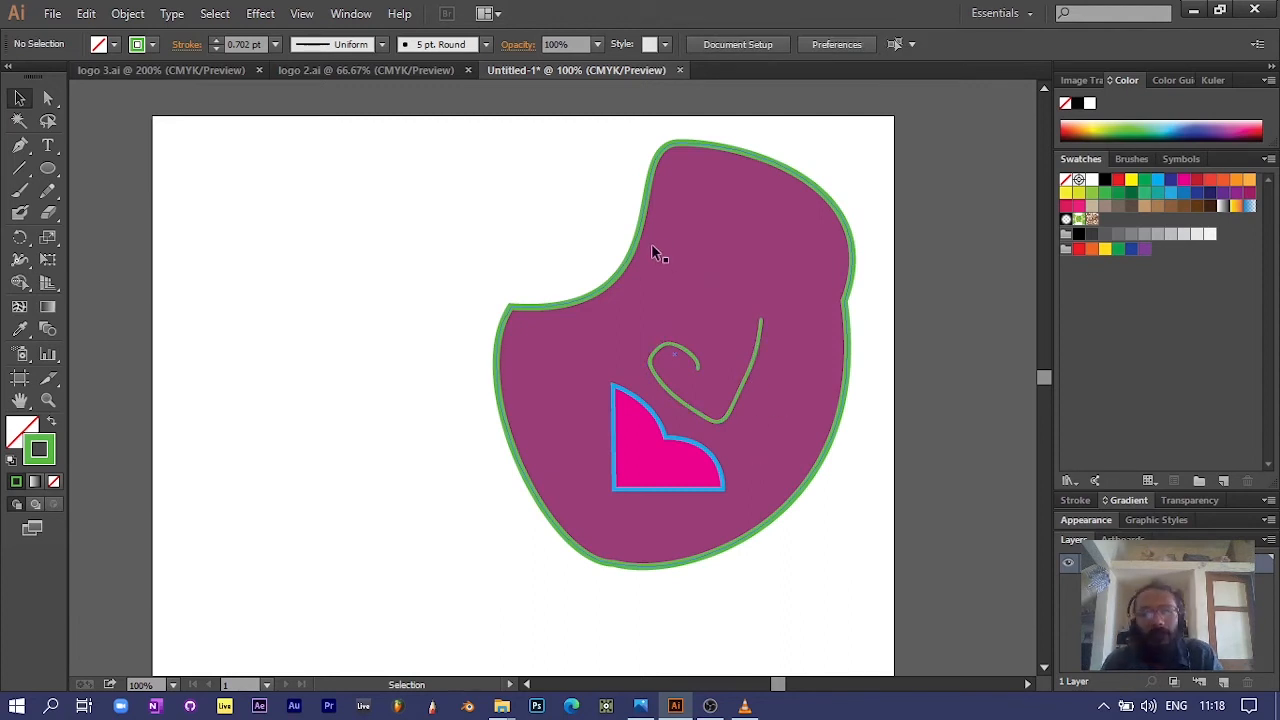
Step: Draw a circle with the Ellipse tool in the empty area beside the purple shape and place a duplicate below it
{"action": "left_click", "coordinate": [21, 193]}
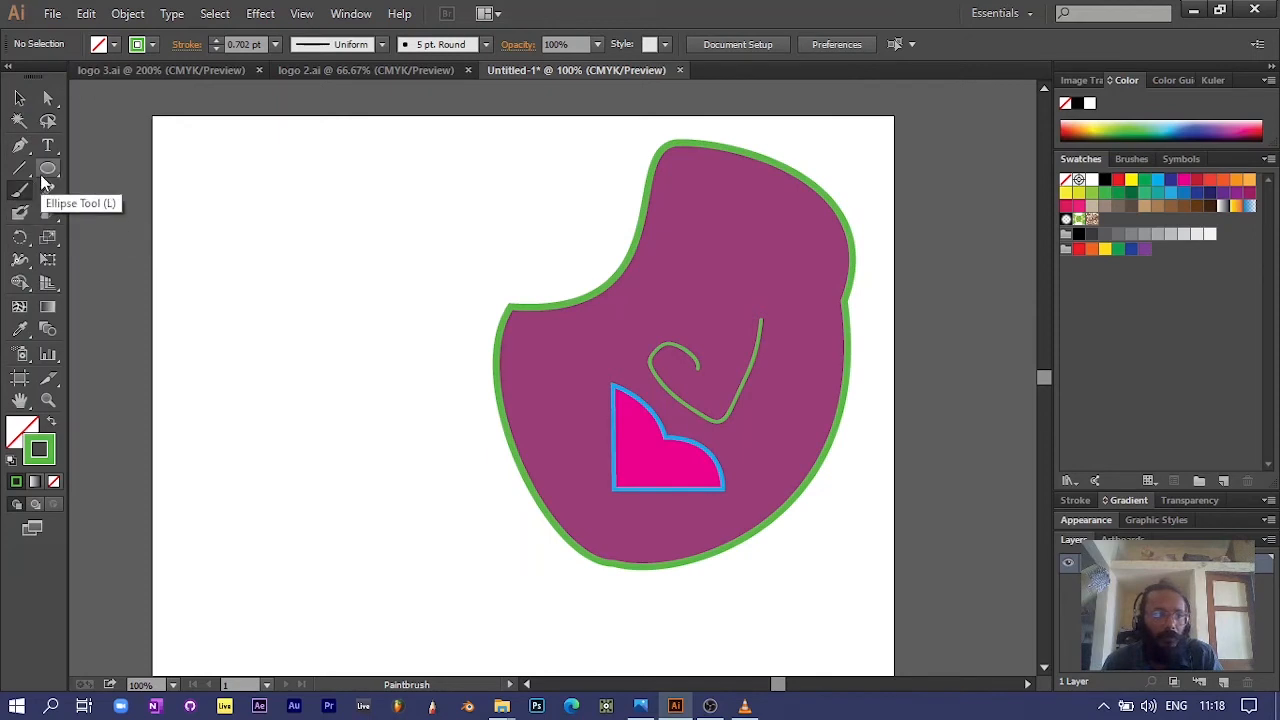
{"action": "left_click_drag", "start_coordinate": [54, 173], "coordinate": [124, 214]}
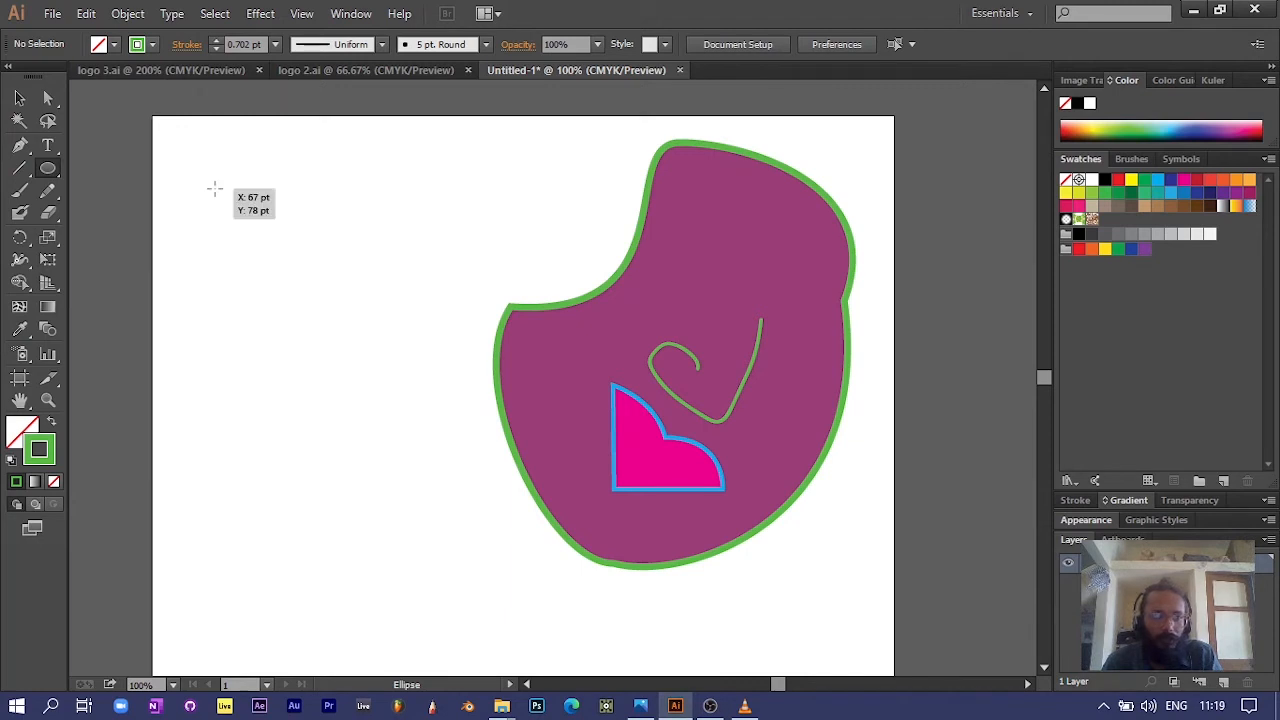
{"action": "mouse_move", "coordinate": [214, 188]}
{"action": "left_mouse_down"}
{"action": "mouse_move", "coordinate": [270, 243]}
{"action": "mouse_move", "coordinate": [351, 287]}
{"action": "mouse_move", "coordinate": [380, 288]}
{"action": "mouse_move", "coordinate": [402, 238]}
{"action": "mouse_move", "coordinate": [397, 346]}
{"action": "mouse_move", "coordinate": [400, 243]}
{"action": "mouse_move", "coordinate": [396, 269]}
{"action": "mouse_move", "coordinate": [340, 340]}
{"action": "mouse_move", "coordinate": [291, 334]}
{"action": "mouse_move", "coordinate": [396, 304]}
{"action": "mouse_move", "coordinate": [354, 309]}
{"action": "mouse_move", "coordinate": [375, 328]}
{"action": "mouse_move", "coordinate": [411, 286]}
{"action": "mouse_move", "coordinate": [414, 297]}
{"action": "mouse_move", "coordinate": [406, 331]}
{"action": "mouse_move", "coordinate": [397, 314]}
{"action": "mouse_move", "coordinate": [374, 320]}
{"action": "mouse_move", "coordinate": [303, 248]}
{"action": "mouse_move", "coordinate": [383, 293]}
{"action": "left_mouse_up"}
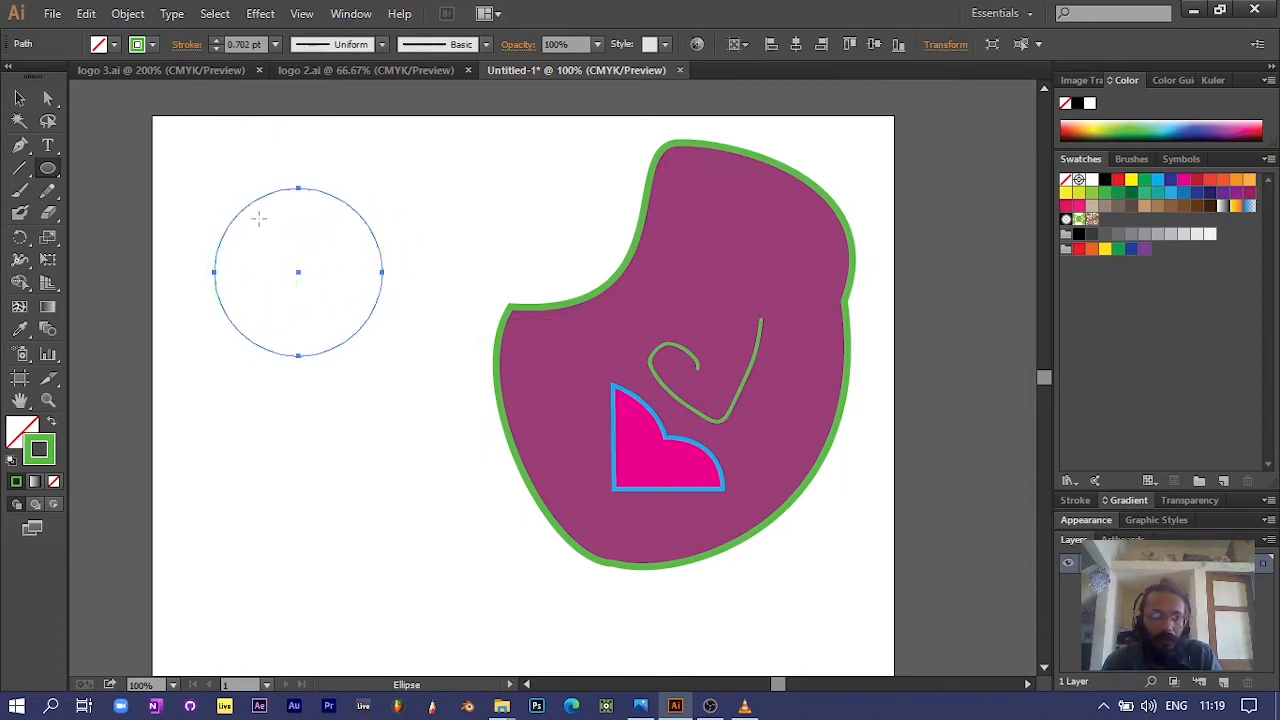
{"action": "left_click", "coordinate": [19, 97]}
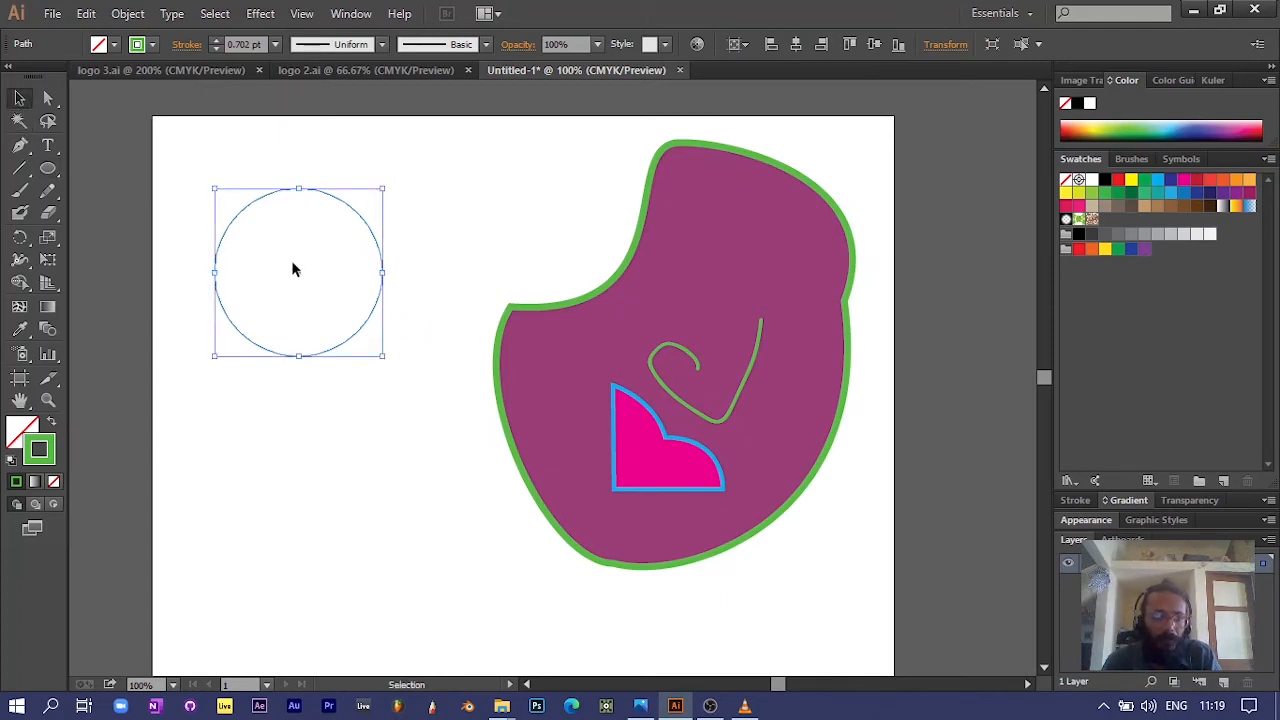
{"action": "left_click_drag", "start_coordinate": [347, 342], "coordinate": [417, 566]}
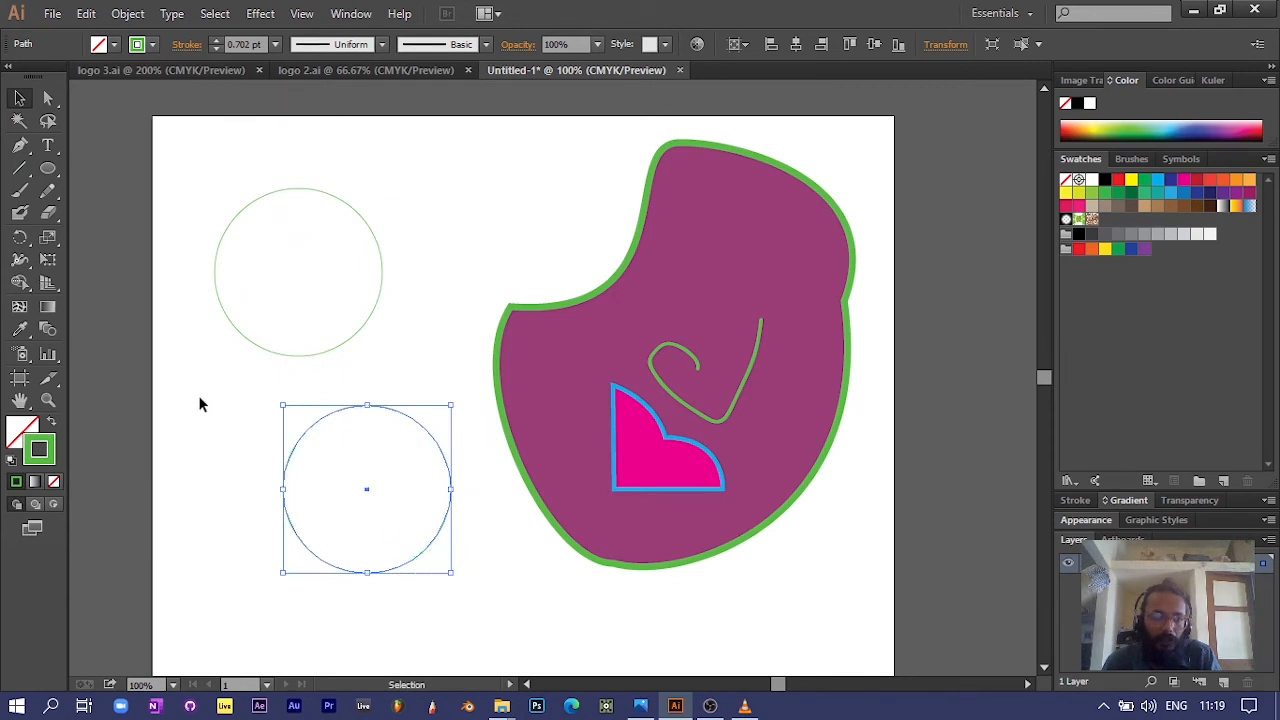
{"action": "left_click", "coordinate": [234, 400]}
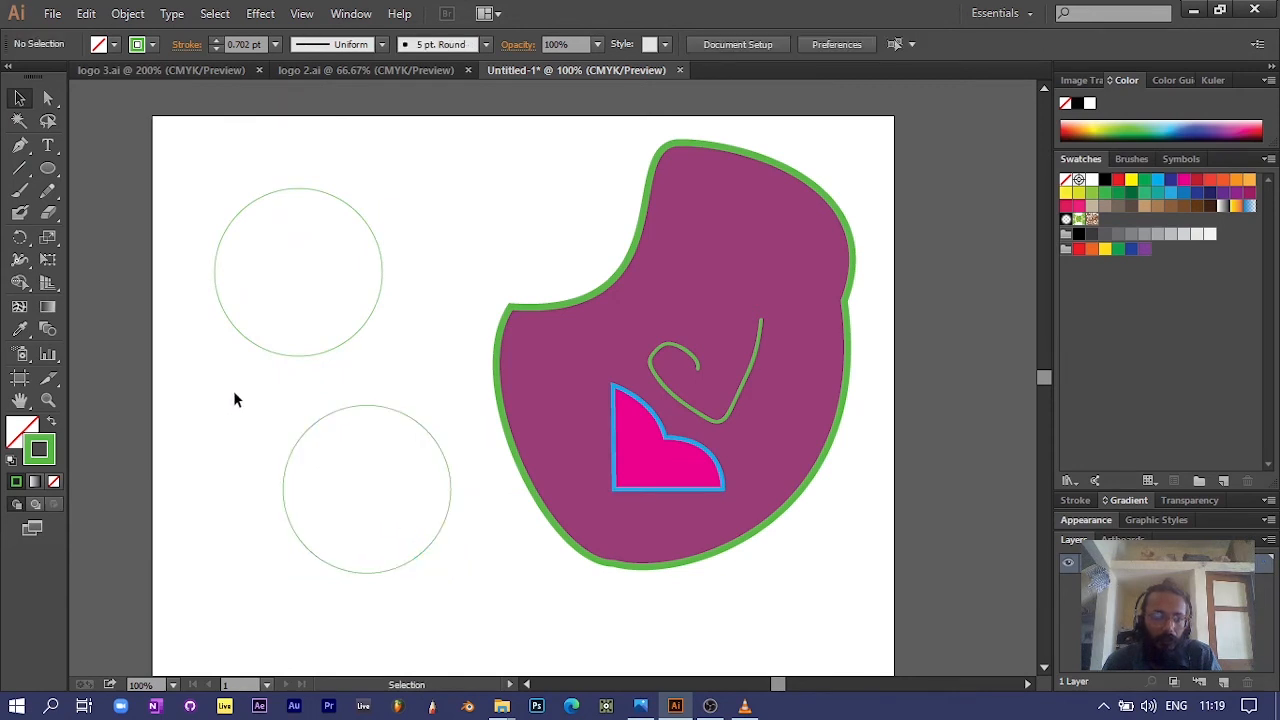
Step: Select both circles and fill them with yellow
{"action": "left_click", "coordinate": [226, 314]}
{"action": "key", "text": "a"}
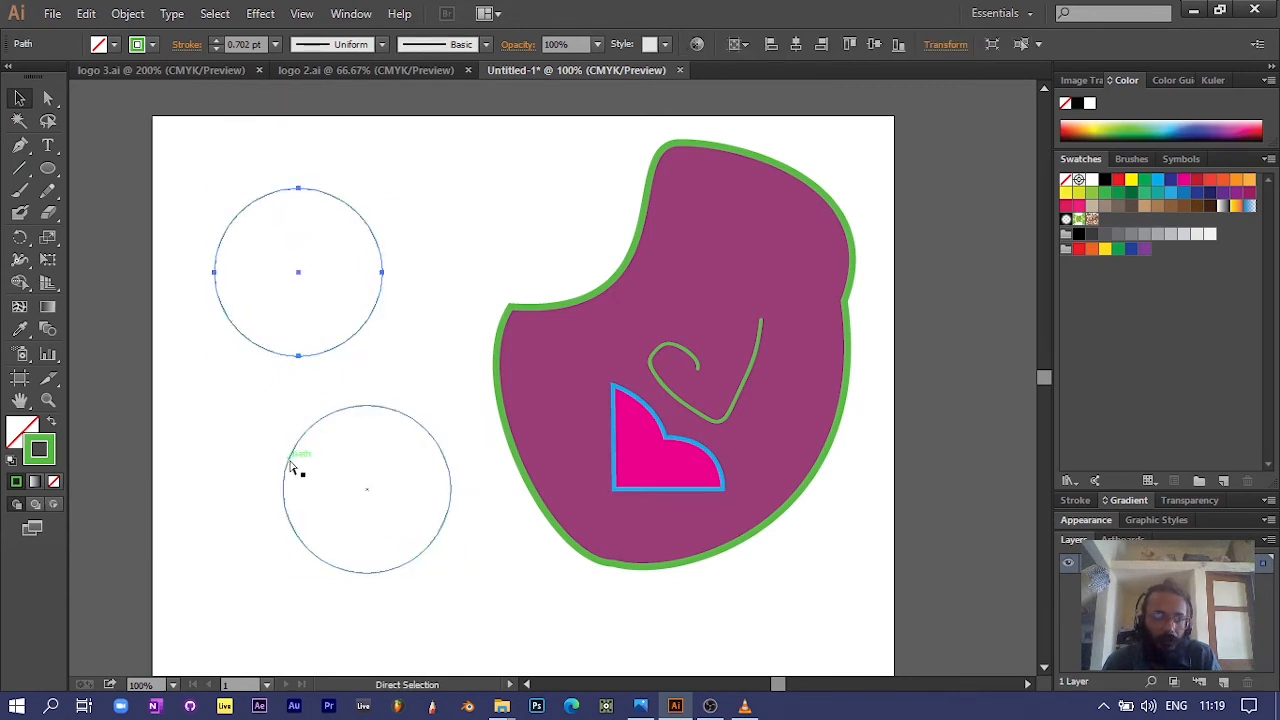
{"action": "key", "text": "v"}
{"action": "left_click", "coordinate": [289, 464], "text": "shift"}
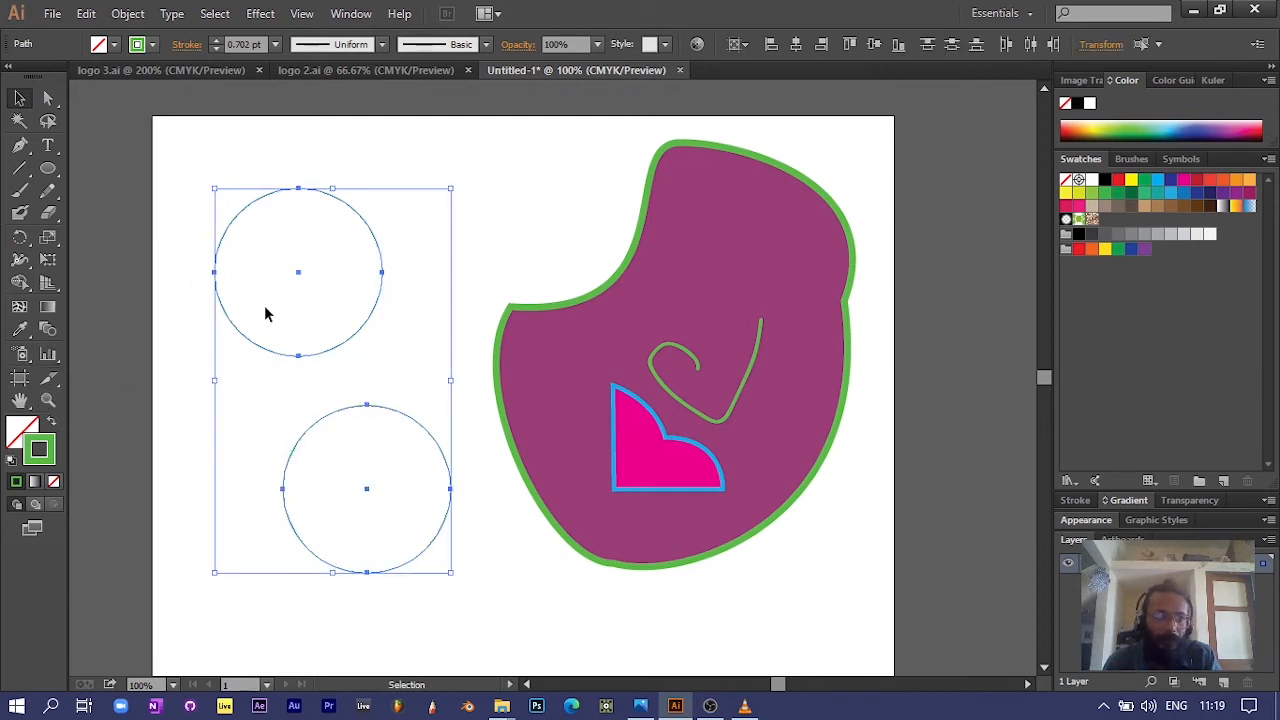
{"action": "left_click", "coordinate": [17, 432]}
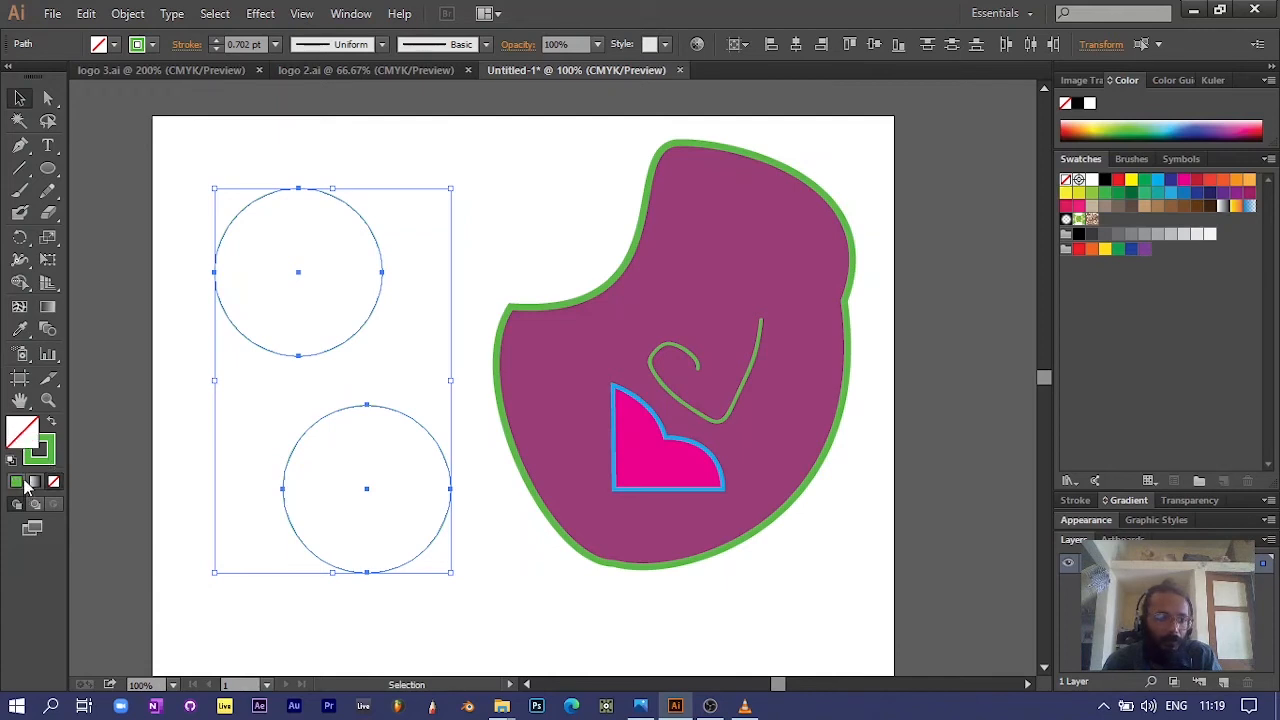
{"action": "left_click", "coordinate": [1130, 181]}
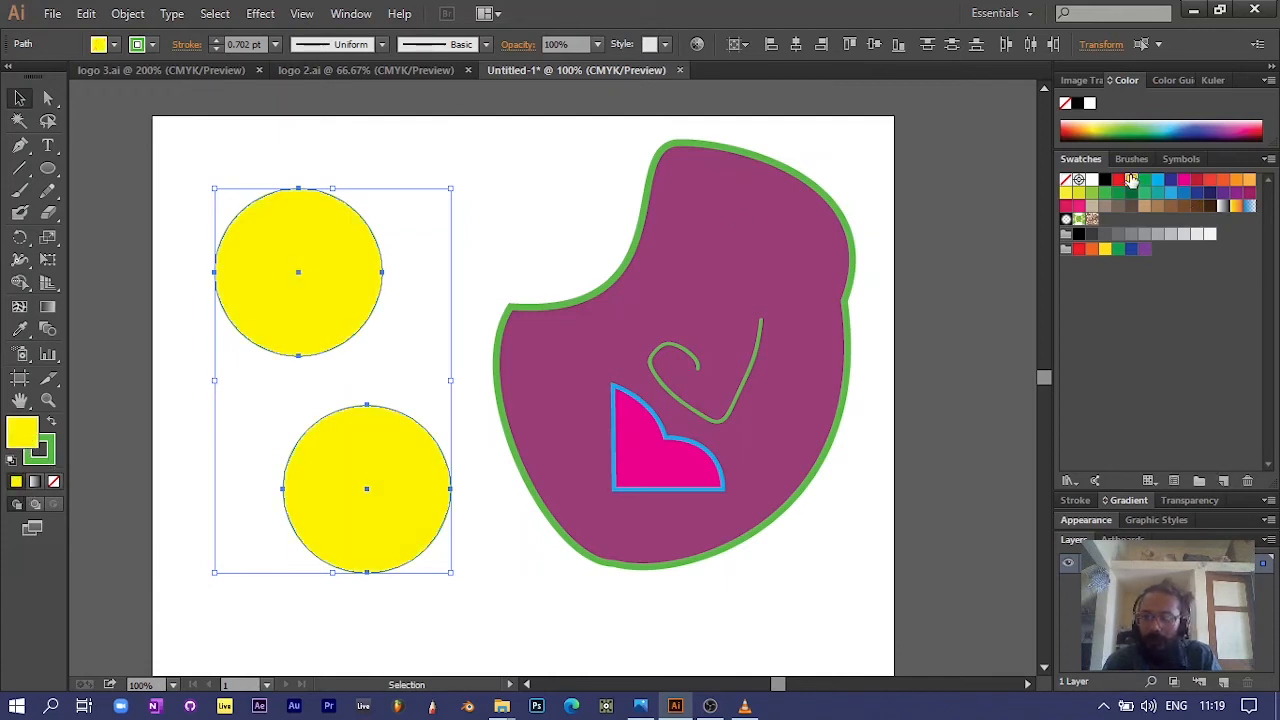
Step: Give both circles an orange stroke with a weight of 5 pt
{"action": "left_click", "coordinate": [41, 460]}
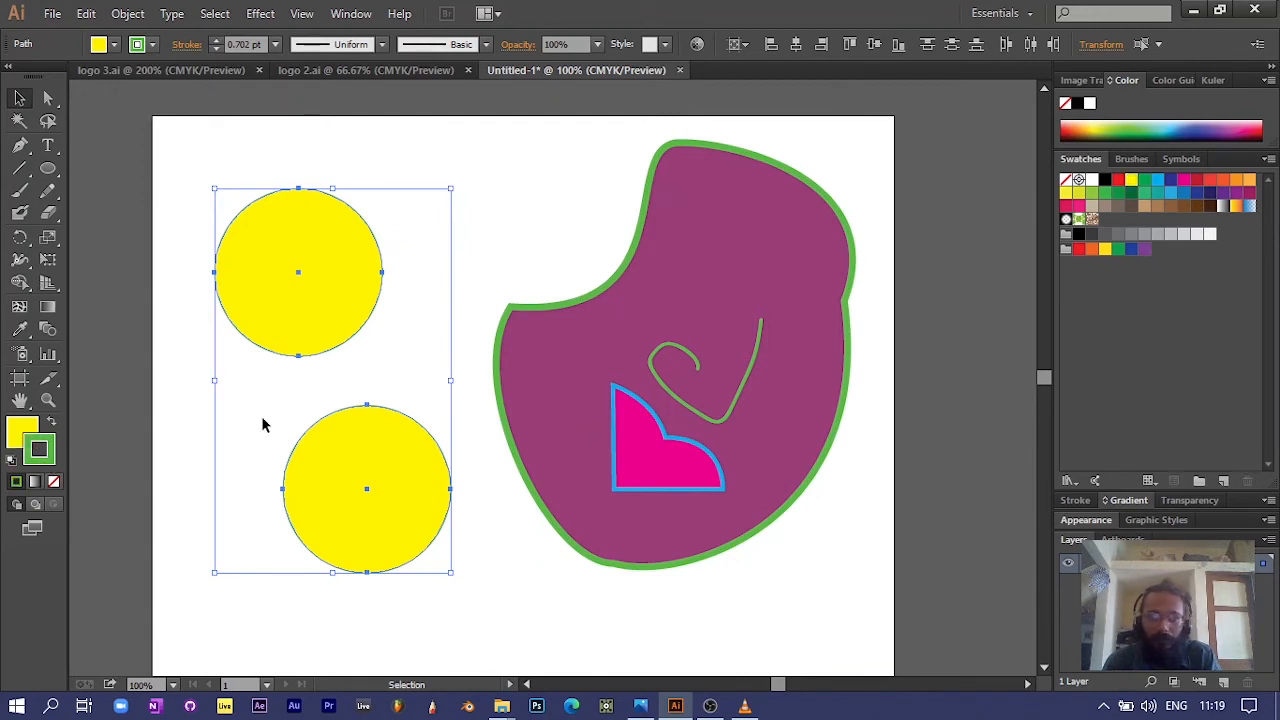
{"action": "left_click", "coordinate": [1224, 182]}
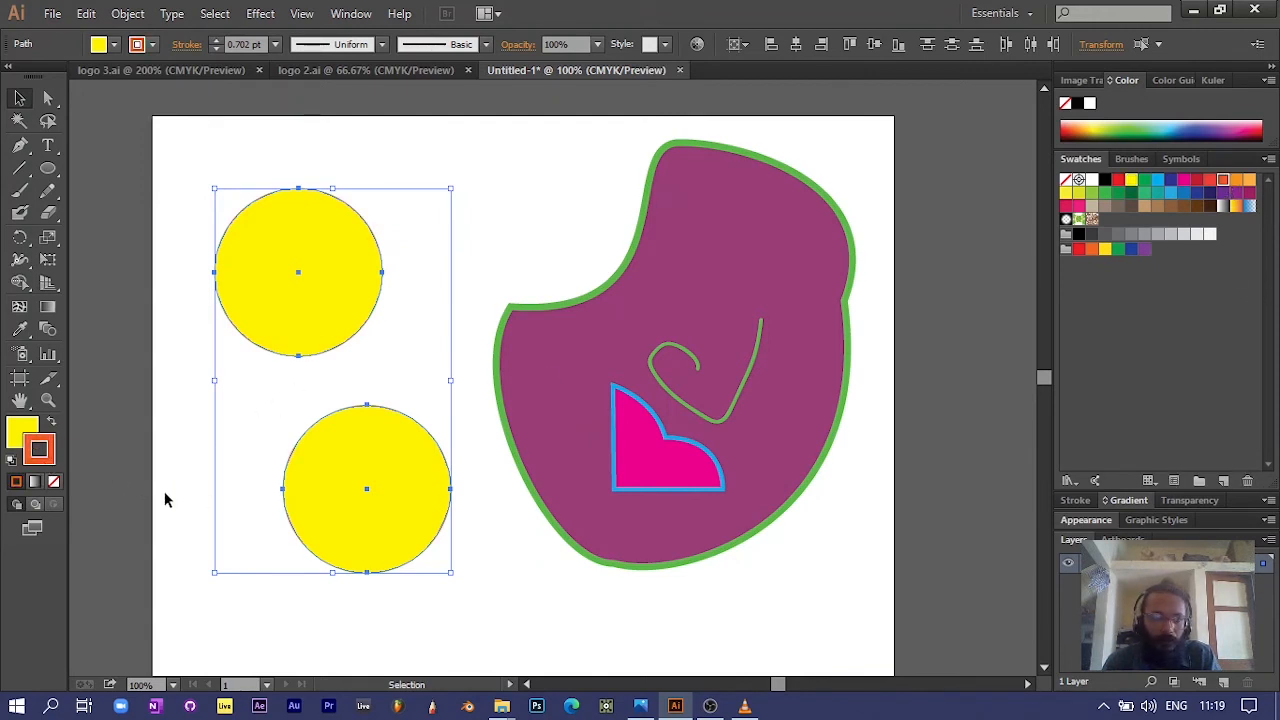
{"action": "left_click", "coordinate": [277, 45]}
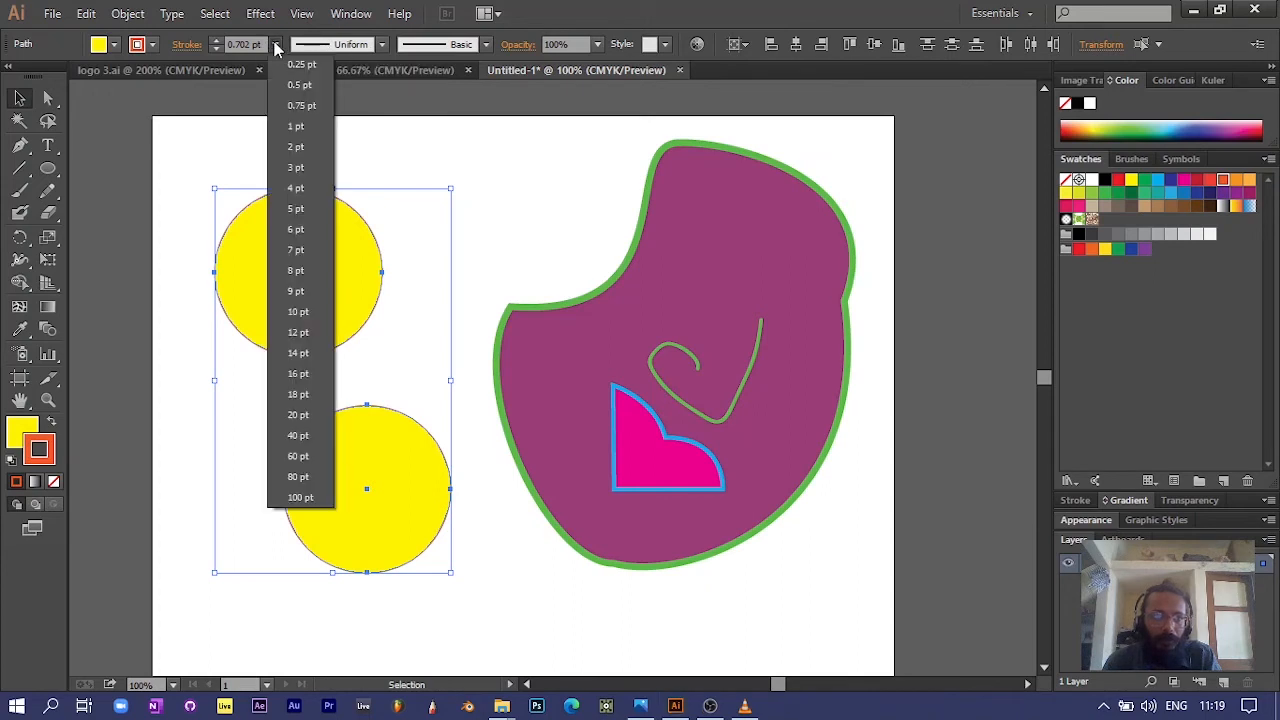
{"action": "left_click", "coordinate": [296, 207]}
{"action": "left_click", "coordinate": [440, 350]}
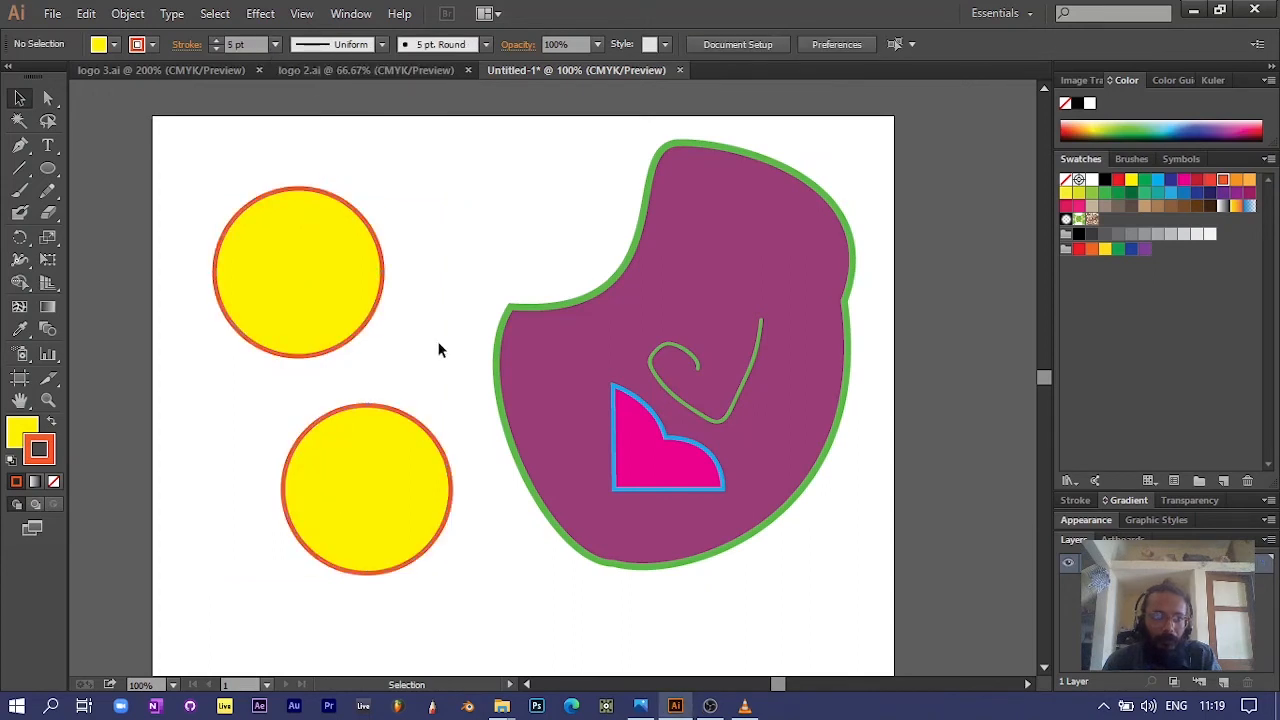
Step: Move the circles onto the purple shape like eyes, the lower one over its right edge and the other over its upper-left notch
{"action": "left_click_drag", "start_coordinate": [375, 490], "coordinate": [860, 325]}
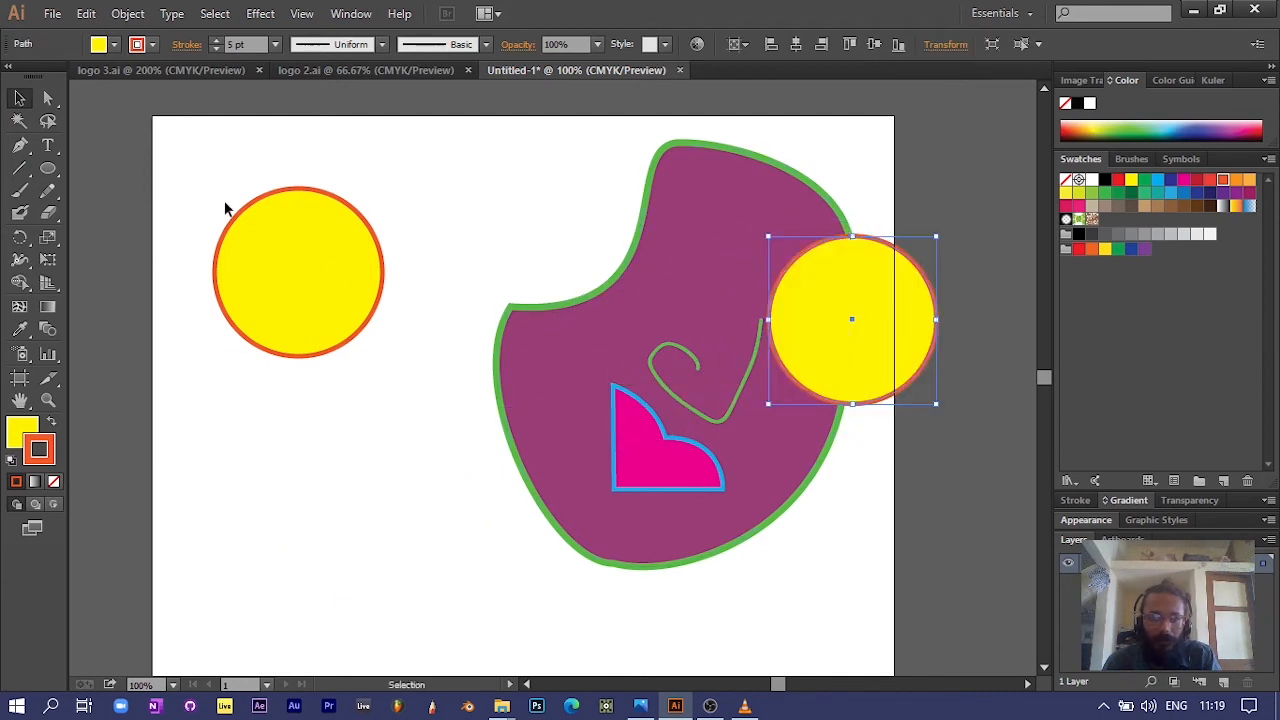
{"action": "left_click_drag", "start_coordinate": [283, 263], "coordinate": [650, 281]}
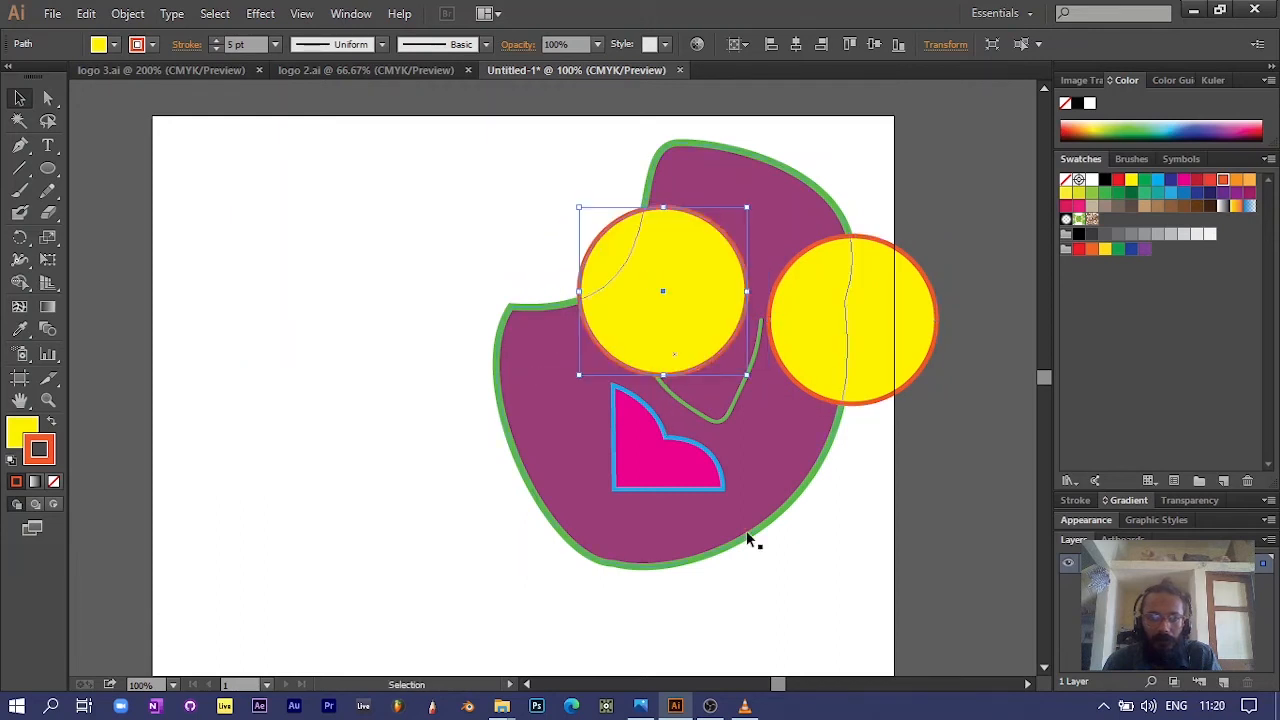
{"action": "left_click", "coordinate": [821, 588]}
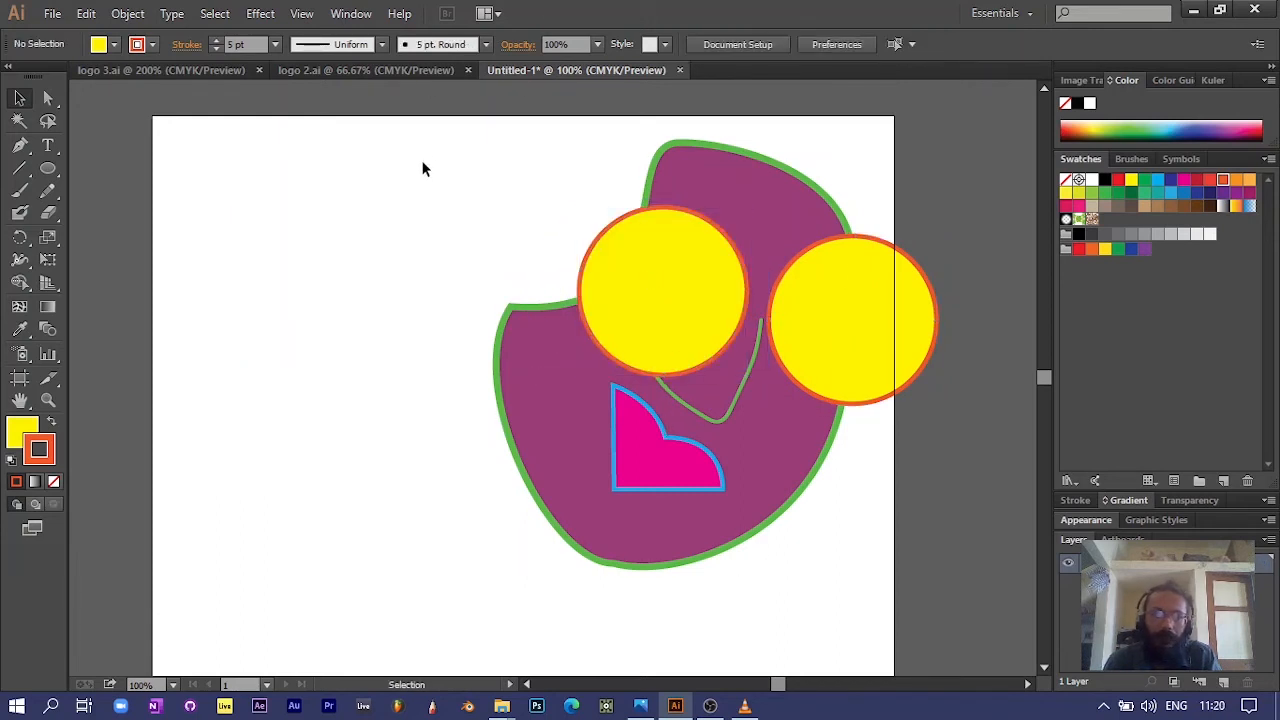
Step: Select all the artwork, move it toward the middle of the artboard and align the objects to their horizontal centers
{"action": "left_click_drag", "start_coordinate": [427, 147], "coordinate": [933, 575]}
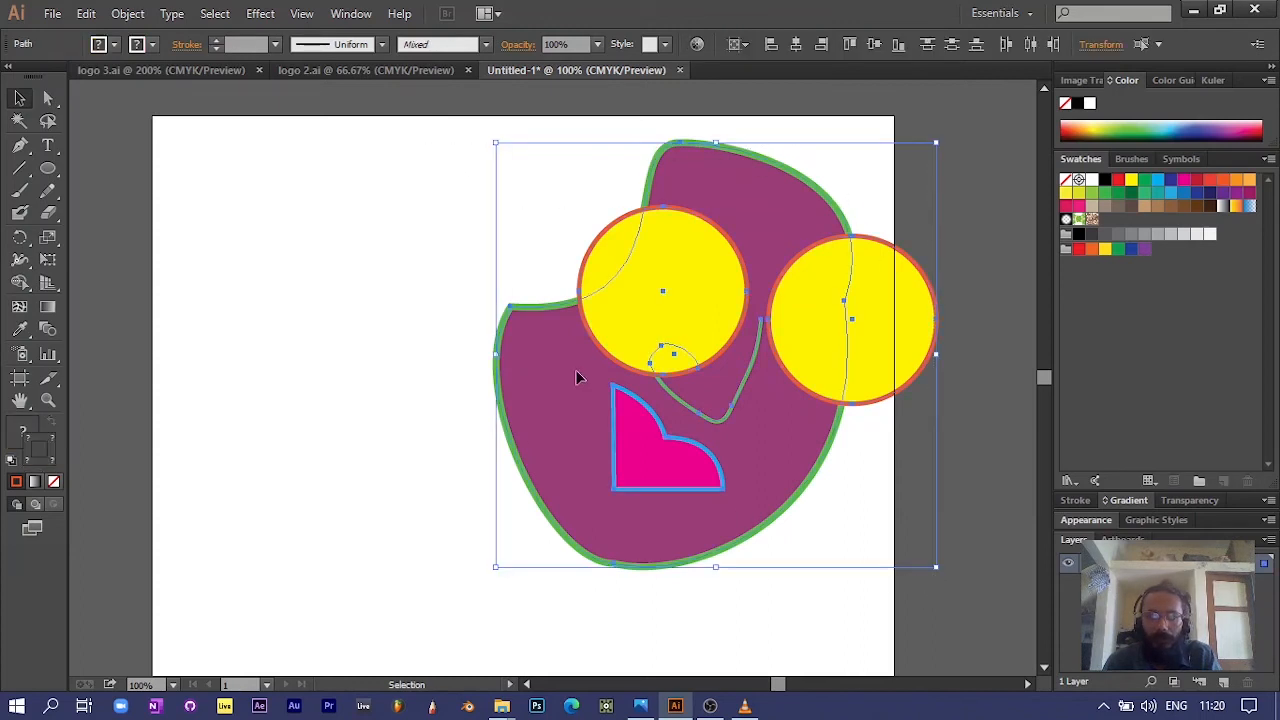
{"action": "left_click_drag", "start_coordinate": [543, 372], "coordinate": [382, 379]}
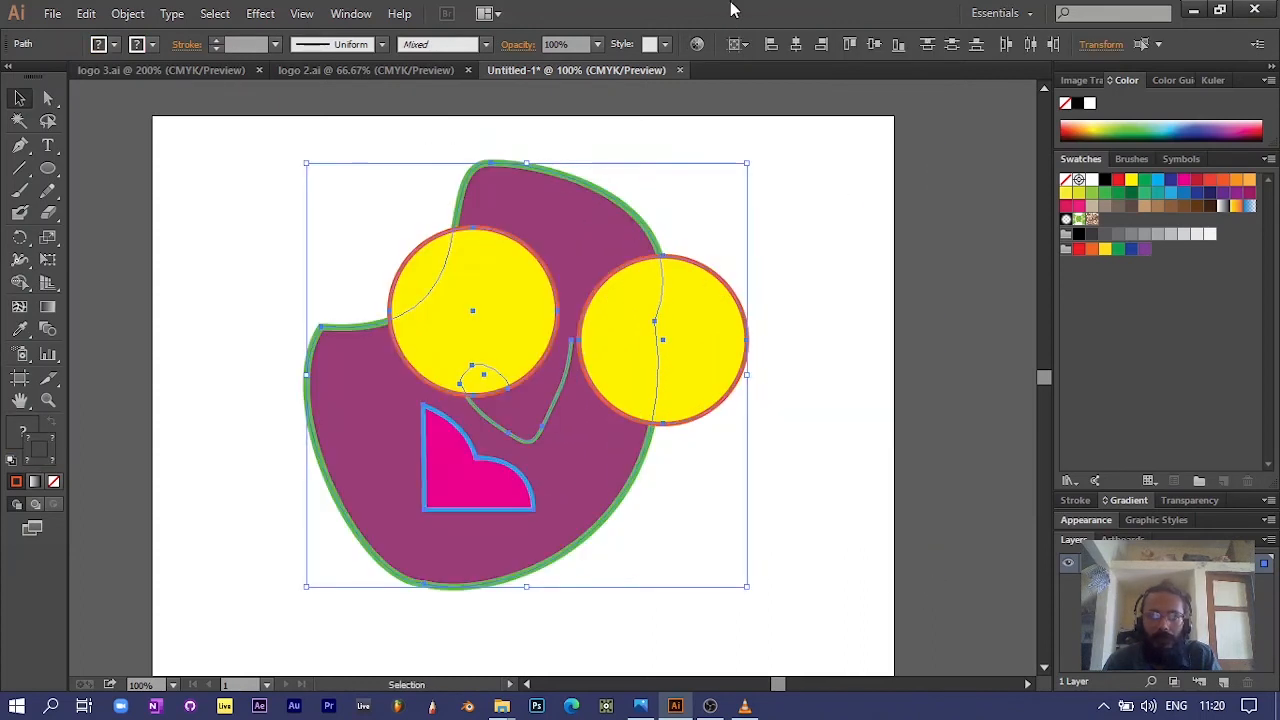
{"action": "left_click", "coordinate": [796, 45]}
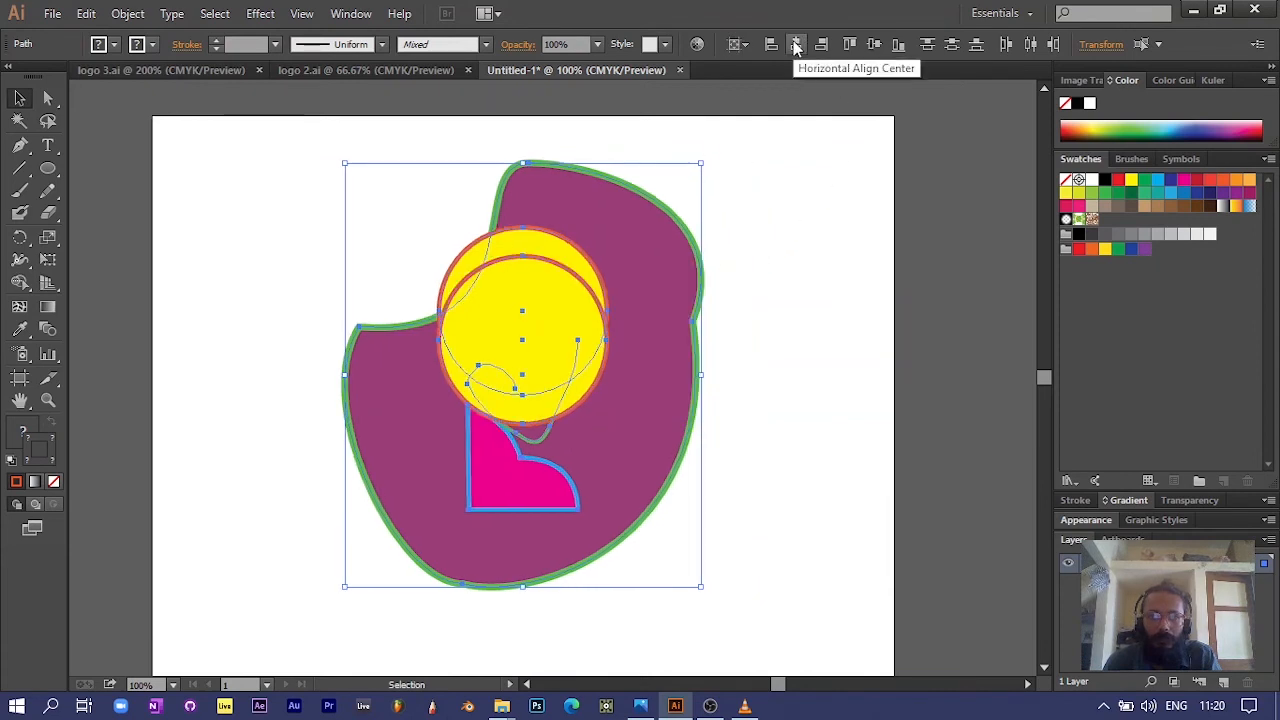
Step: Undo the horizontal center alignment and shift the yellow circles, raising the left one and lowering the right one slightly
{"action": "key", "text": "ctrl+z"}
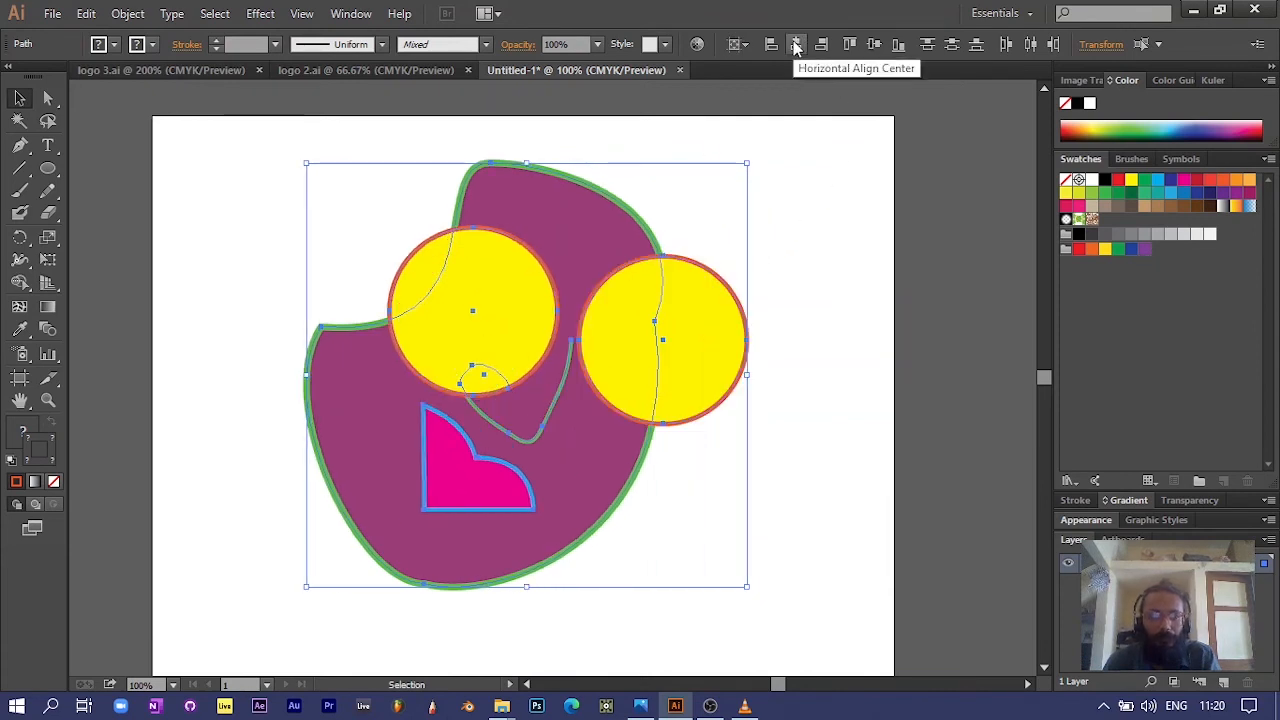
{"action": "left_click", "coordinate": [812, 229]}
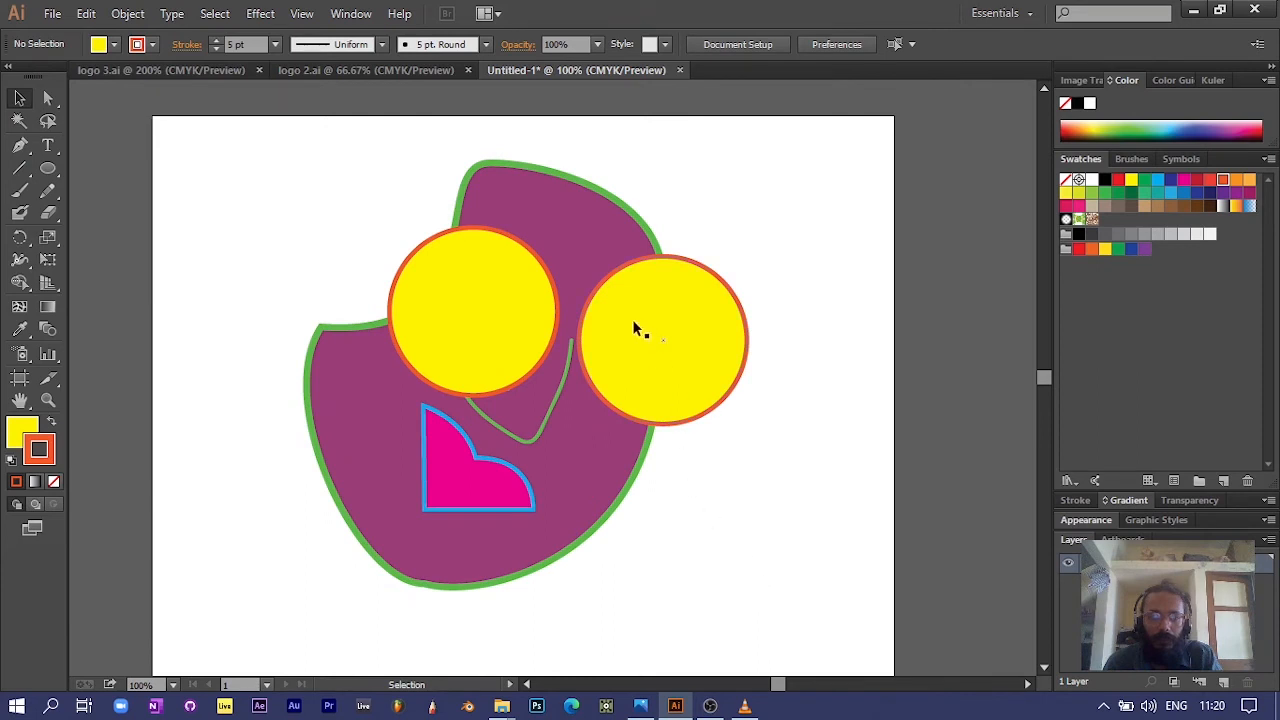
{"action": "left_click_drag", "start_coordinate": [632, 319], "coordinate": [638, 320]}
{"action": "left_click_drag", "start_coordinate": [515, 311], "coordinate": [520, 271]}
{"action": "left_click_drag", "start_coordinate": [638, 344], "coordinate": [636, 355]}
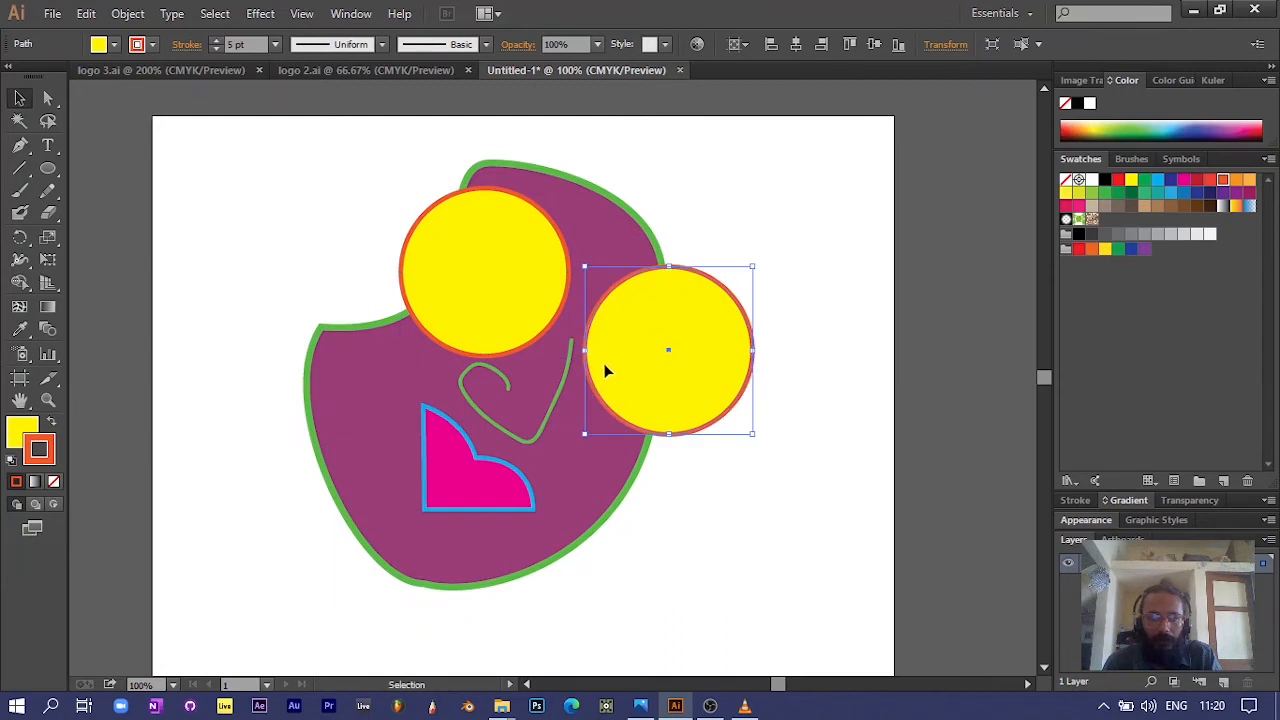
Step: Draw a short, slightly sloping line between the two yellow circles like the bridge of a pair of glasses
{"action": "left_click", "coordinate": [347, 205]}
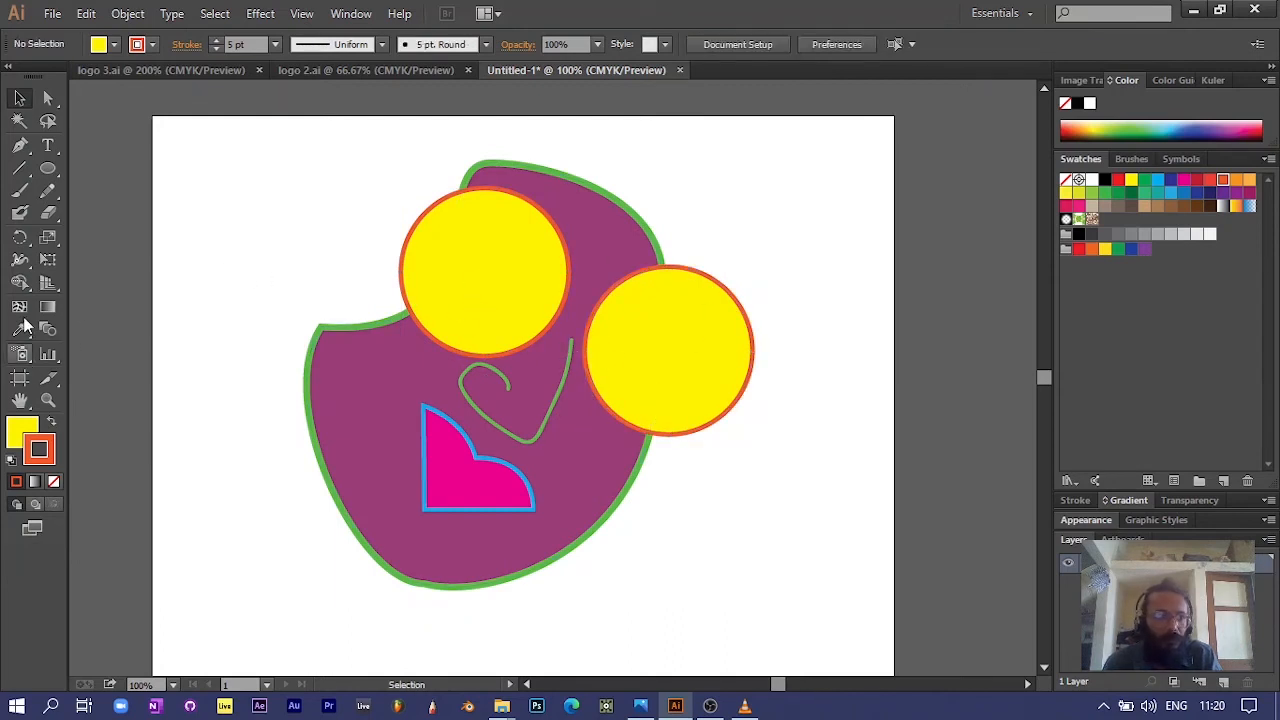
{"action": "left_click", "coordinate": [19, 168]}
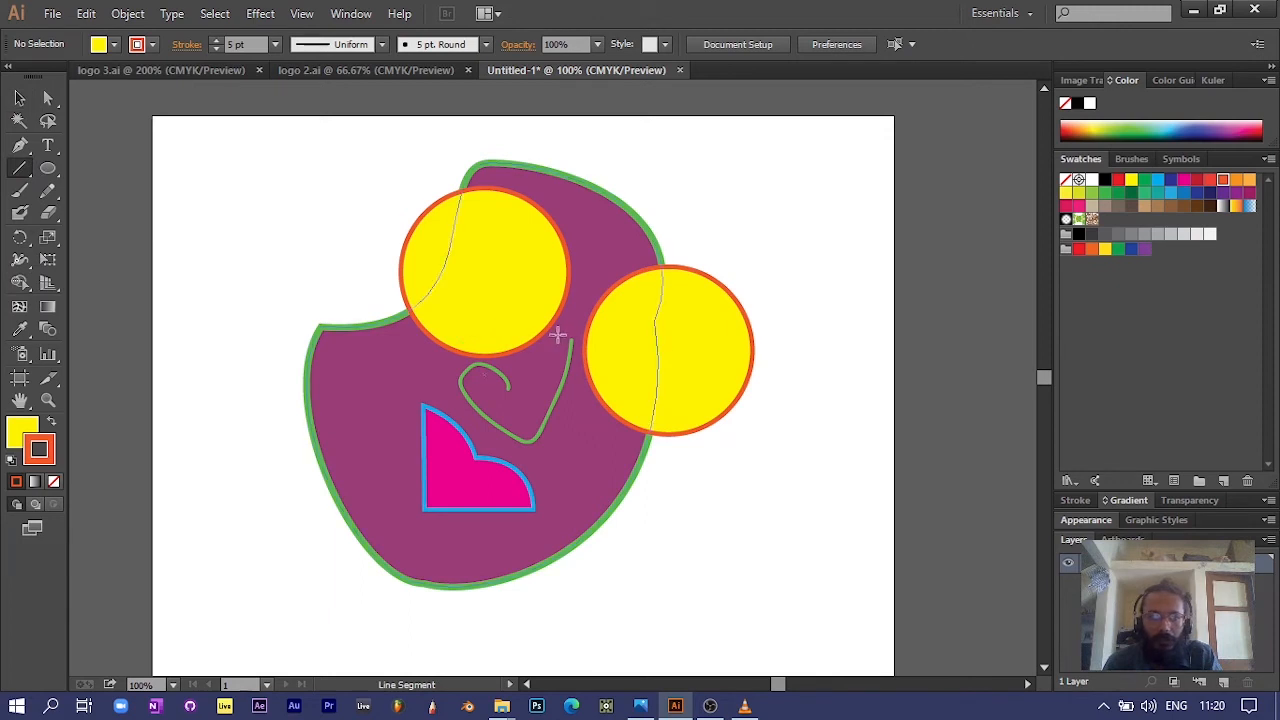
{"action": "left_click_drag", "start_coordinate": [563, 302], "coordinate": [592, 315]}
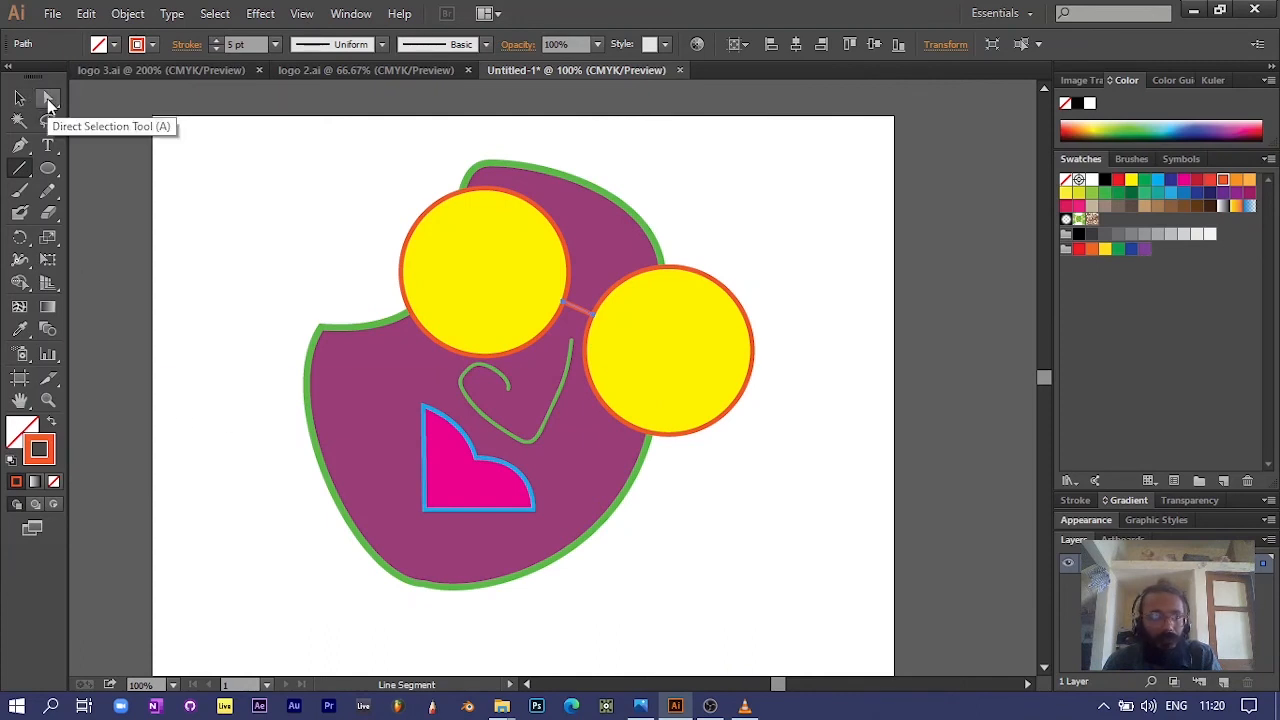
Step: Reshape the right yellow circle into a tilted, rounded-square lens by moving its anchor points and direction handles
{"action": "left_click", "coordinate": [48, 98]}
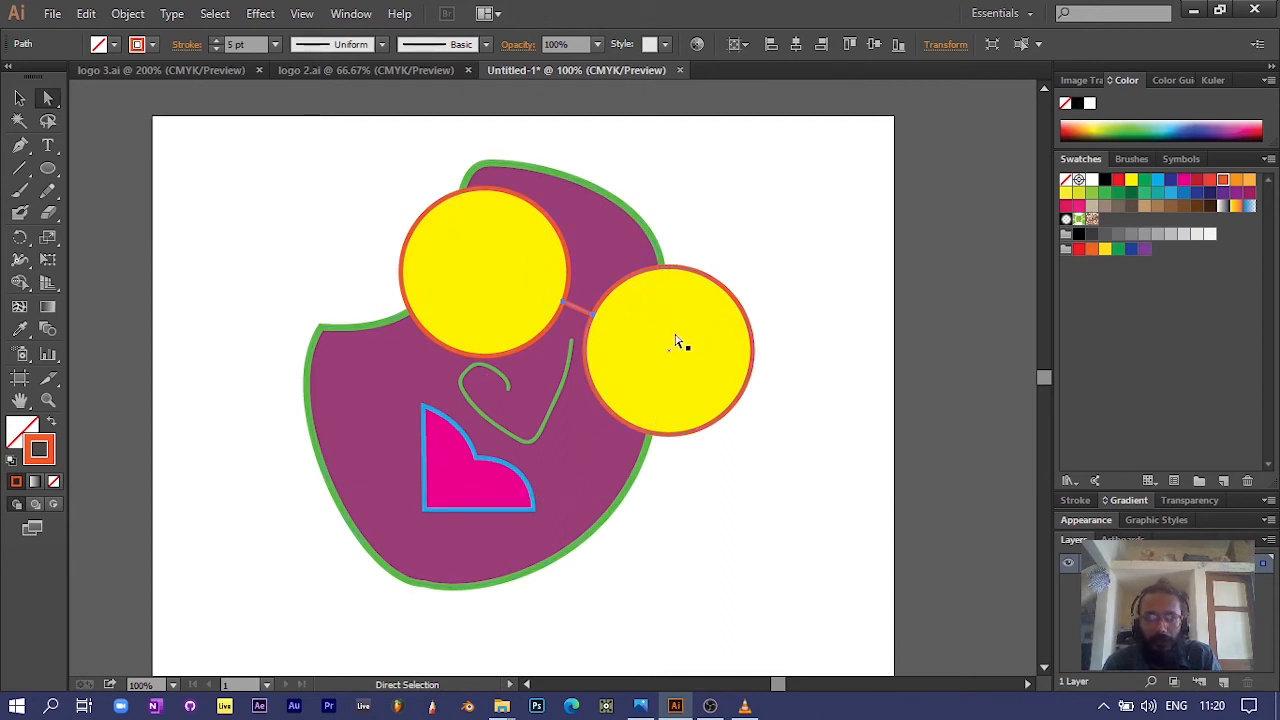
{"action": "left_click", "coordinate": [621, 323]}
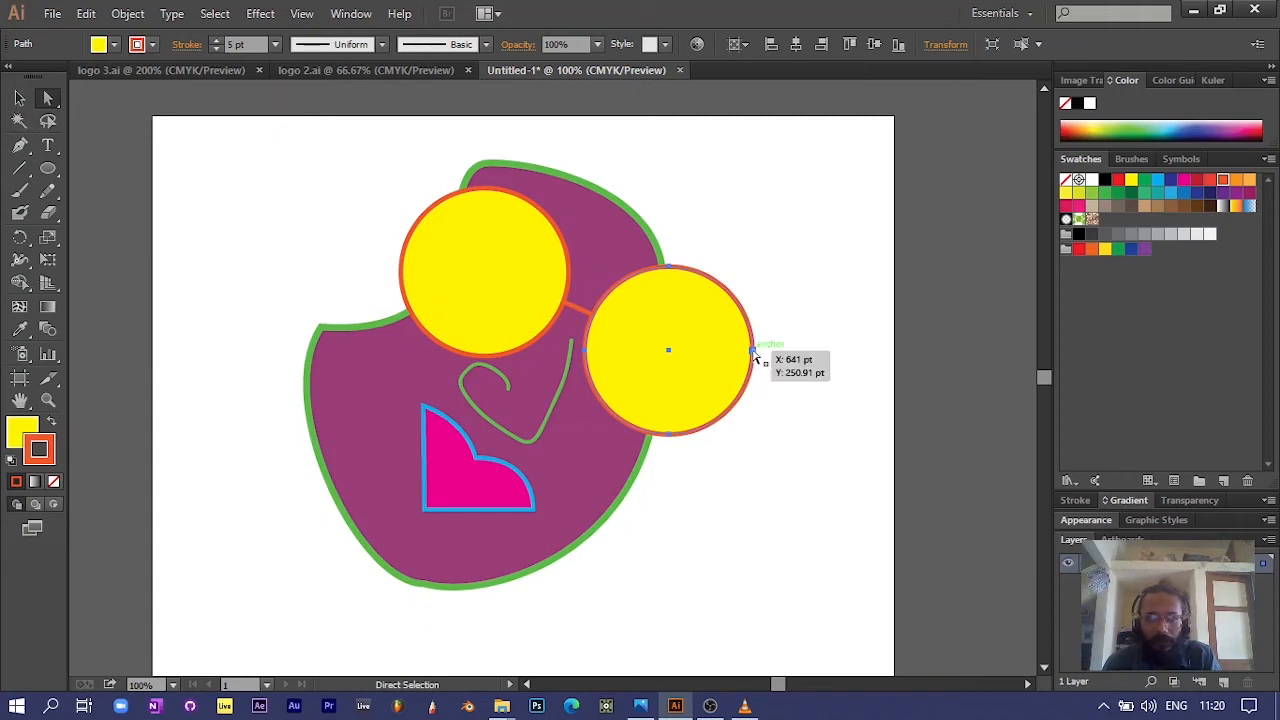
{"action": "left_click_drag", "start_coordinate": [754, 352], "coordinate": [726, 355]}
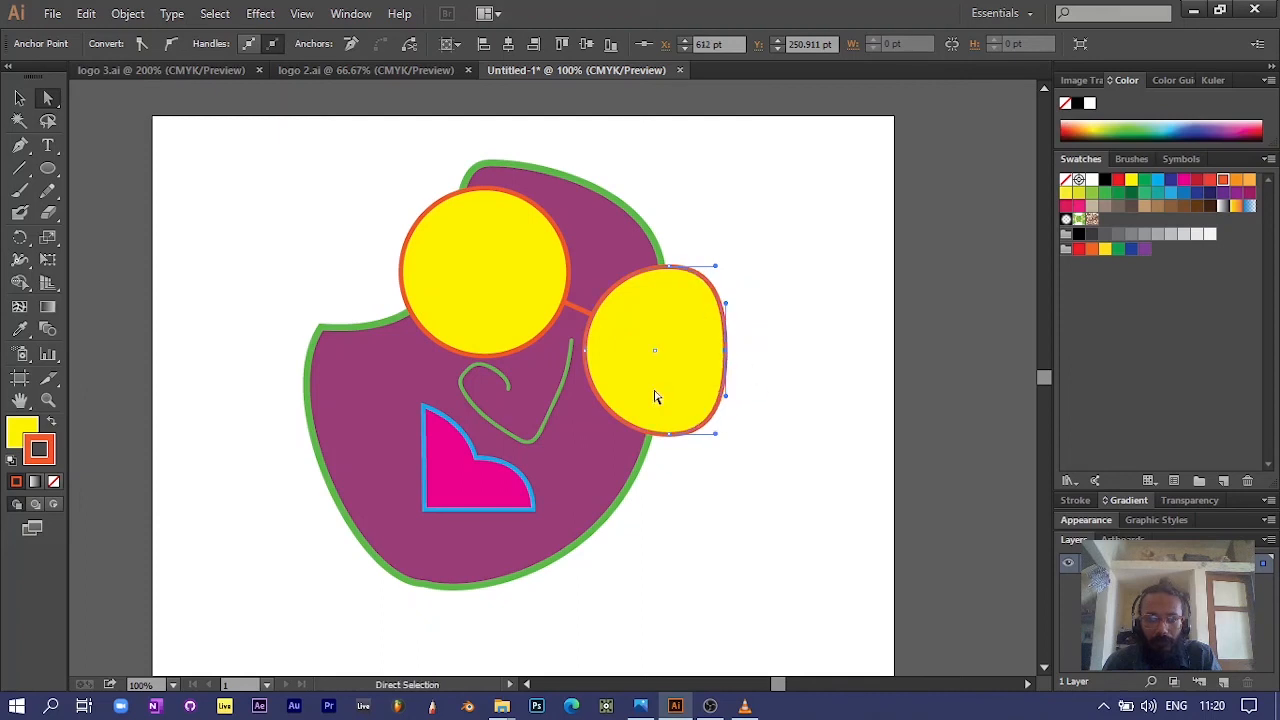
{"action": "left_click_drag", "start_coordinate": [586, 354], "coordinate": [595, 352]}
{"action": "left_click_drag", "start_coordinate": [668, 267], "coordinate": [725, 304]}
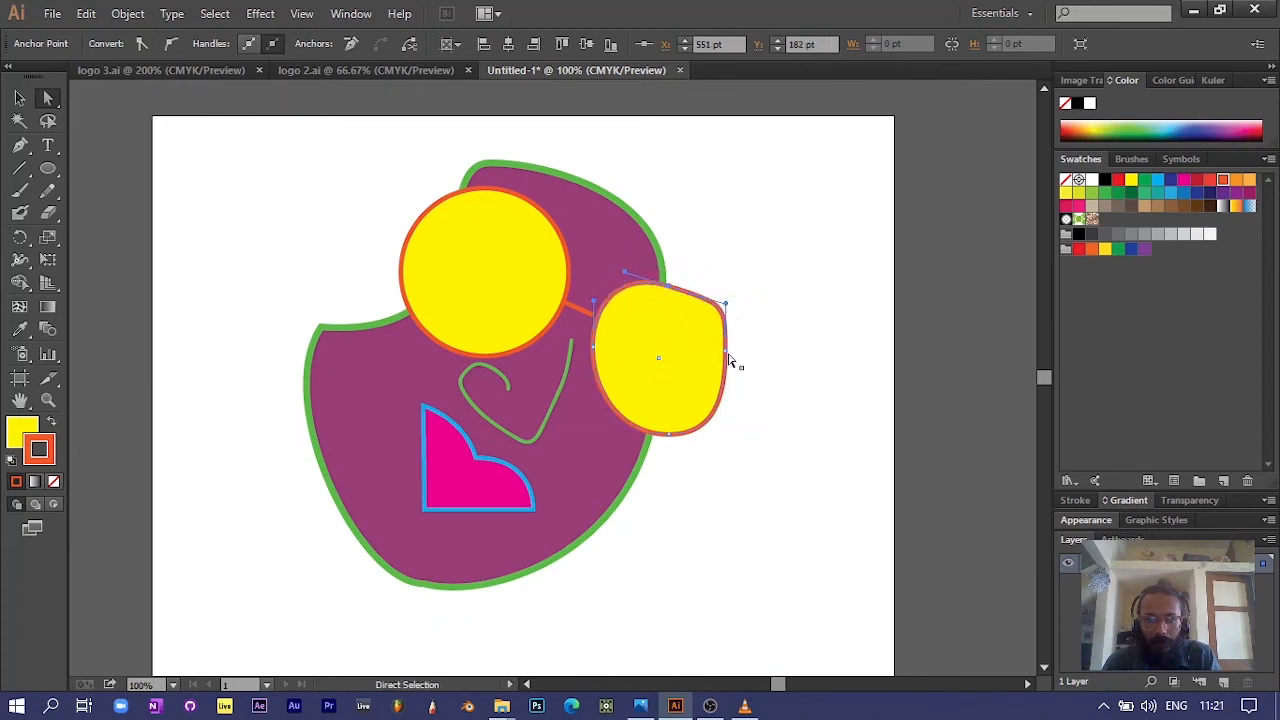
{"action": "left_click_drag", "start_coordinate": [726, 352], "coordinate": [735, 378]}
{"action": "left_click_drag", "start_coordinate": [670, 438], "coordinate": [592, 411]}
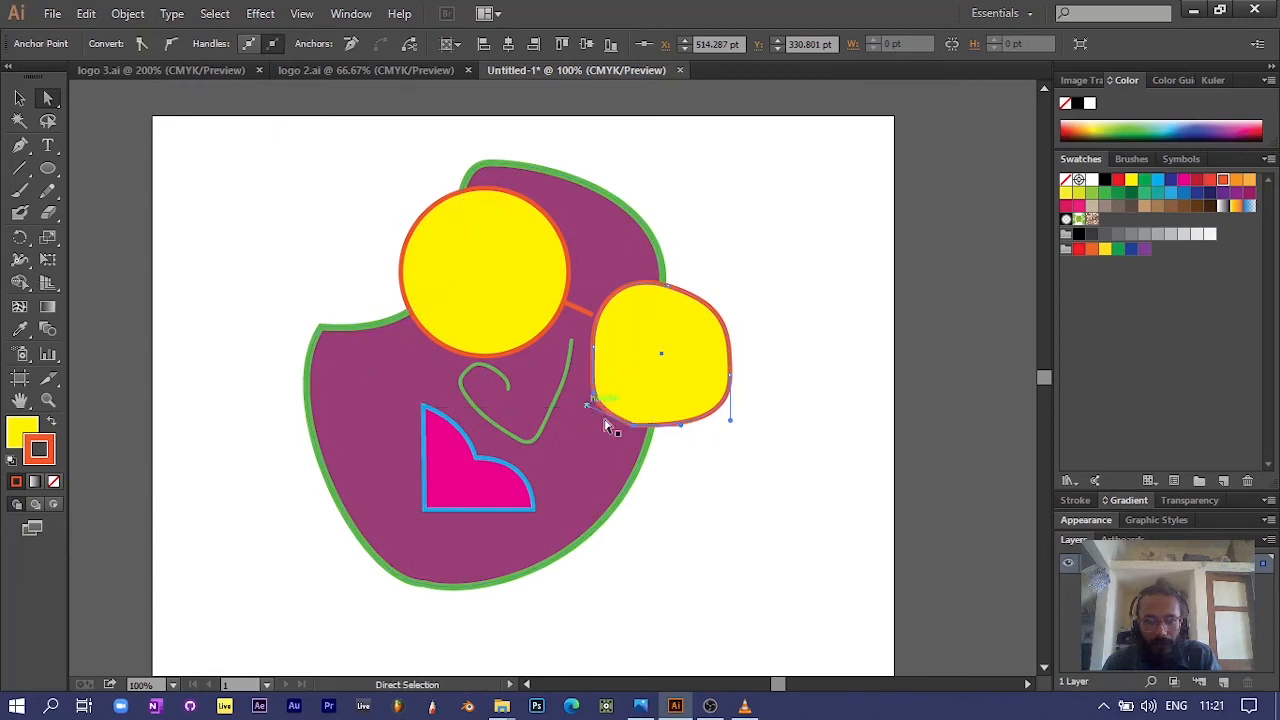
{"action": "left_click_drag", "start_coordinate": [684, 434], "coordinate": [618, 414]}
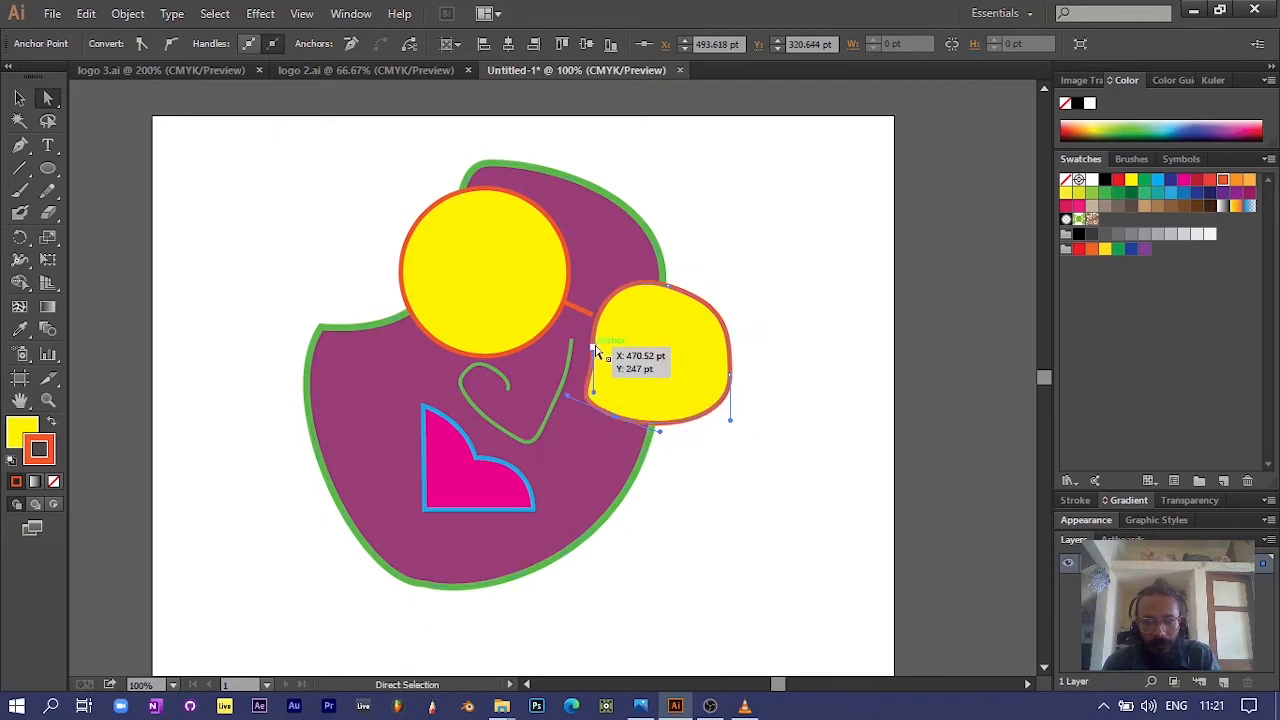
{"action": "left_click_drag", "start_coordinate": [596, 350], "coordinate": [611, 289]}
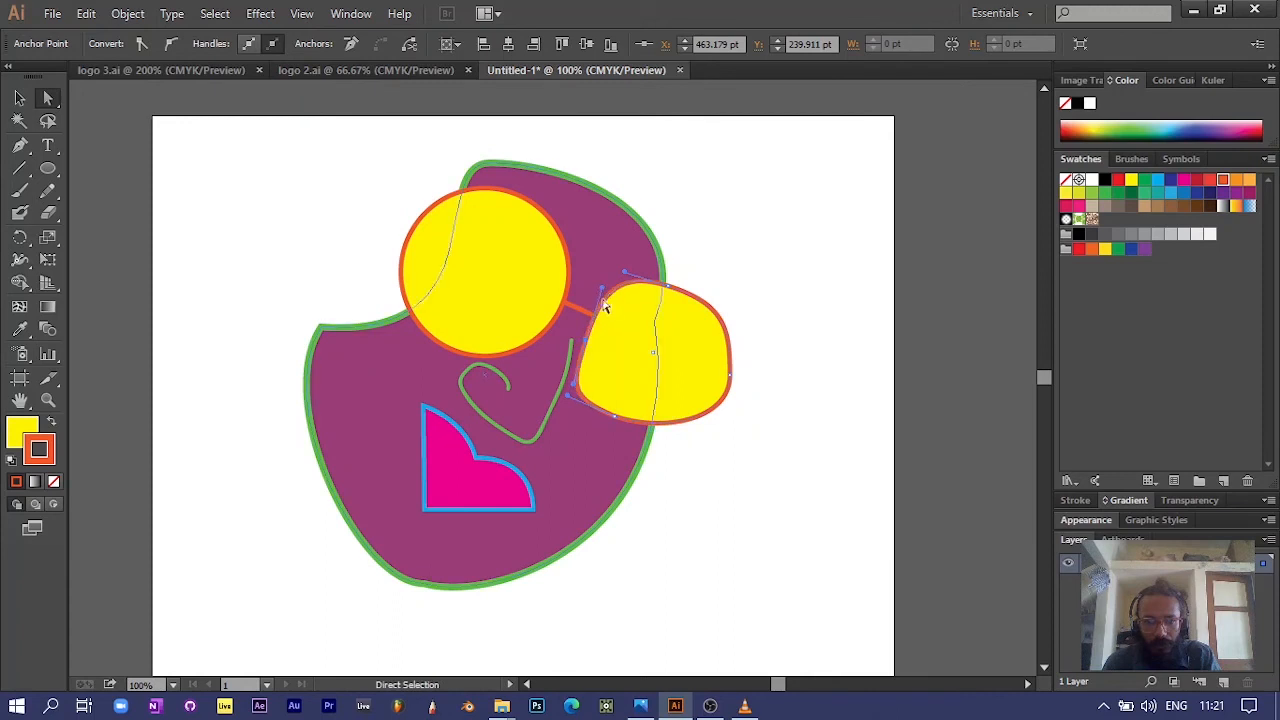
{"action": "left_click", "coordinate": [728, 383]}
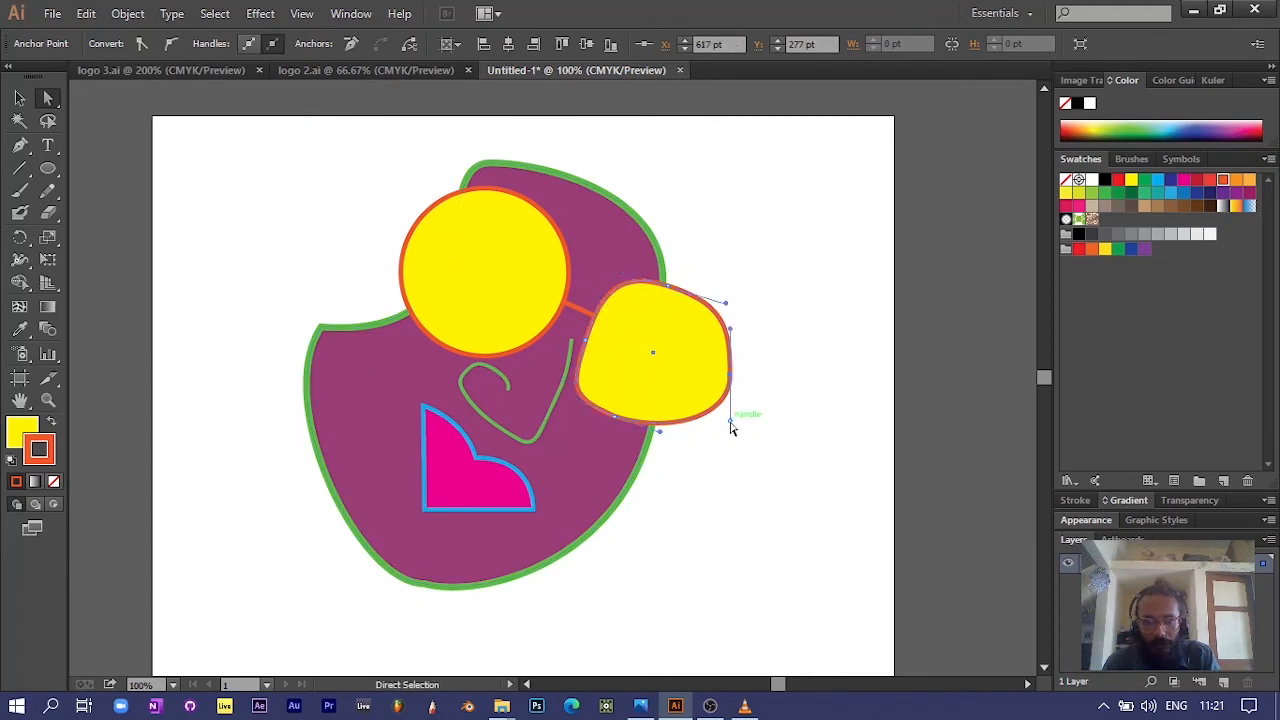
{"action": "left_click_drag", "start_coordinate": [731, 422], "coordinate": [724, 442]}
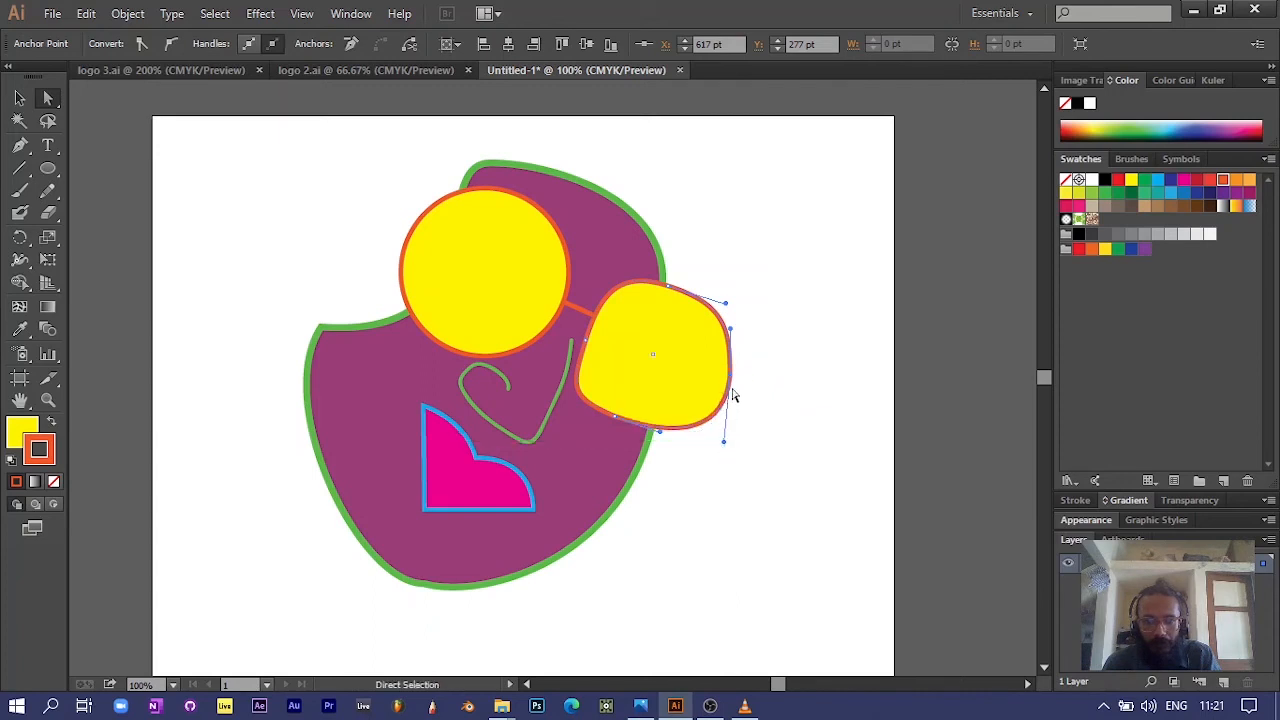
Step: Reshape the left yellow circle by tilting the direction handles of its top, right and bottom anchor points
{"action": "left_click", "coordinate": [458, 262]}
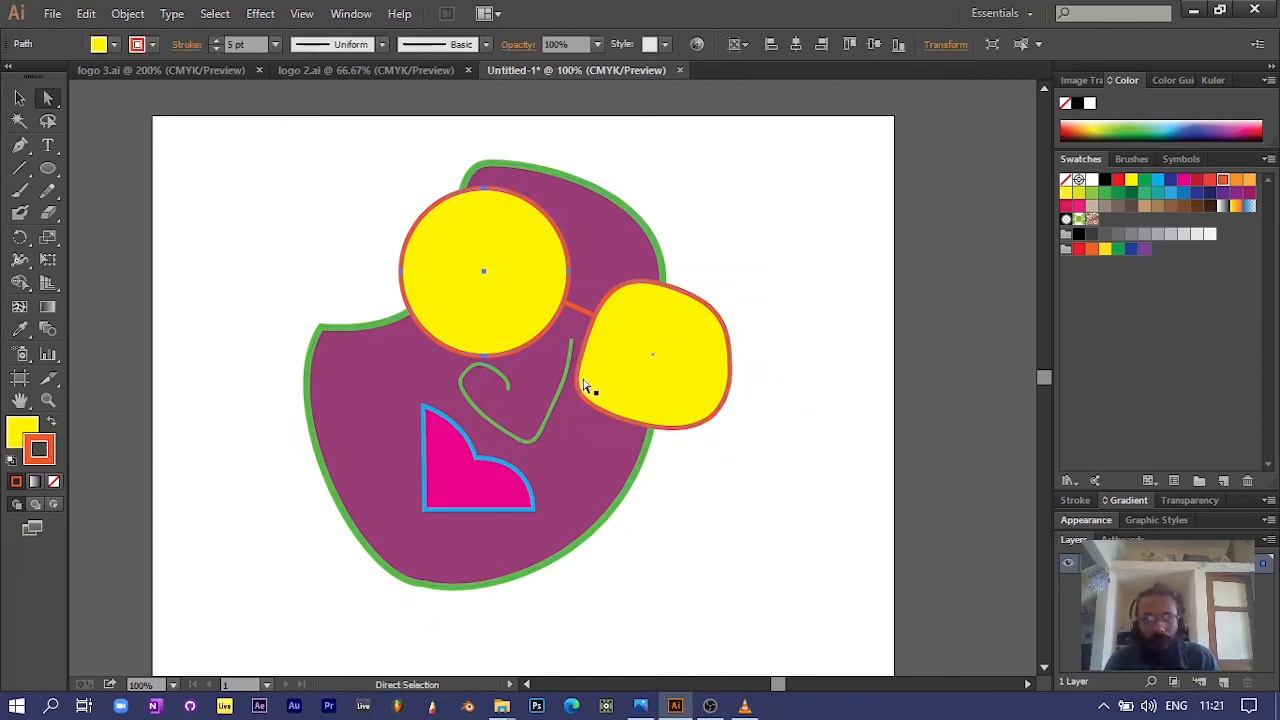
{"action": "left_click", "coordinate": [485, 193]}
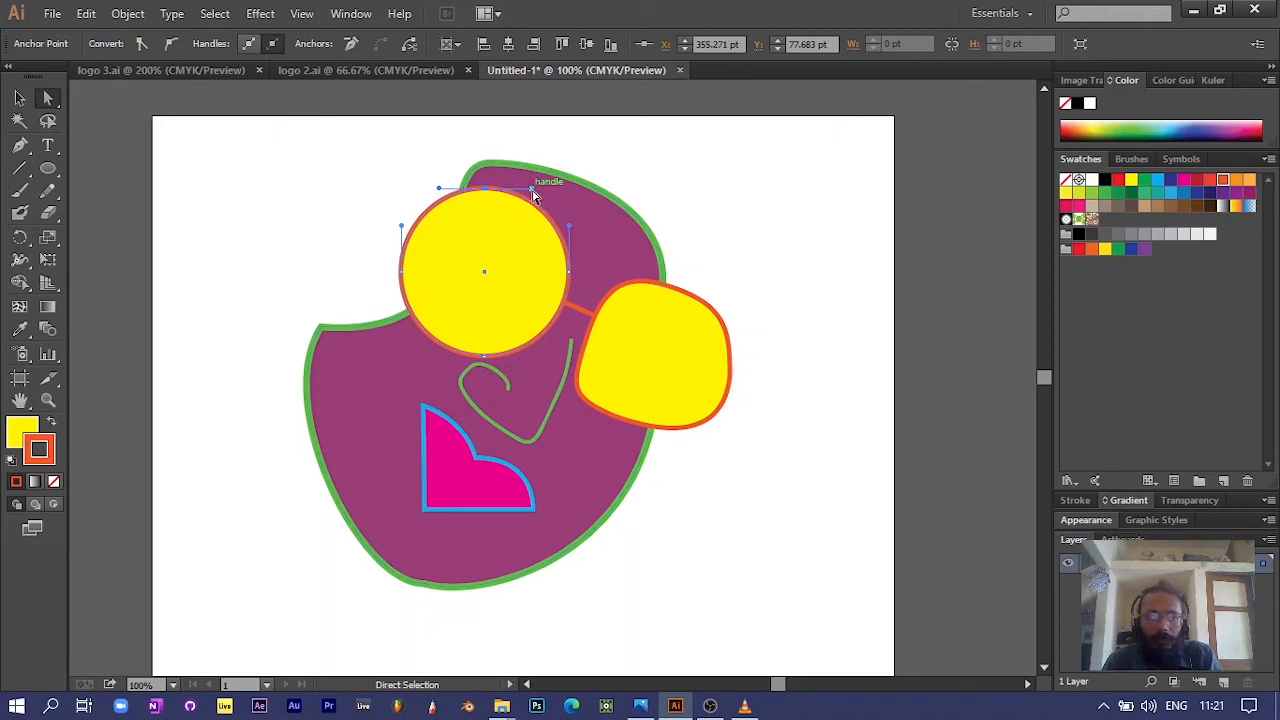
{"action": "left_click_drag", "start_coordinate": [532, 192], "coordinate": [549, 216]}
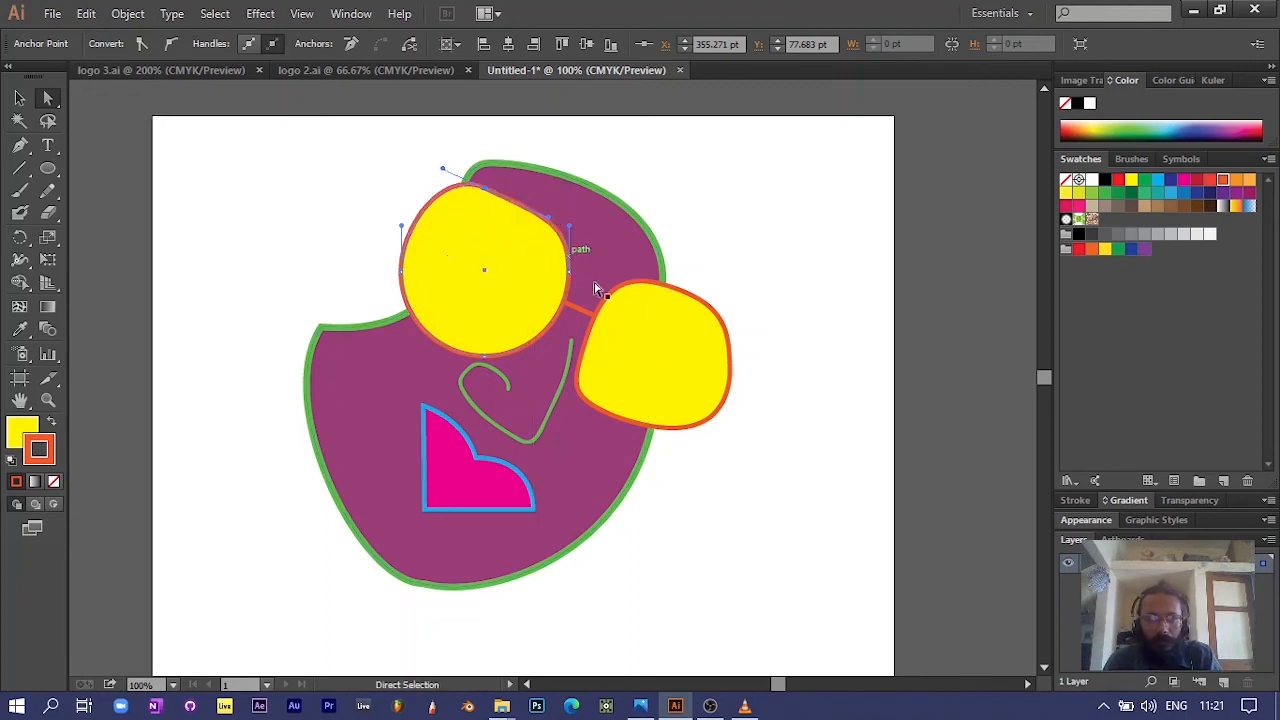
{"action": "left_click_drag", "start_coordinate": [570, 278], "coordinate": [569, 292]}
{"action": "left_click_drag", "start_coordinate": [567, 338], "coordinate": [553, 338]}
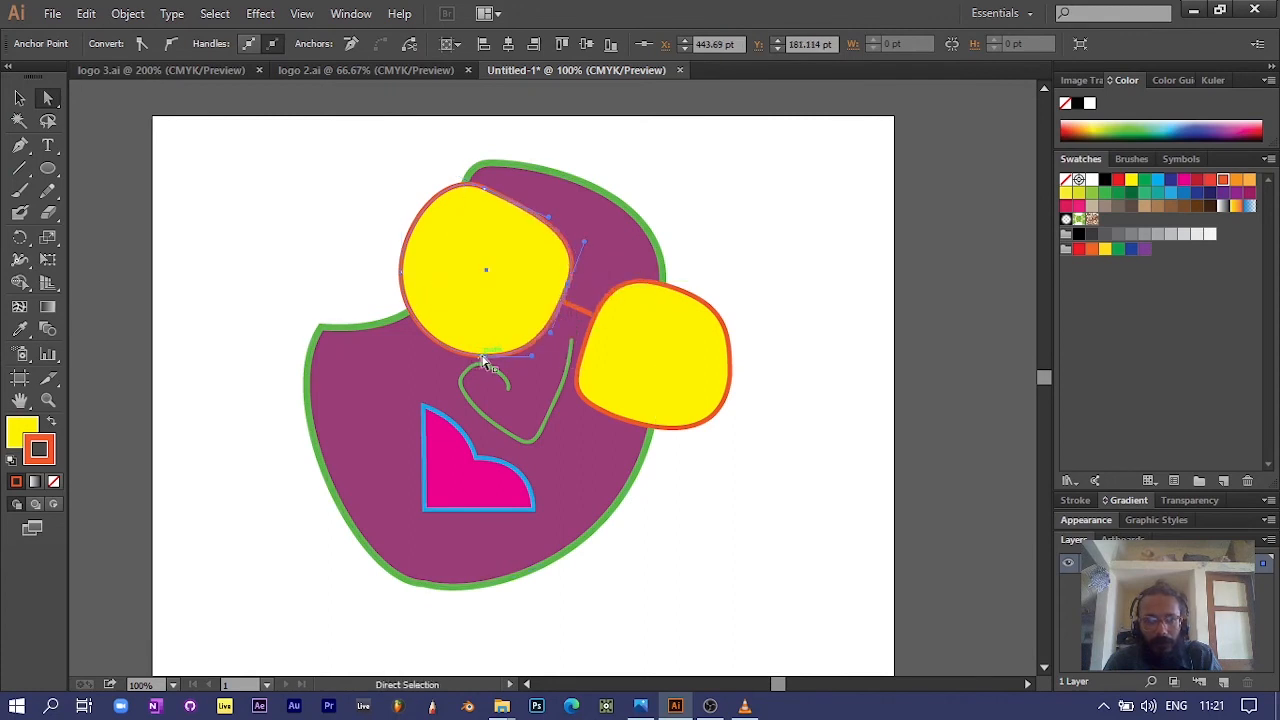
{"action": "left_click_drag", "start_coordinate": [484, 362], "coordinate": [439, 346]}
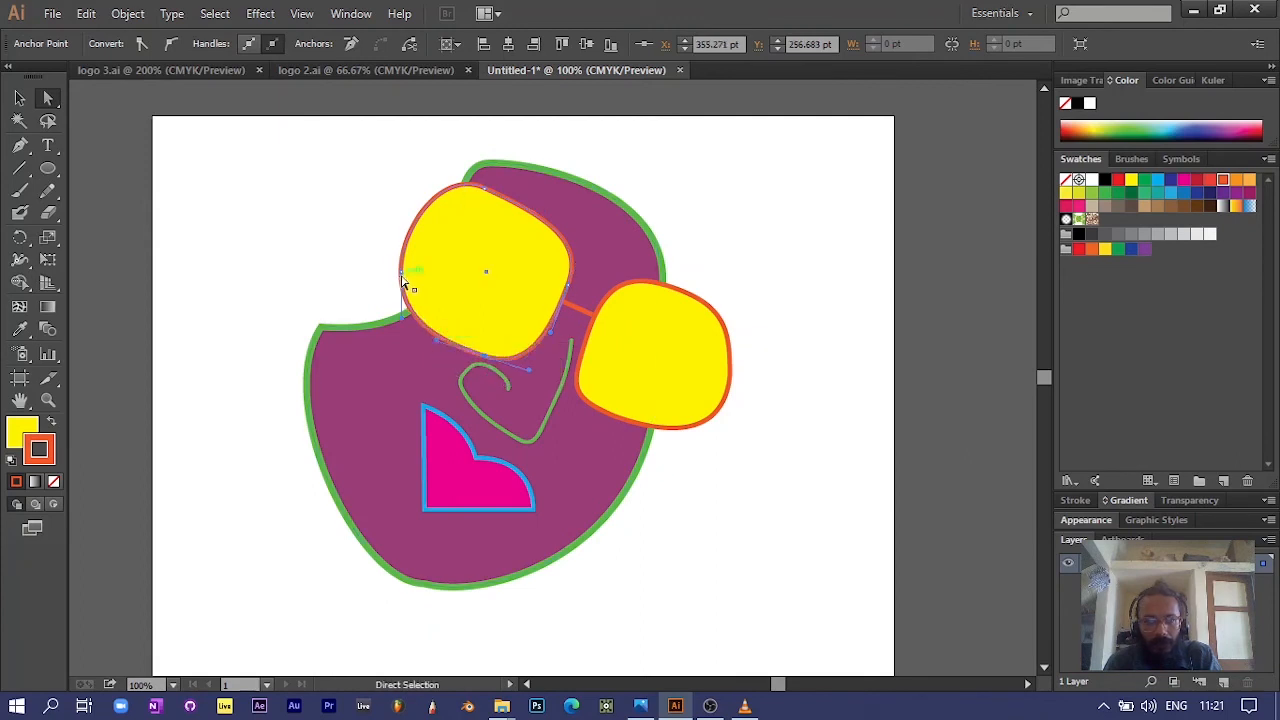
Step: Adjust the left lens's top anchor point, convert it to smooth and angle its handle upward to the right
{"action": "left_click_drag", "start_coordinate": [485, 192], "coordinate": [418, 198]}
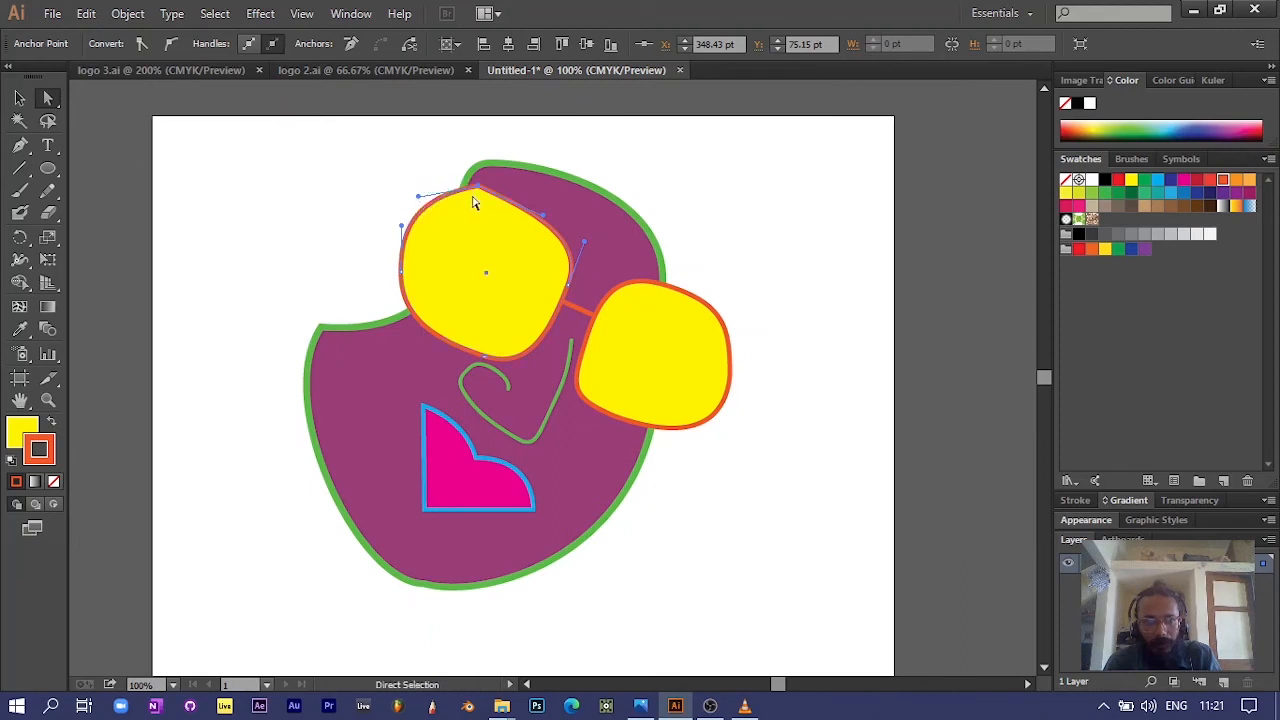
{"action": "left_click", "coordinate": [478, 187]}
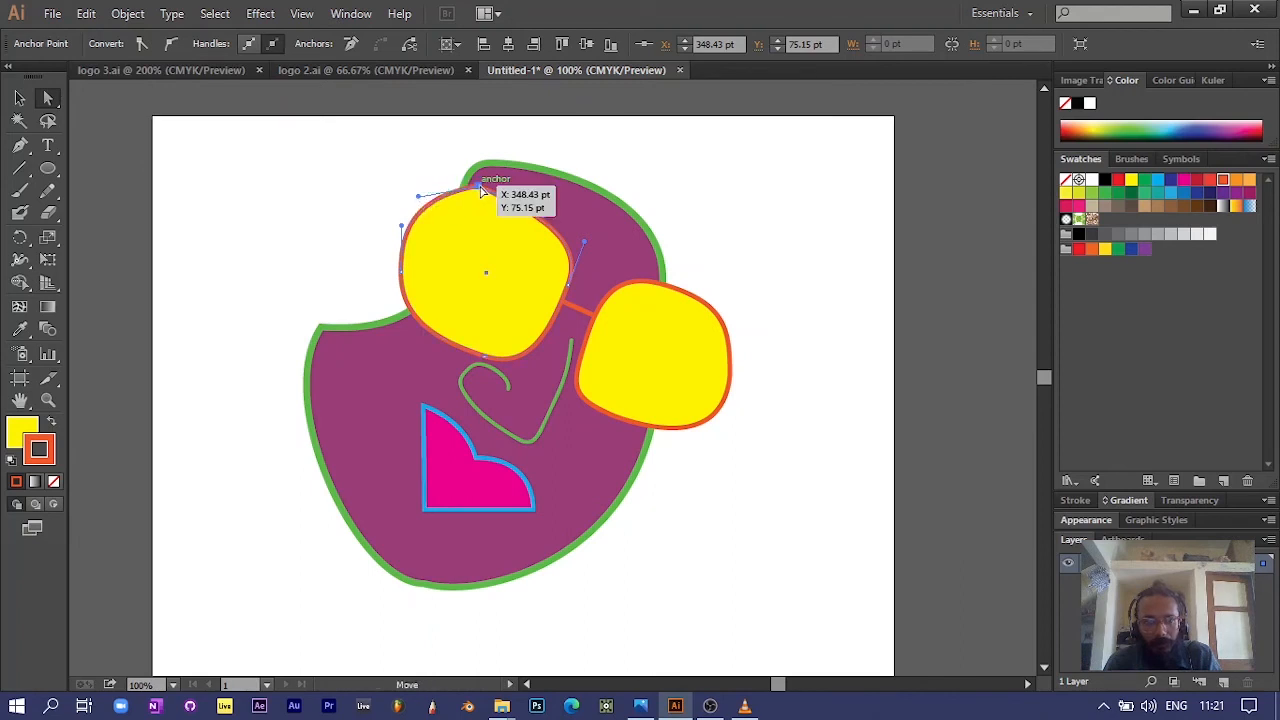
{"action": "left_click", "coordinate": [176, 46]}
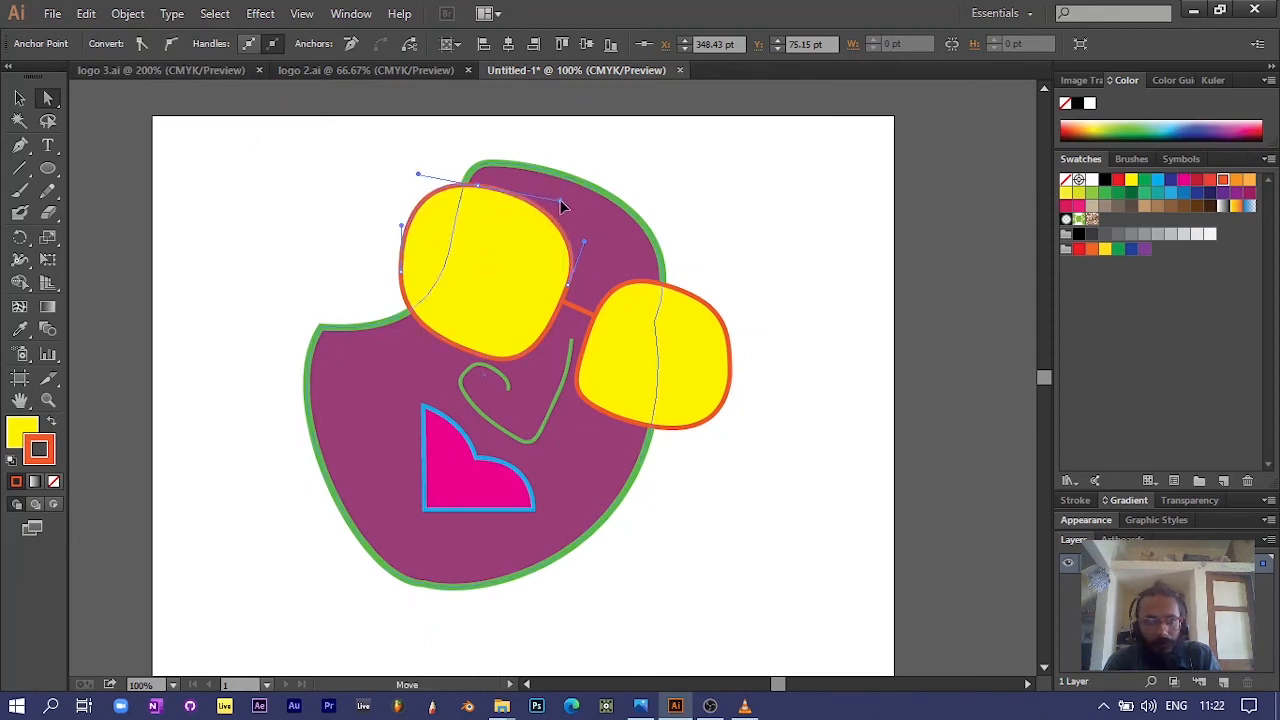
{"action": "left_click_drag", "start_coordinate": [550, 195], "coordinate": [533, 172]}
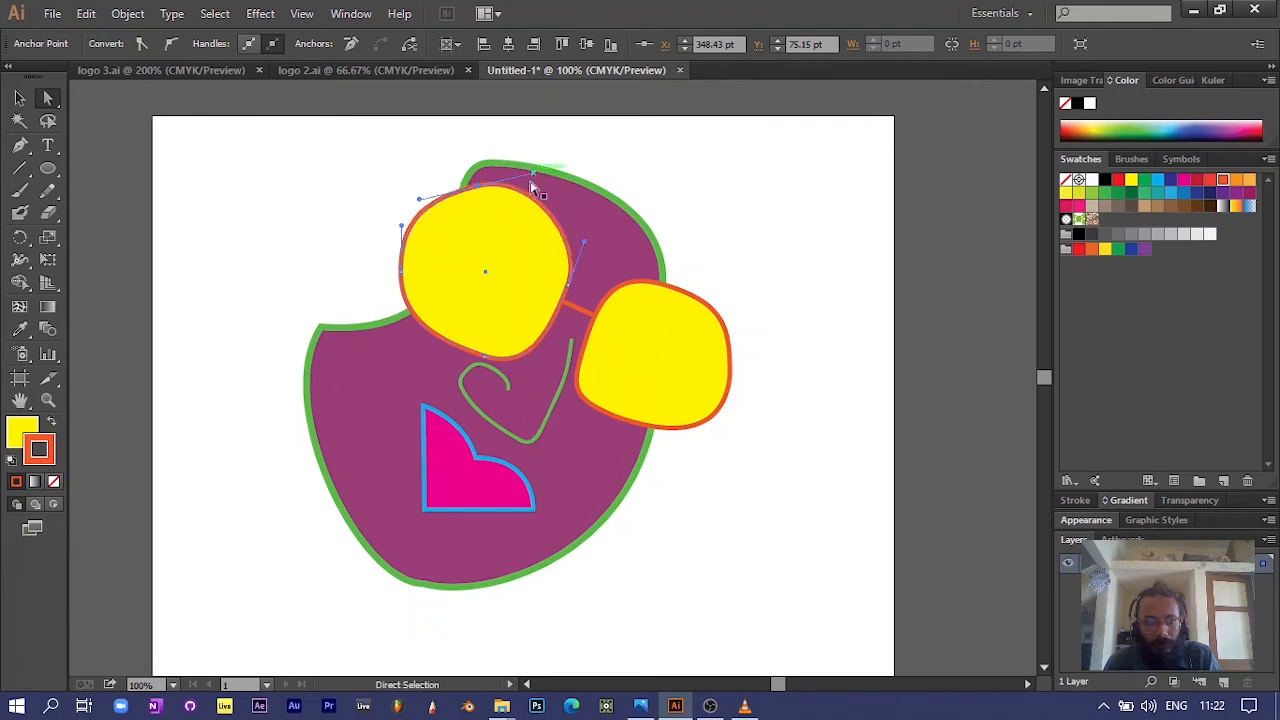
{"action": "left_click", "coordinate": [338, 236]}
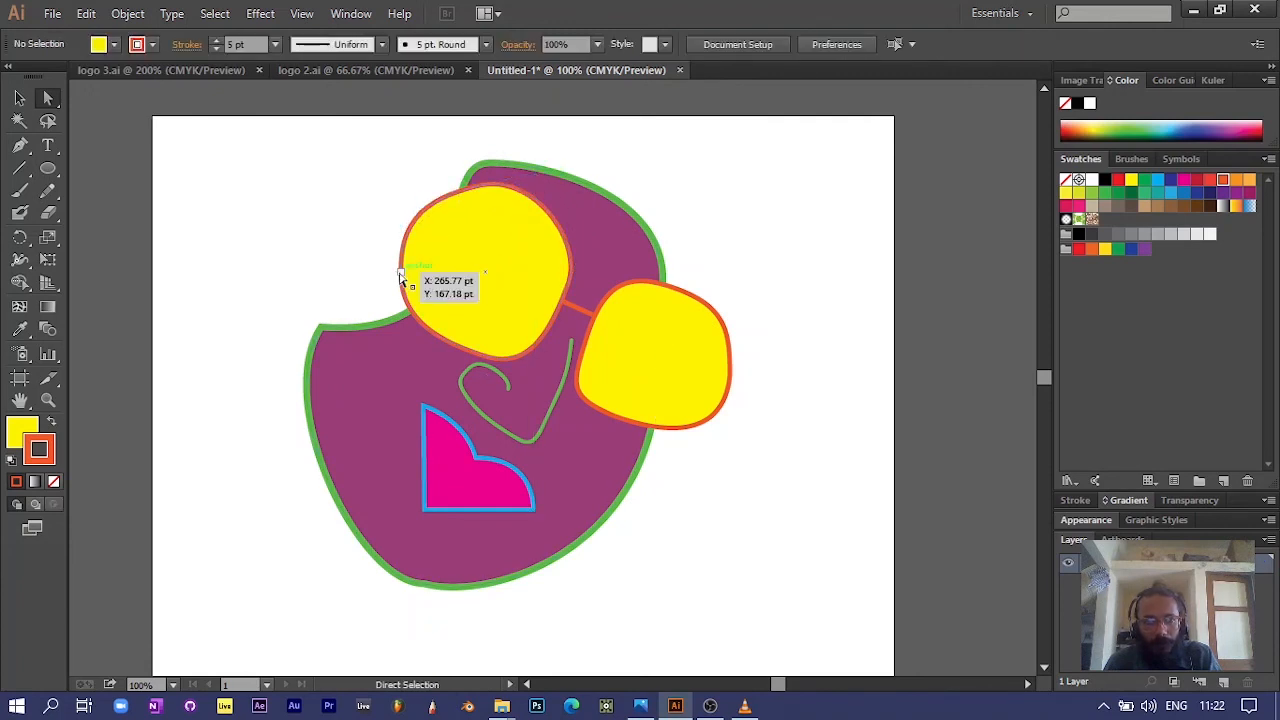
Step: Pull the leftmost anchor point of the left yellow lens slightly outward to widen it
{"action": "left_click", "coordinate": [401, 273]}
{"action": "left_click_drag", "start_coordinate": [401, 278], "coordinate": [388, 276]}
{"action": "left_click", "coordinate": [756, 535]}
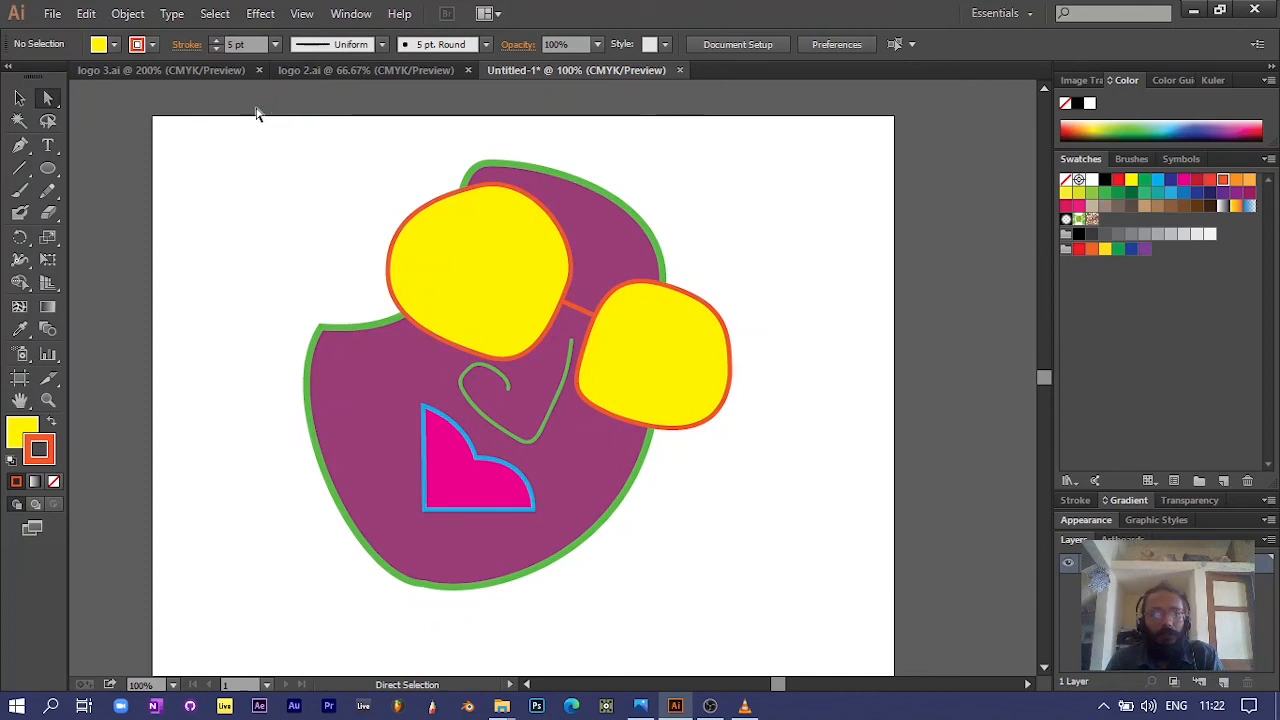
Step: Select all the artwork of the face-like figure and group it
{"action": "left_click_drag", "start_coordinate": [202, 150], "coordinate": [834, 645]}
{"action": "right_click", "coordinate": [593, 359]}
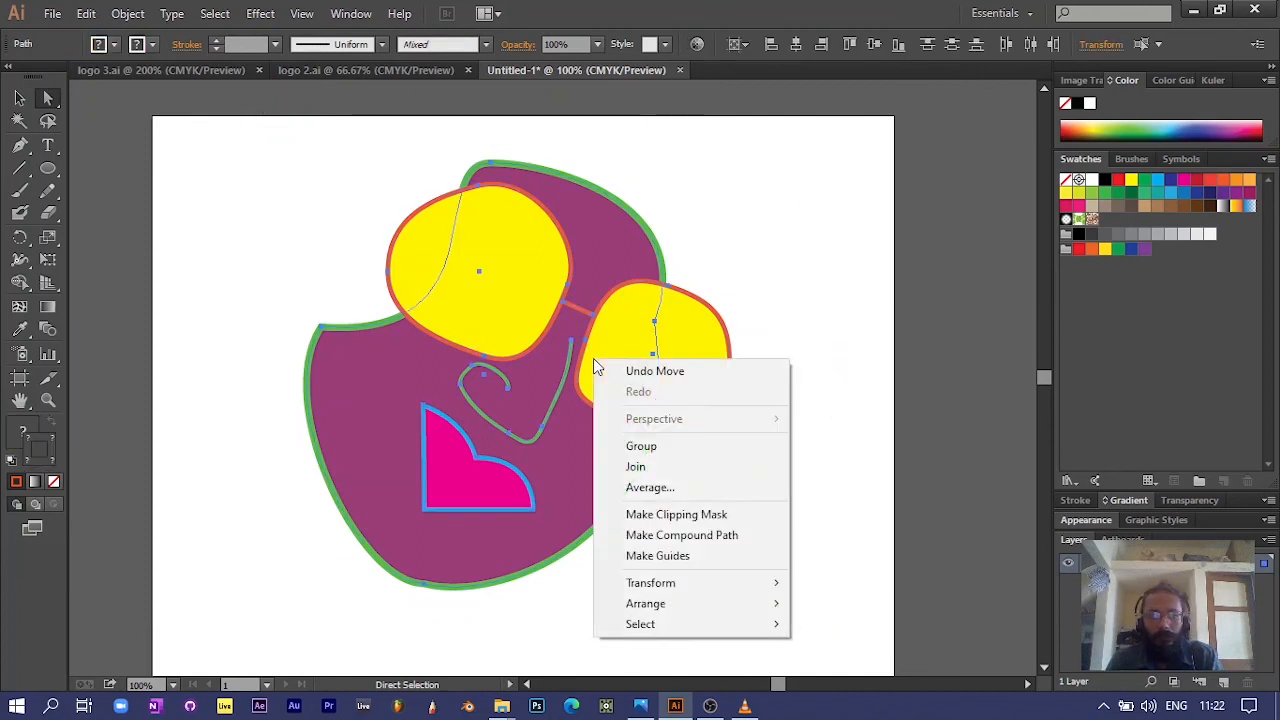
{"action": "left_click", "coordinate": [659, 456]}
{"action": "mouse_move", "coordinate": [620, 378]}
{"action": "left_mouse_down"}
{"action": "mouse_move", "coordinate": [694, 430]}
{"action": "mouse_move", "coordinate": [798, 424]}
{"action": "mouse_move", "coordinate": [617, 381]}
{"action": "mouse_move", "coordinate": [649, 383]}
{"action": "mouse_move", "coordinate": [635, 381]}
{"action": "left_mouse_up"}
{"action": "left_click", "coordinate": [316, 204]}
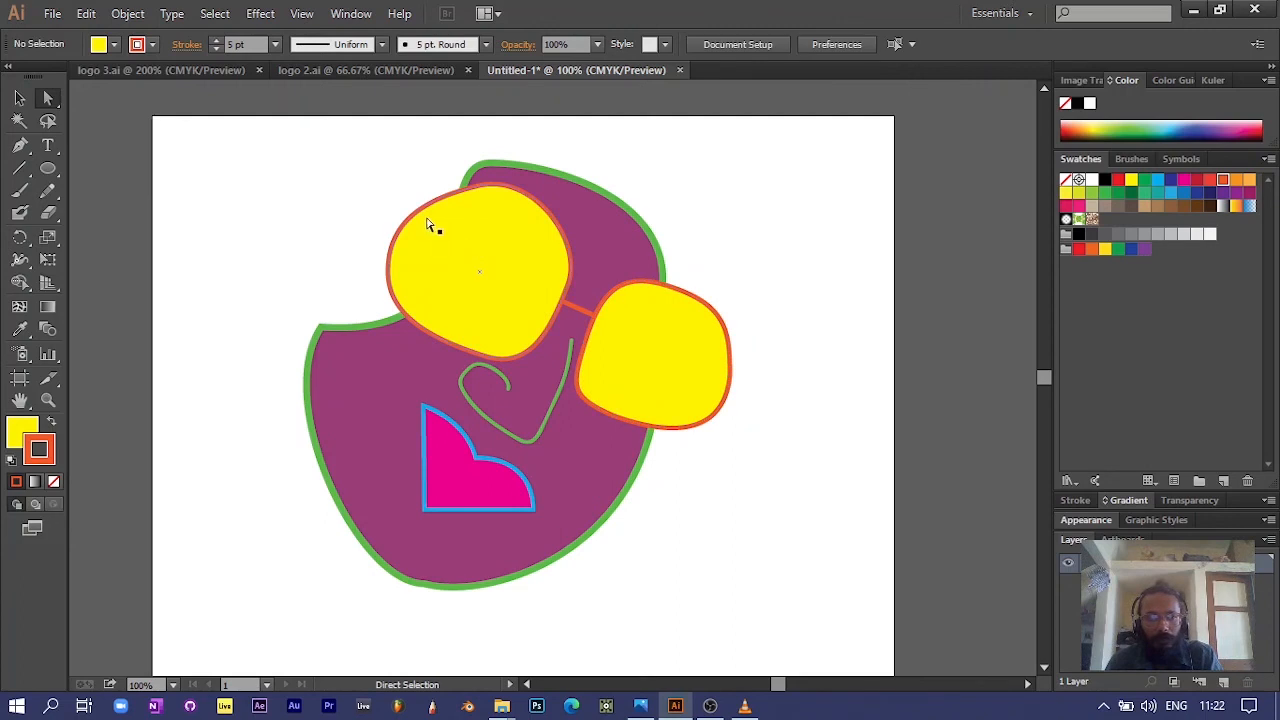
Step: Select the whole grouped figure, ungroup it and group it again
{"action": "left_click", "coordinate": [489, 164]}
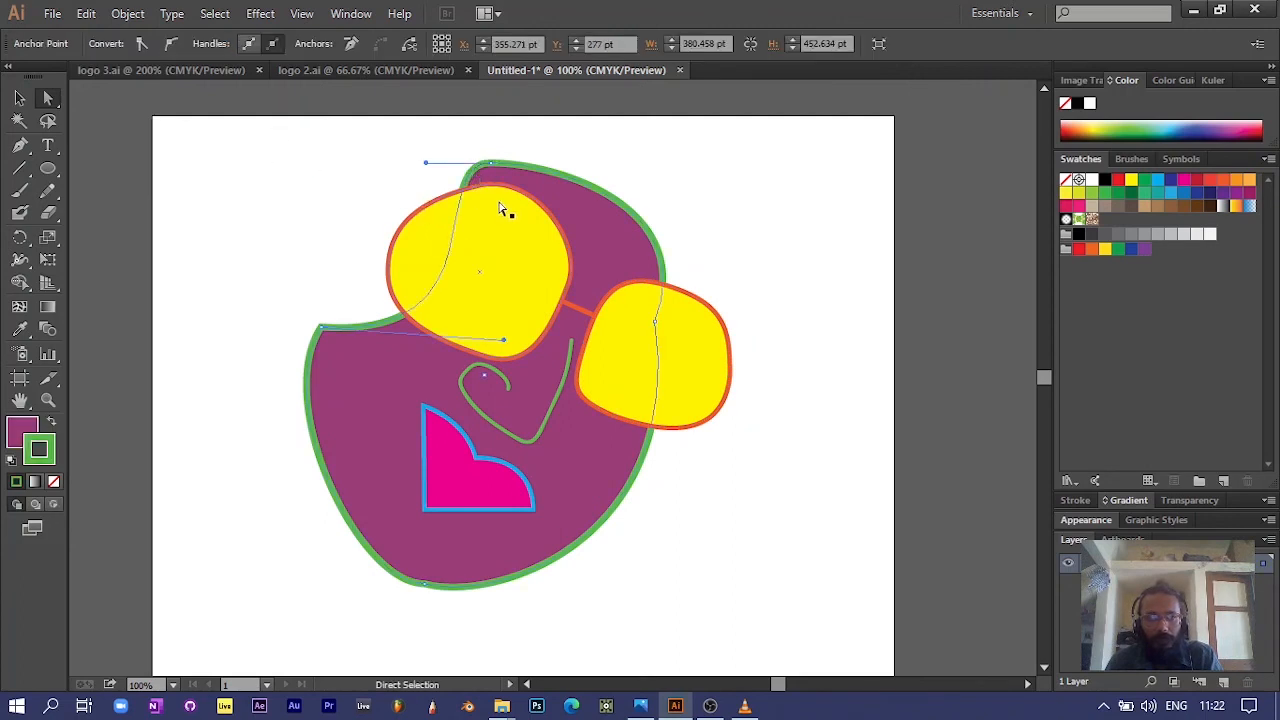
{"action": "left_click", "coordinate": [19, 97]}
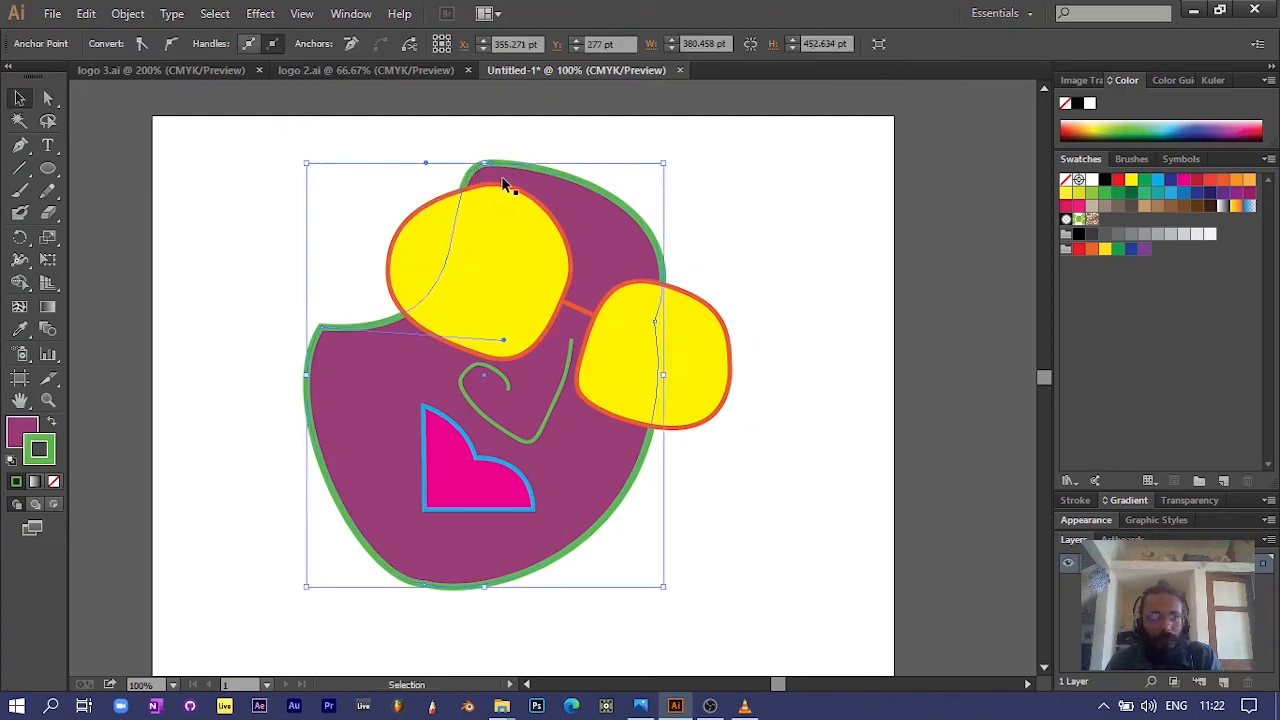
{"action": "left_click", "coordinate": [362, 222]}
{"action": "left_click_drag", "start_coordinate": [253, 165], "coordinate": [822, 604]}
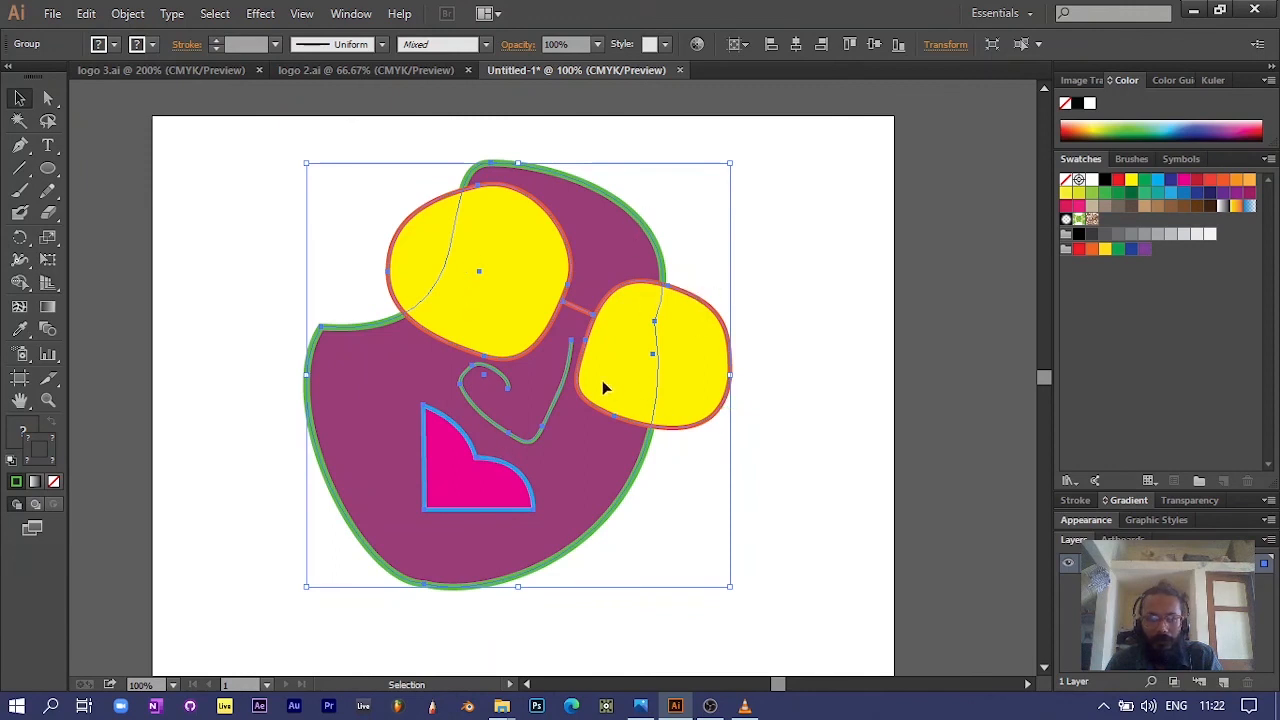
{"action": "right_click", "coordinate": [585, 451]}
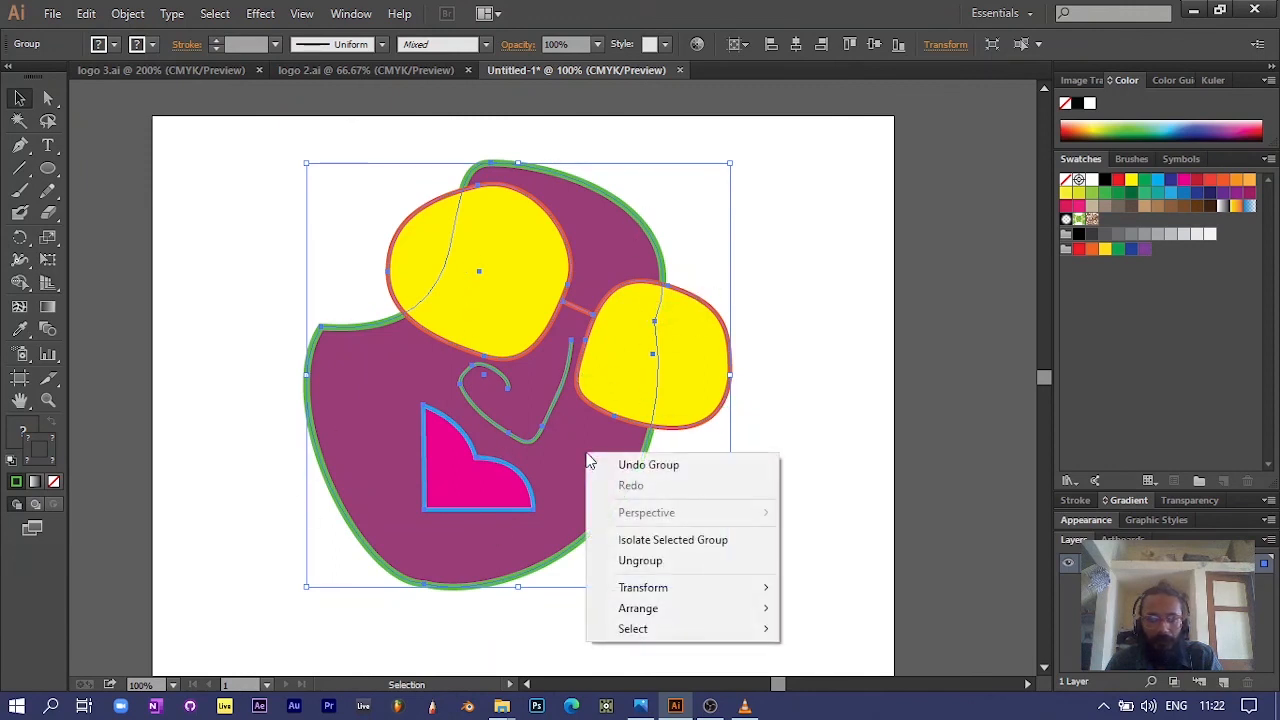
{"action": "left_click", "coordinate": [672, 560]}
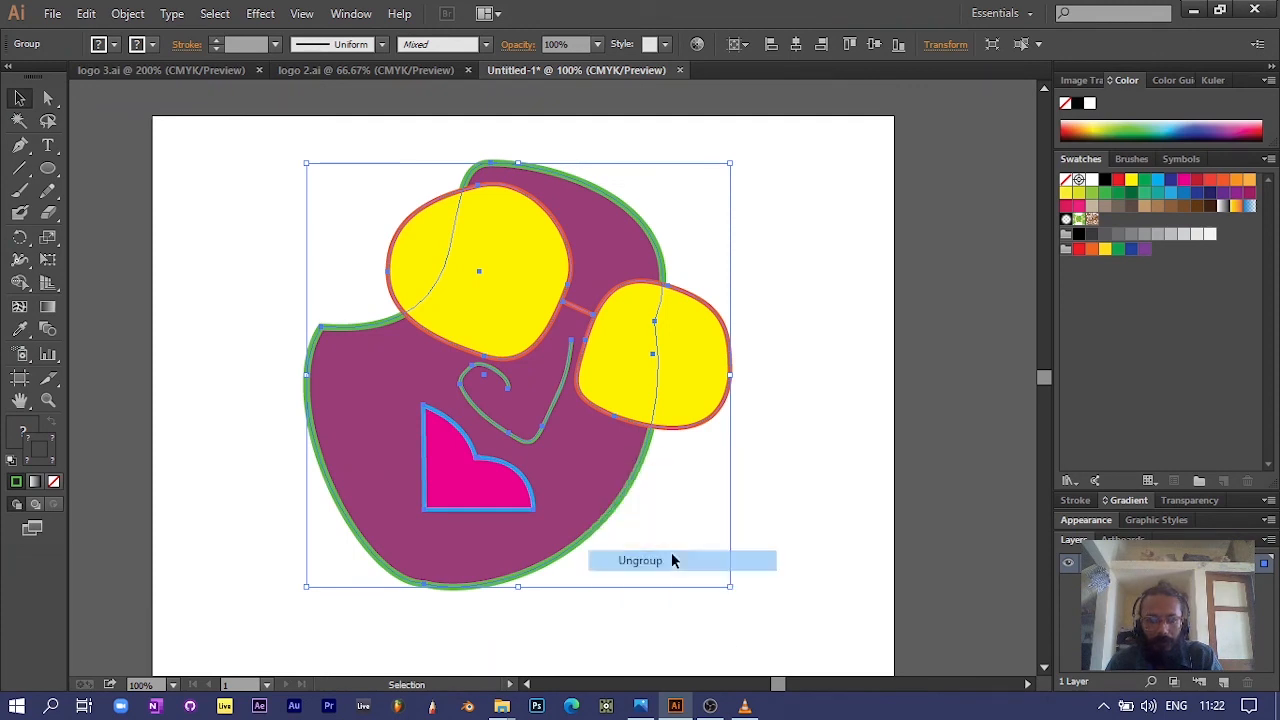
{"action": "right_click", "coordinate": [552, 447]}
{"action": "left_click", "coordinate": [605, 258]}
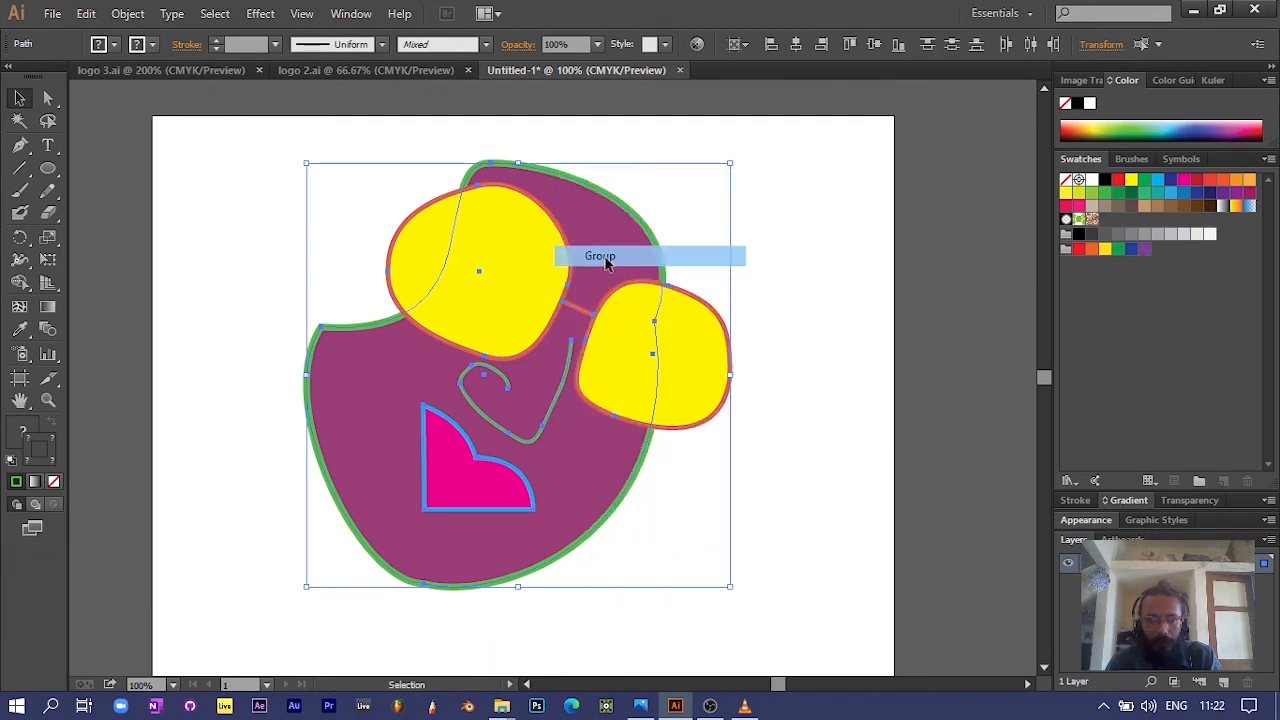
Step: Move the grouped figure across the artboard and back, leaving it slightly above and to the right of its starting place
{"action": "left_click", "coordinate": [775, 318]}
{"action": "left_click_drag", "start_coordinate": [599, 246], "coordinate": [303, 223]}
{"action": "left_click_drag", "start_coordinate": [303, 223], "coordinate": [626, 240]}
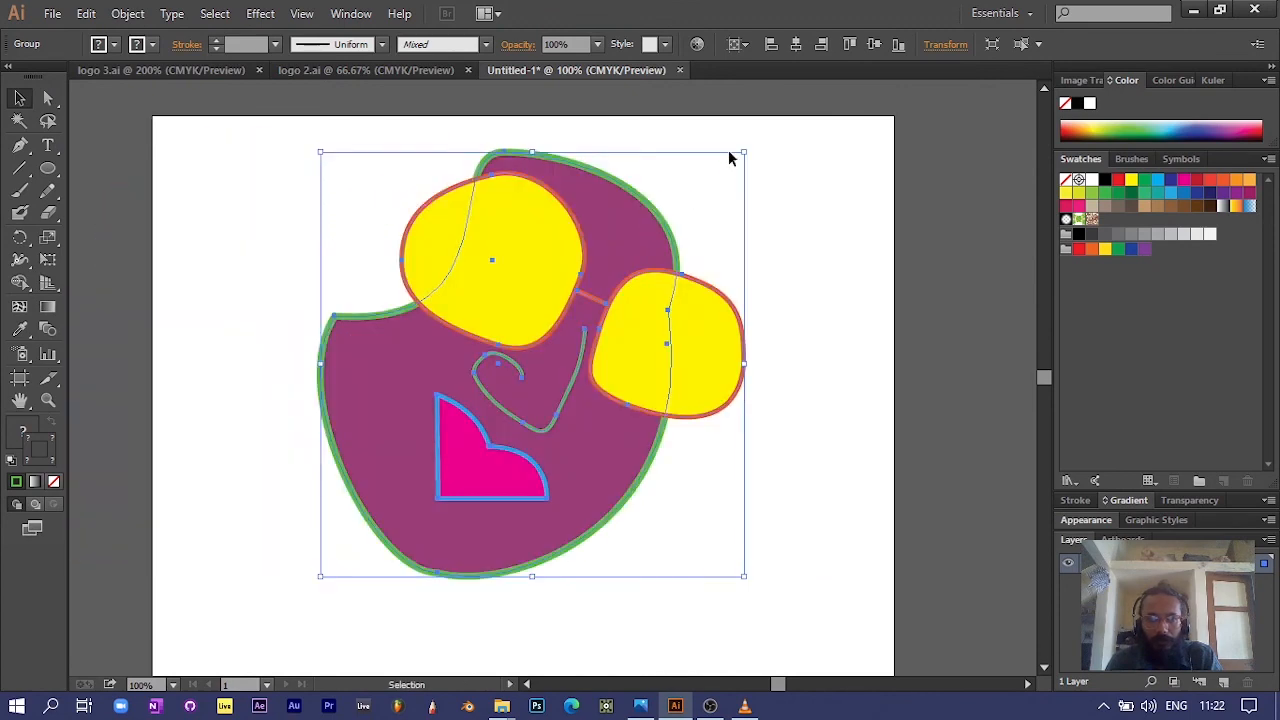
Step: Scale the grouped figure down proportionally to about three quarters of its size, move it up the artboard and deselect it
{"action": "left_click_drag", "start_coordinate": [745, 152], "coordinate": [622, 262]}
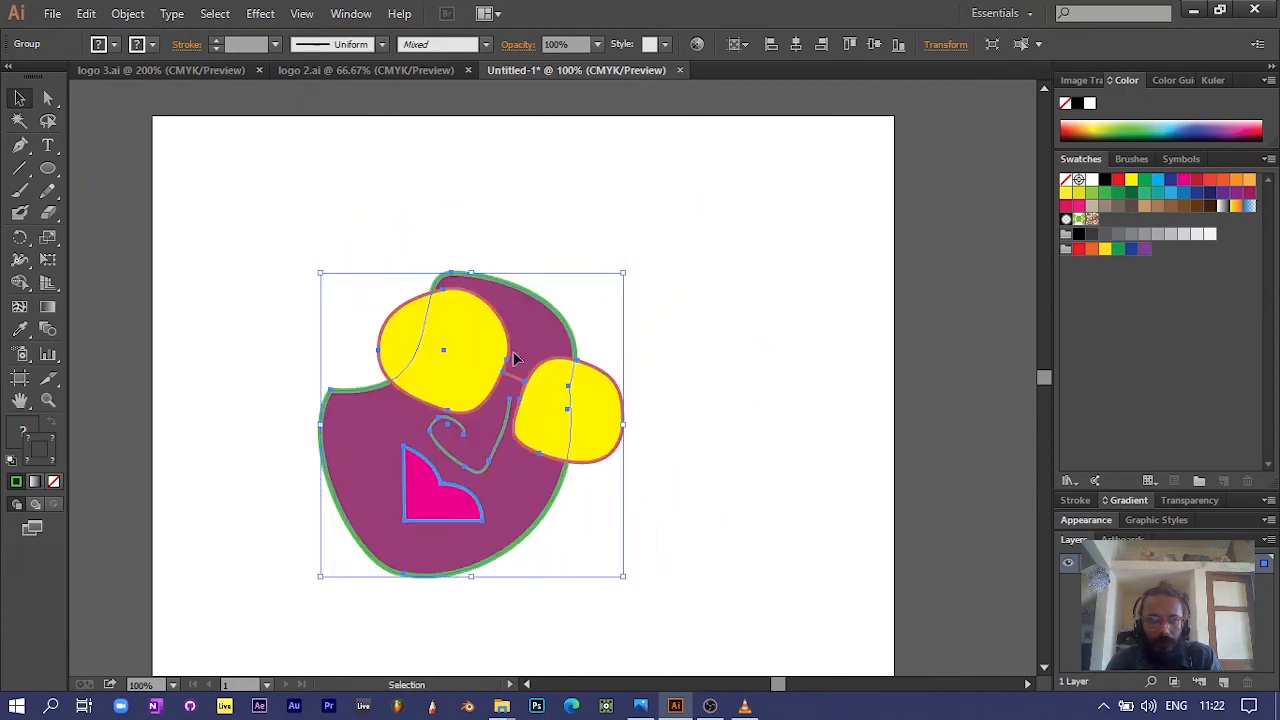
{"action": "left_click_drag", "start_coordinate": [514, 360], "coordinate": [514, 284]}
{"action": "left_click_drag", "start_coordinate": [624, 198], "coordinate": [657, 171]}
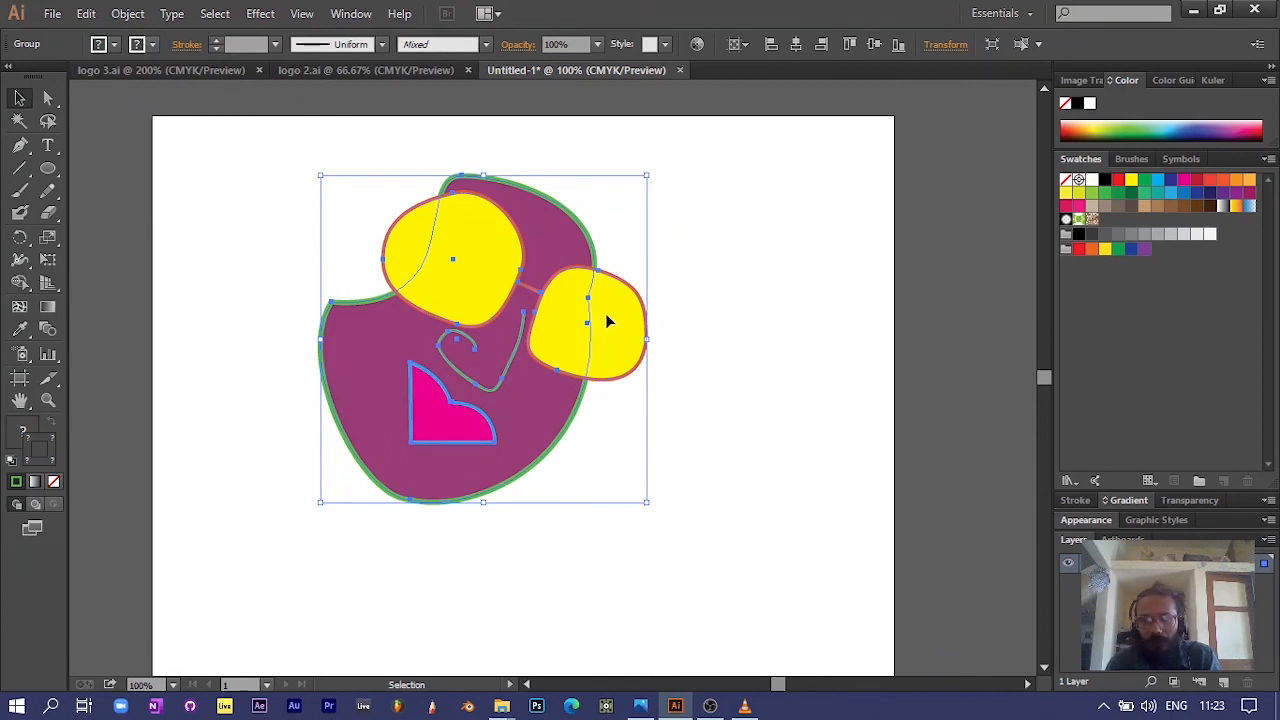
{"action": "left_click", "coordinate": [757, 311]}
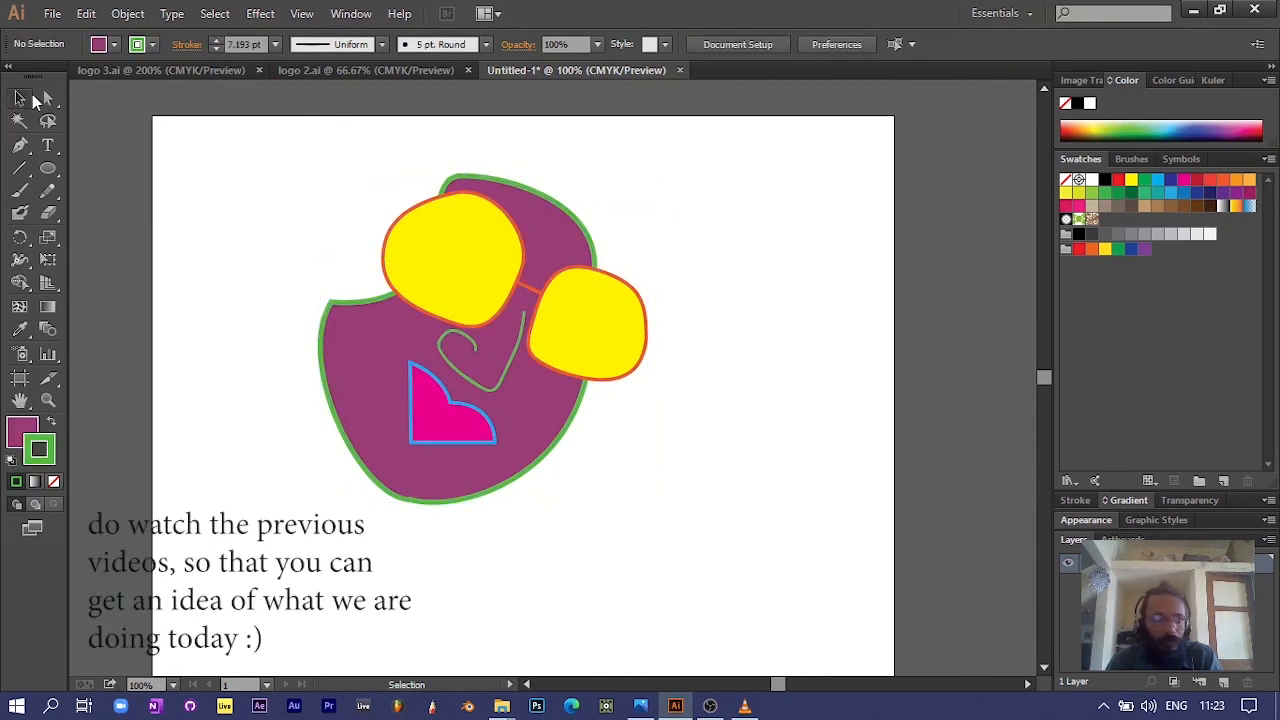
Step: Directly select the left yellow lens inside the group, move it off the face and back, and shift the right lens slightly down-left
{"action": "left_click", "coordinate": [47, 98]}
{"action": "left_click", "coordinate": [468, 292]}
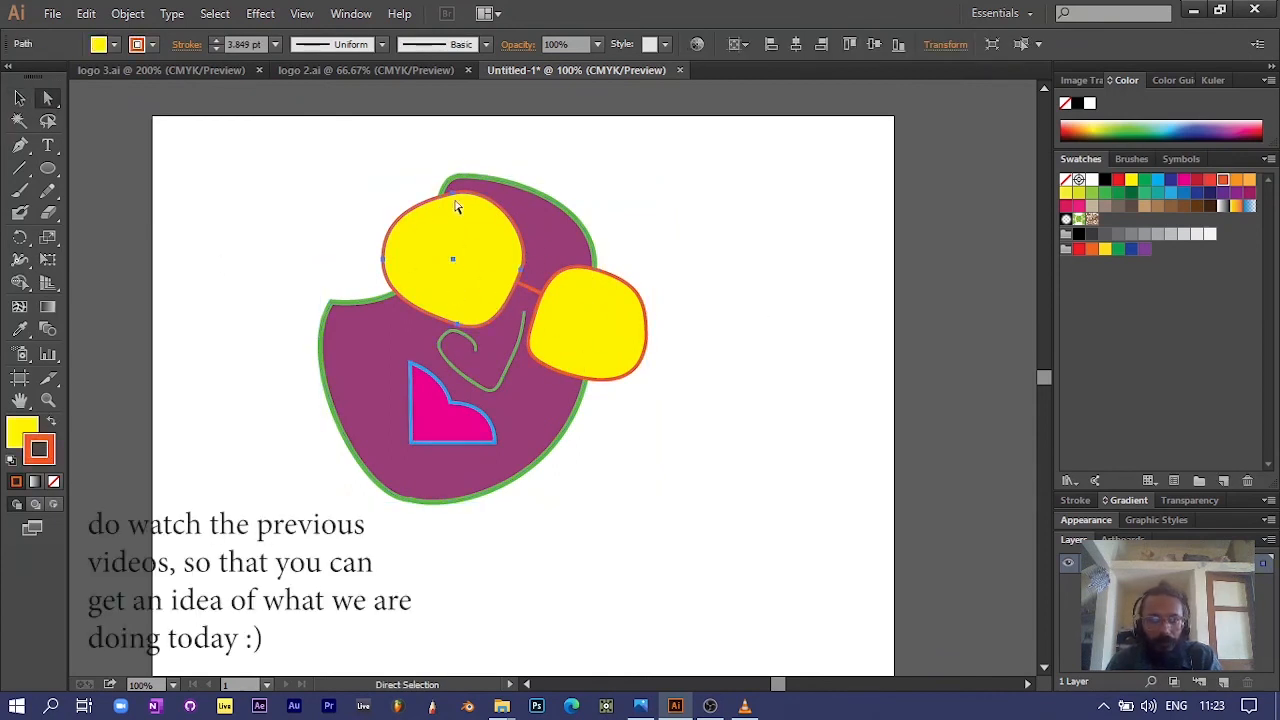
{"action": "left_click_drag", "start_coordinate": [455, 206], "coordinate": [377, 174]}
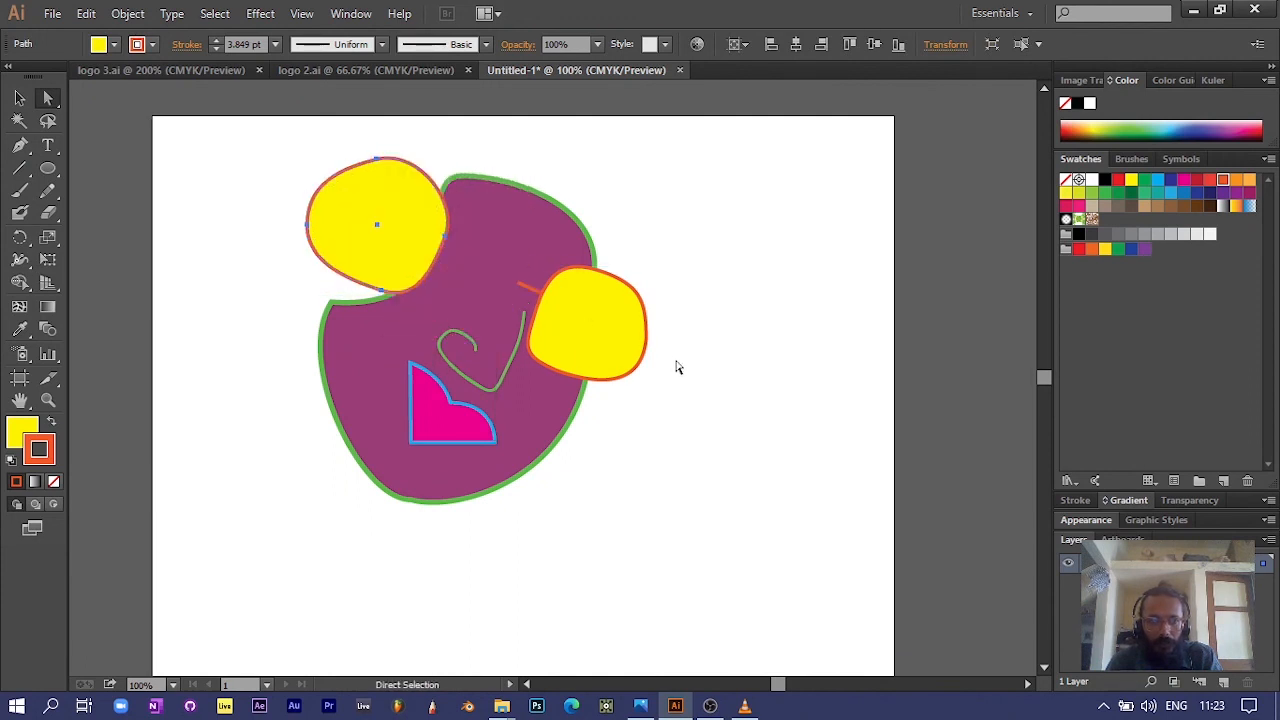
{"action": "left_click_drag", "start_coordinate": [602, 337], "coordinate": [578, 358]}
{"action": "left_click_drag", "start_coordinate": [362, 226], "coordinate": [435, 287]}
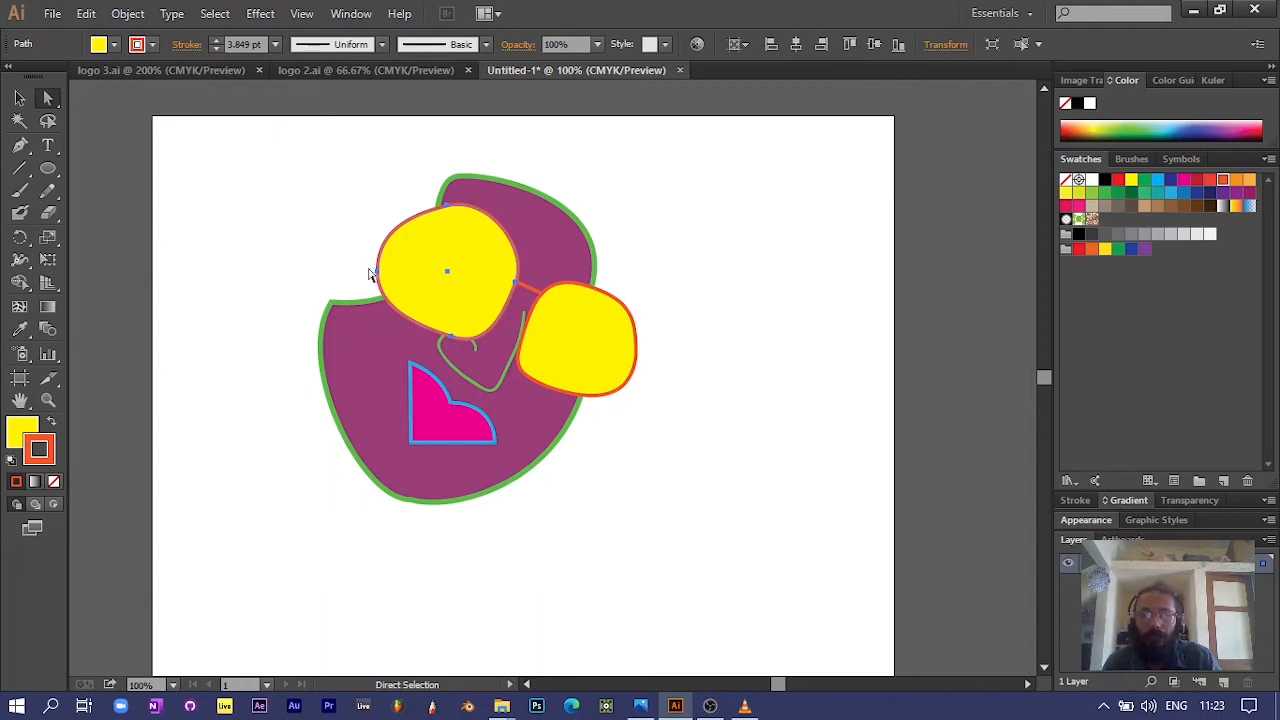
Step: Nudge both yellow lenses individually until they sit at the two ends of the orange bridge line, and clear the selection
{"action": "left_click_drag", "start_coordinate": [407, 279], "coordinate": [406, 274]}
{"action": "left_click_drag", "start_coordinate": [405, 275], "coordinate": [403, 271]}
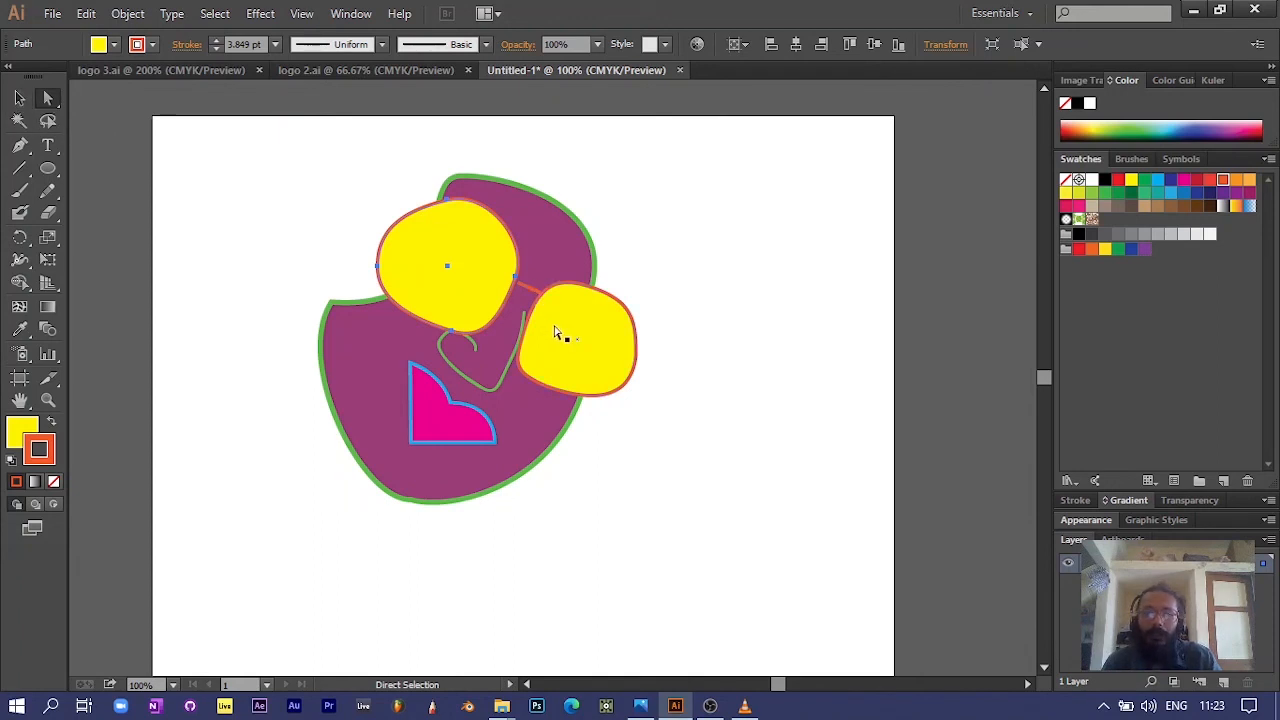
{"action": "left_click_drag", "start_coordinate": [463, 292], "coordinate": [489, 296]}
{"action": "left_click_drag", "start_coordinate": [577, 329], "coordinate": [574, 315]}
{"action": "left_click_drag", "start_coordinate": [606, 356], "coordinate": [612, 356]}
{"action": "left_click", "coordinate": [637, 425]}
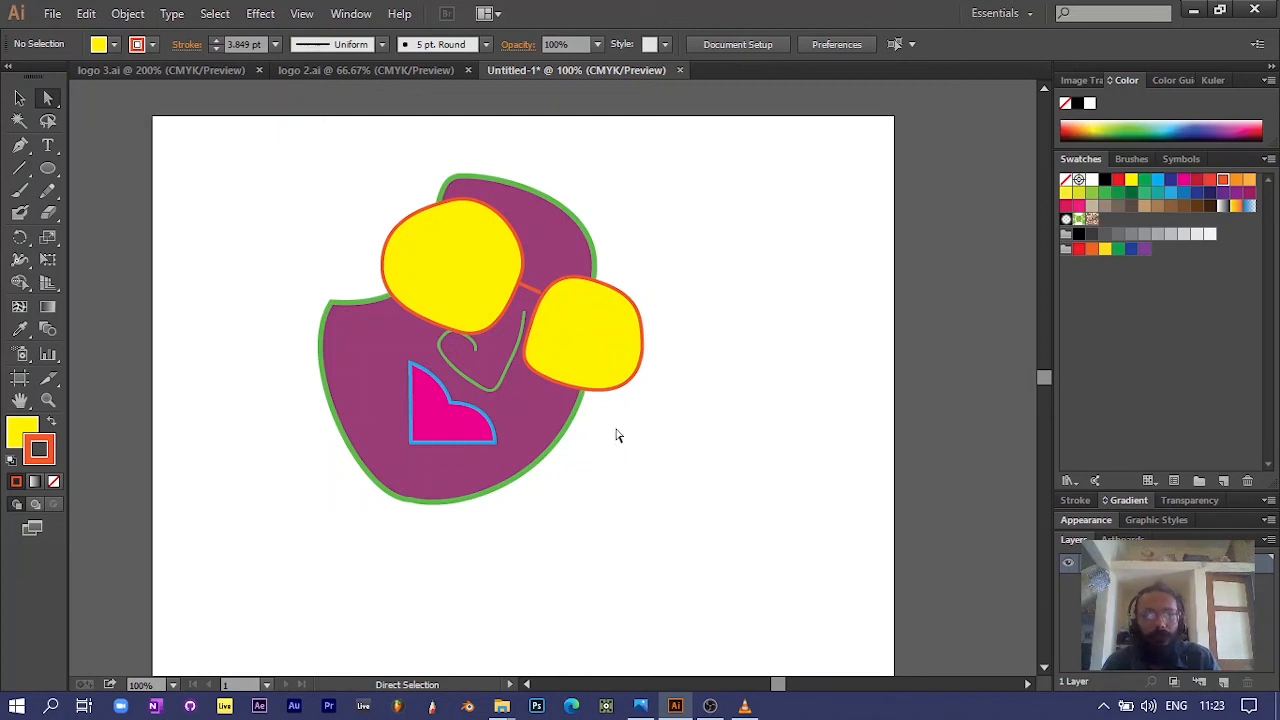
{"action": "scroll", "coordinate": [617, 435], "scroll_direction": "down", "scroll_amount": 2}
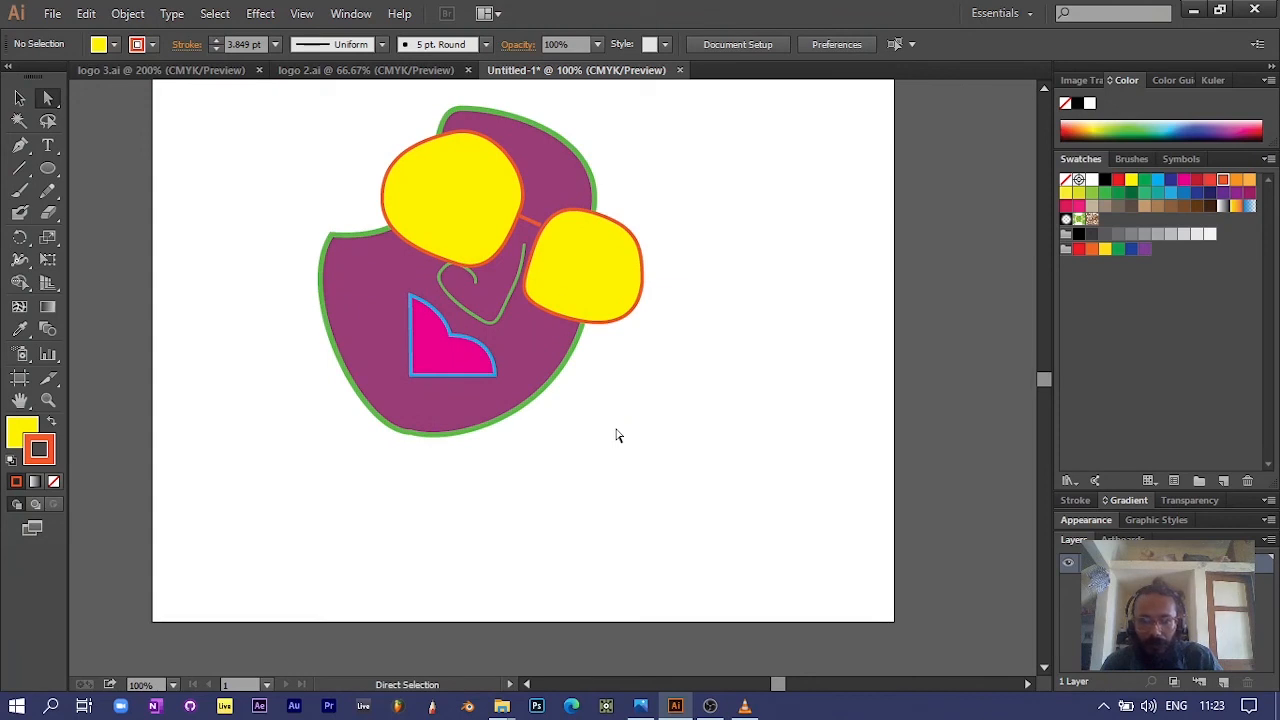
{"action": "scroll", "coordinate": [617, 435], "scroll_direction": "up", "scroll_amount": 1}
{"action": "scroll", "coordinate": [617, 435], "scroll_direction": "up", "scroll_amount": 1}
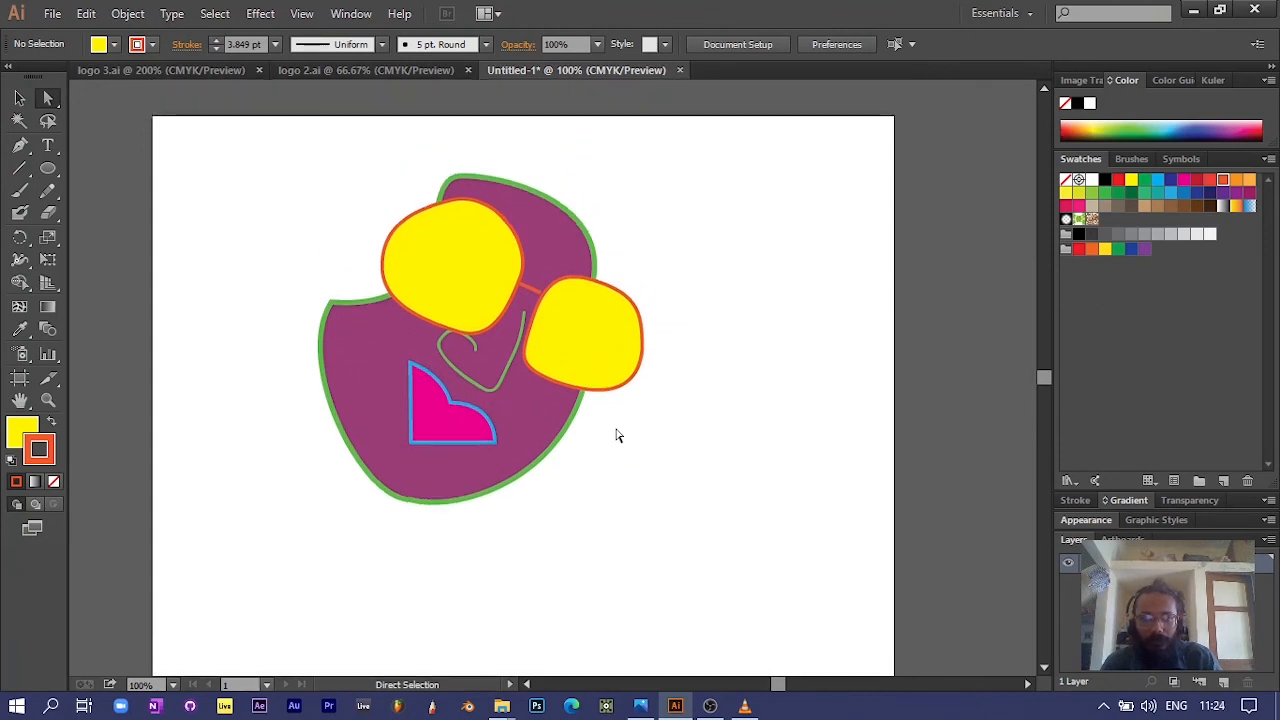
{"action": "scroll", "coordinate": [617, 435], "scroll_direction": "down", "scroll_amount": 2}
{"action": "scroll", "coordinate": [617, 435], "scroll_direction": "down", "scroll_amount": 1}
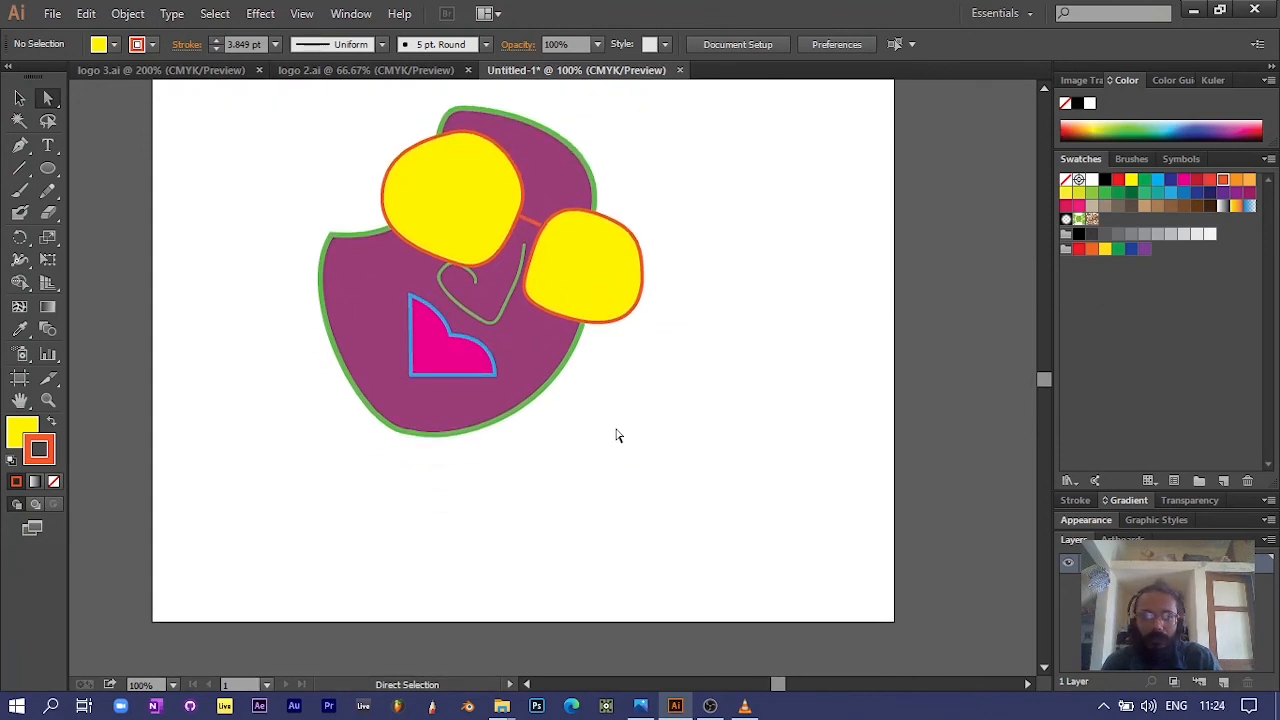
{"action": "scroll", "coordinate": [617, 435], "scroll_direction": "up", "scroll_amount": 2}
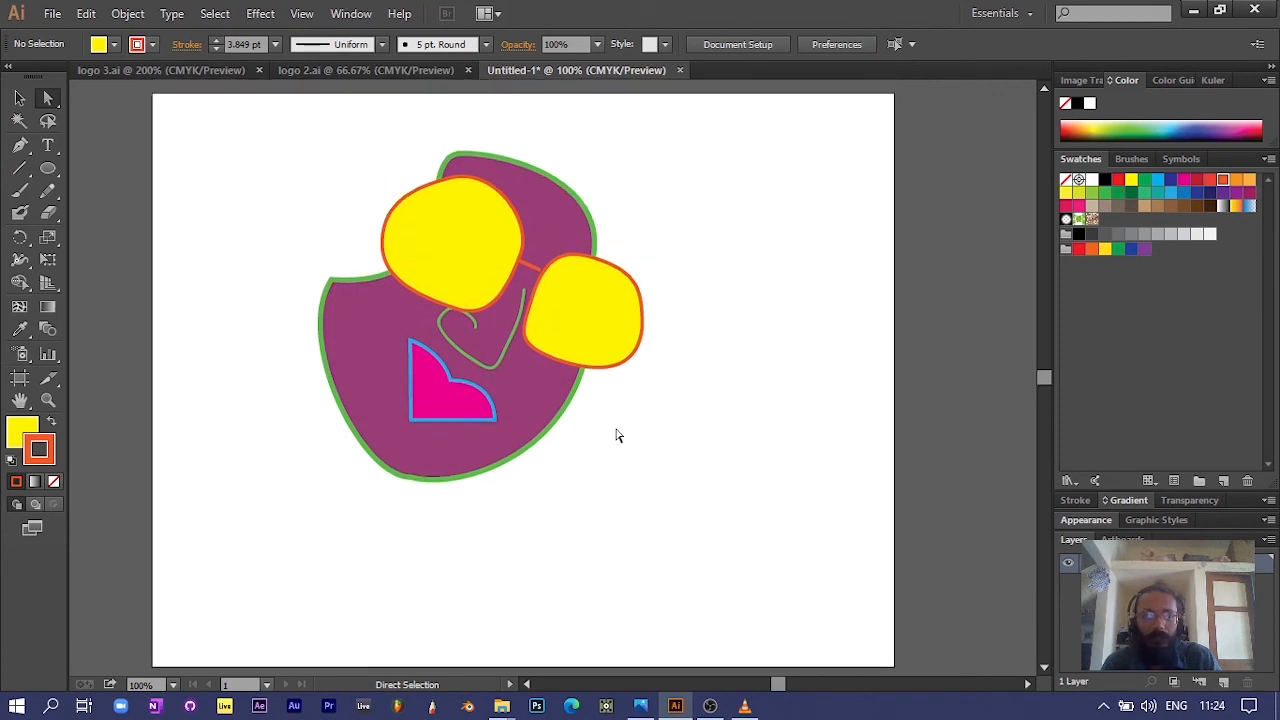
{"action": "scroll", "coordinate": [617, 435], "scroll_direction": "down", "scroll_amount": 2}
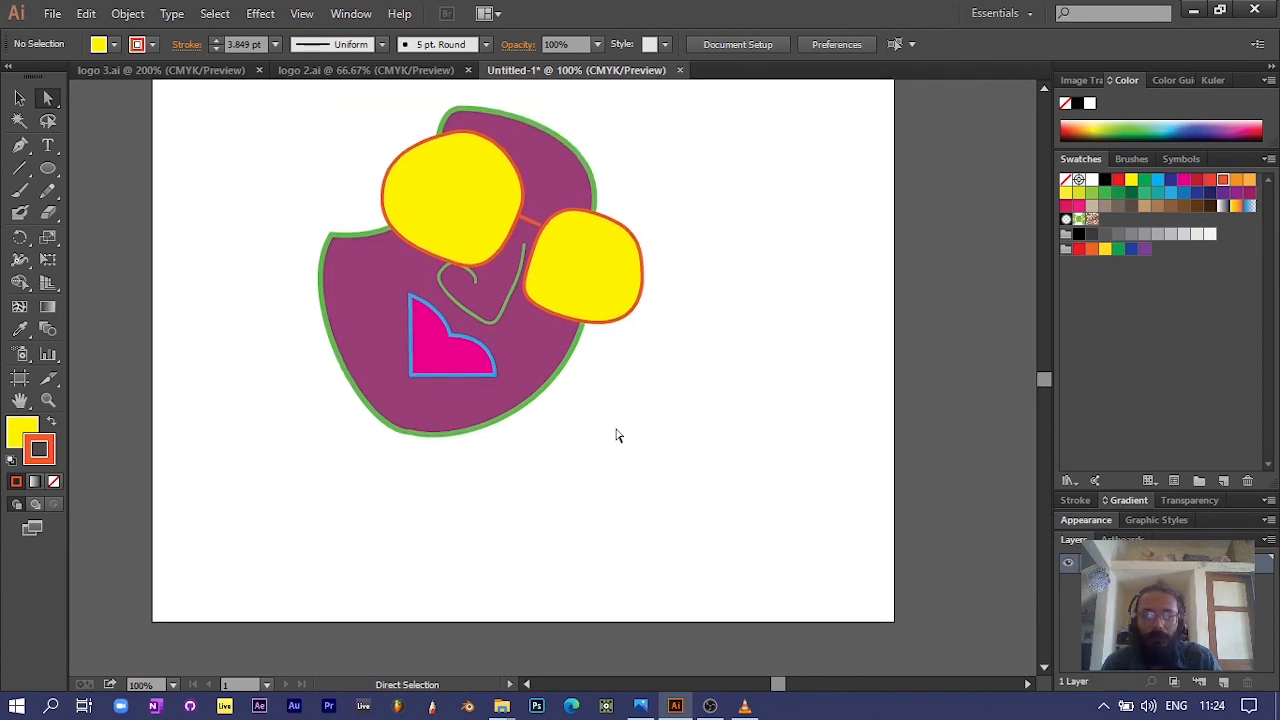
{"action": "scroll", "coordinate": [617, 435], "scroll_direction": "up", "scroll_amount": 1}
{"action": "scroll", "coordinate": [617, 435], "scroll_direction": "up", "scroll_amount": 2}
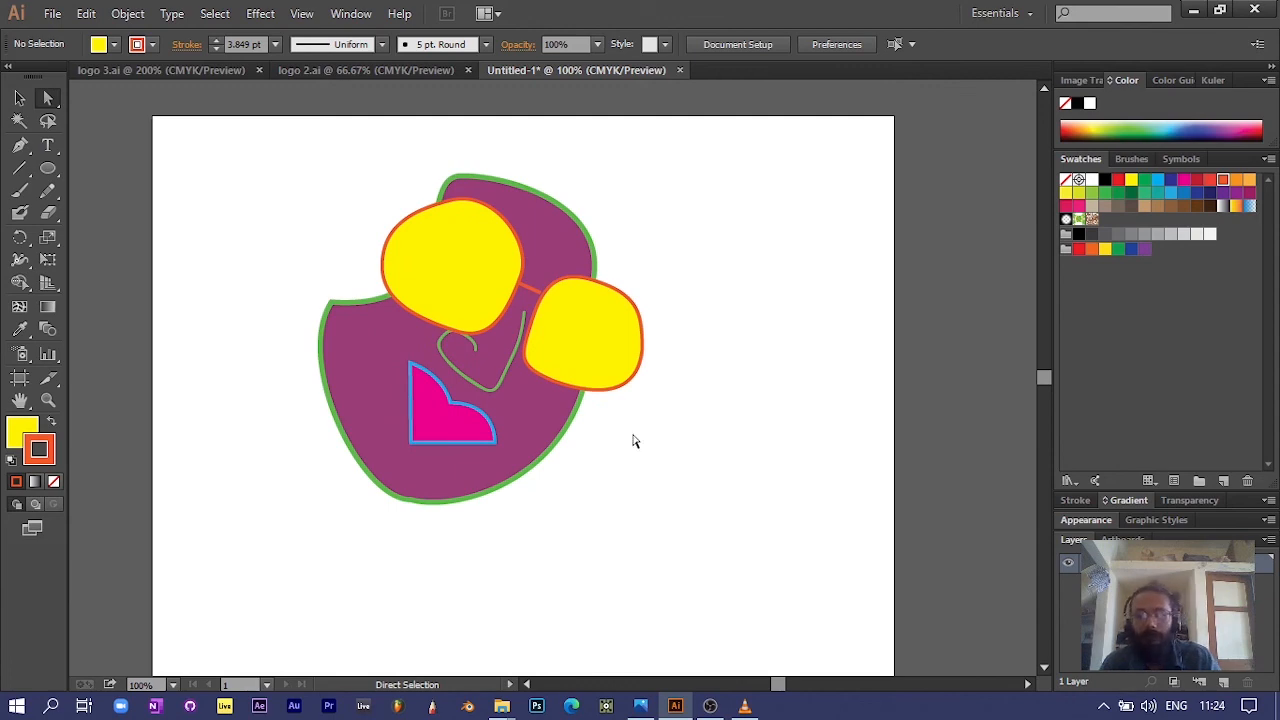
{"action": "left_click", "coordinate": [711, 706]}
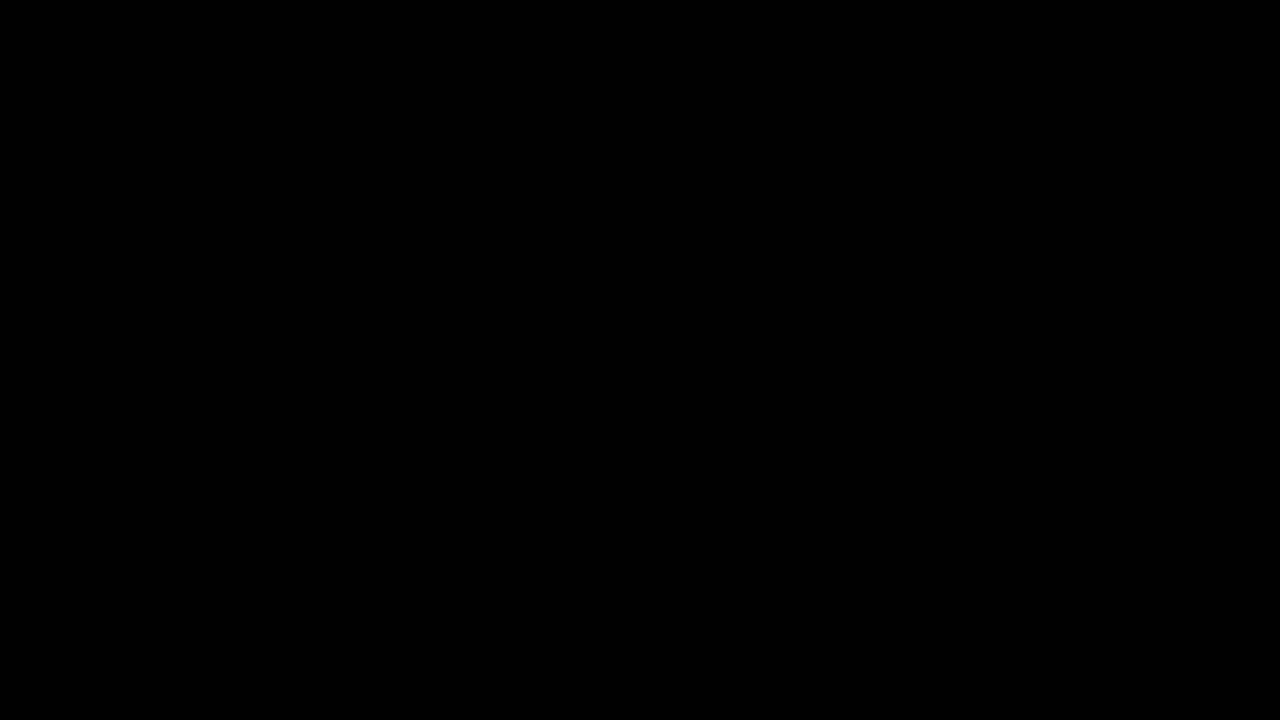